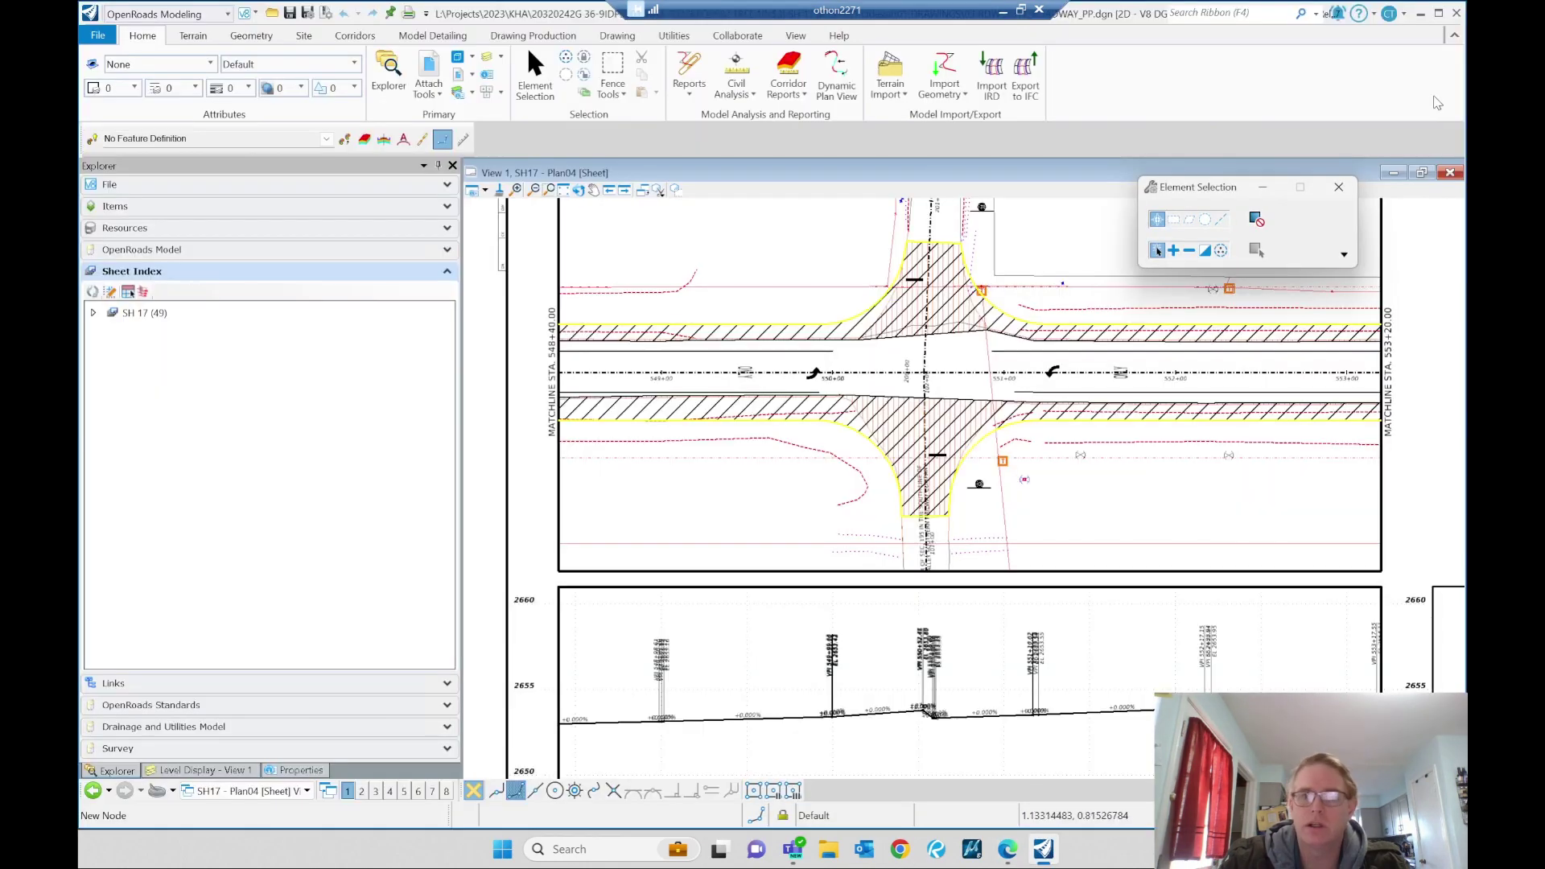
- Restart OpenRoads Designer and reopen the SH17 roadway plan file
left_click(1455, 13)
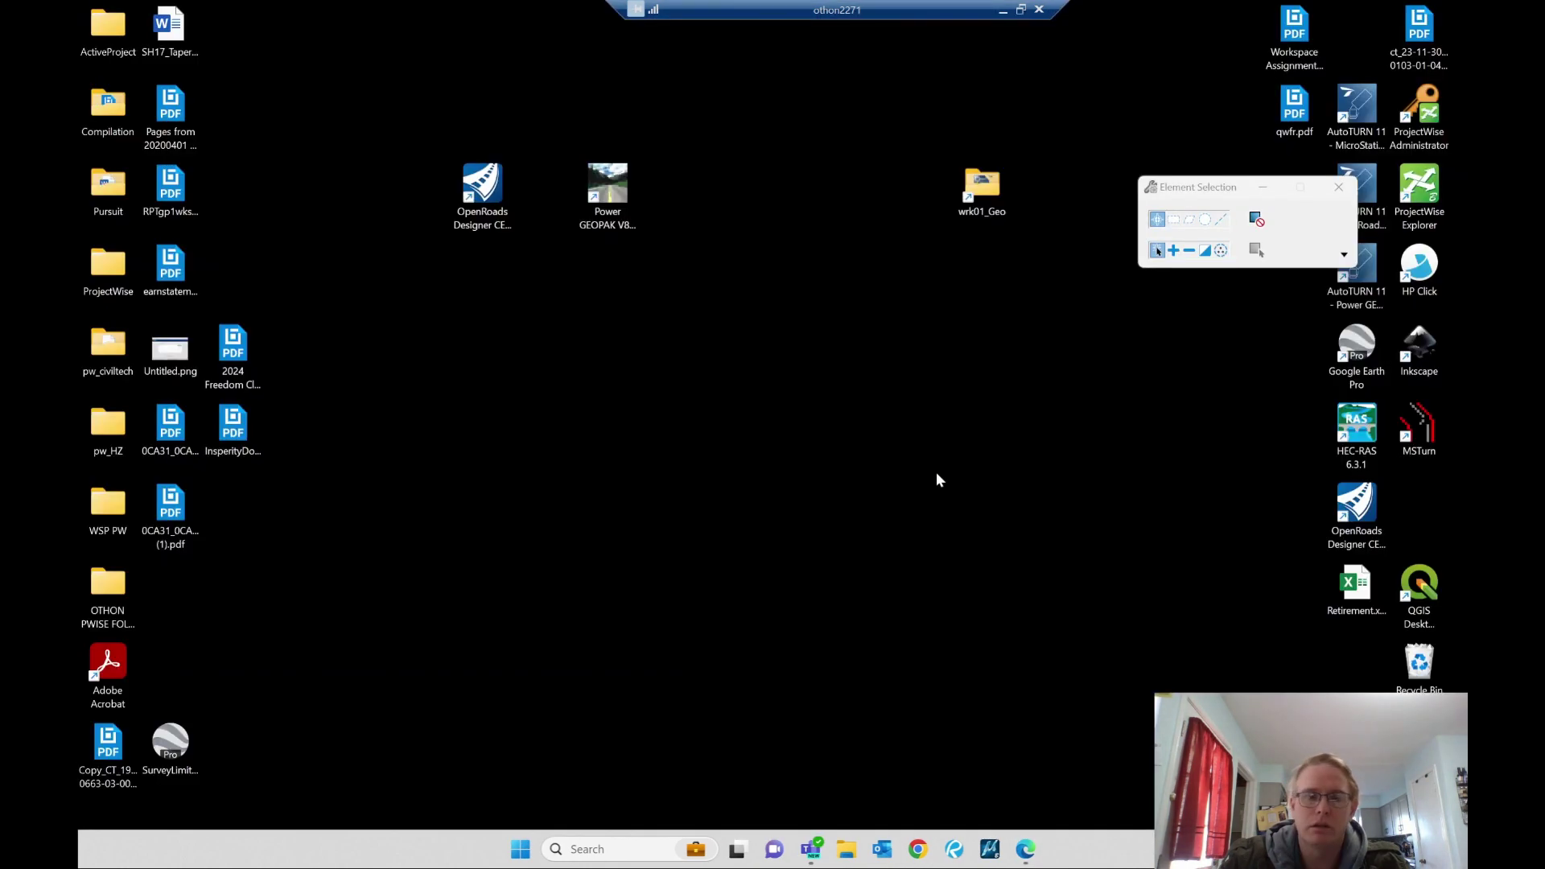
double_click(483, 184)
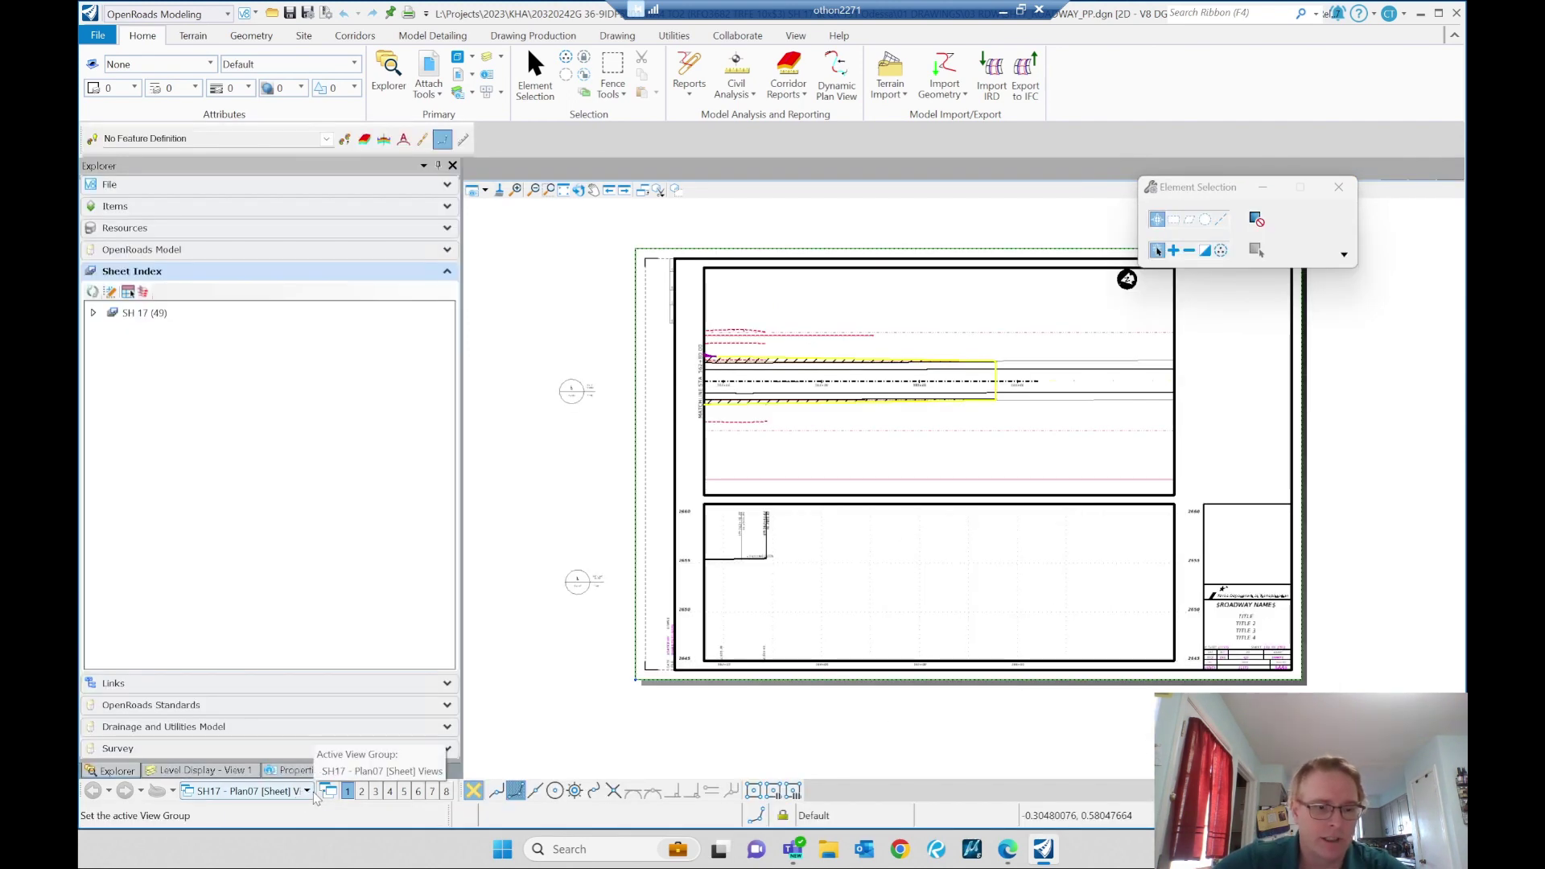
- Switch the view group to Multi-Model Views
left_click(313, 794)
scroll(286, 643, "up", 4)
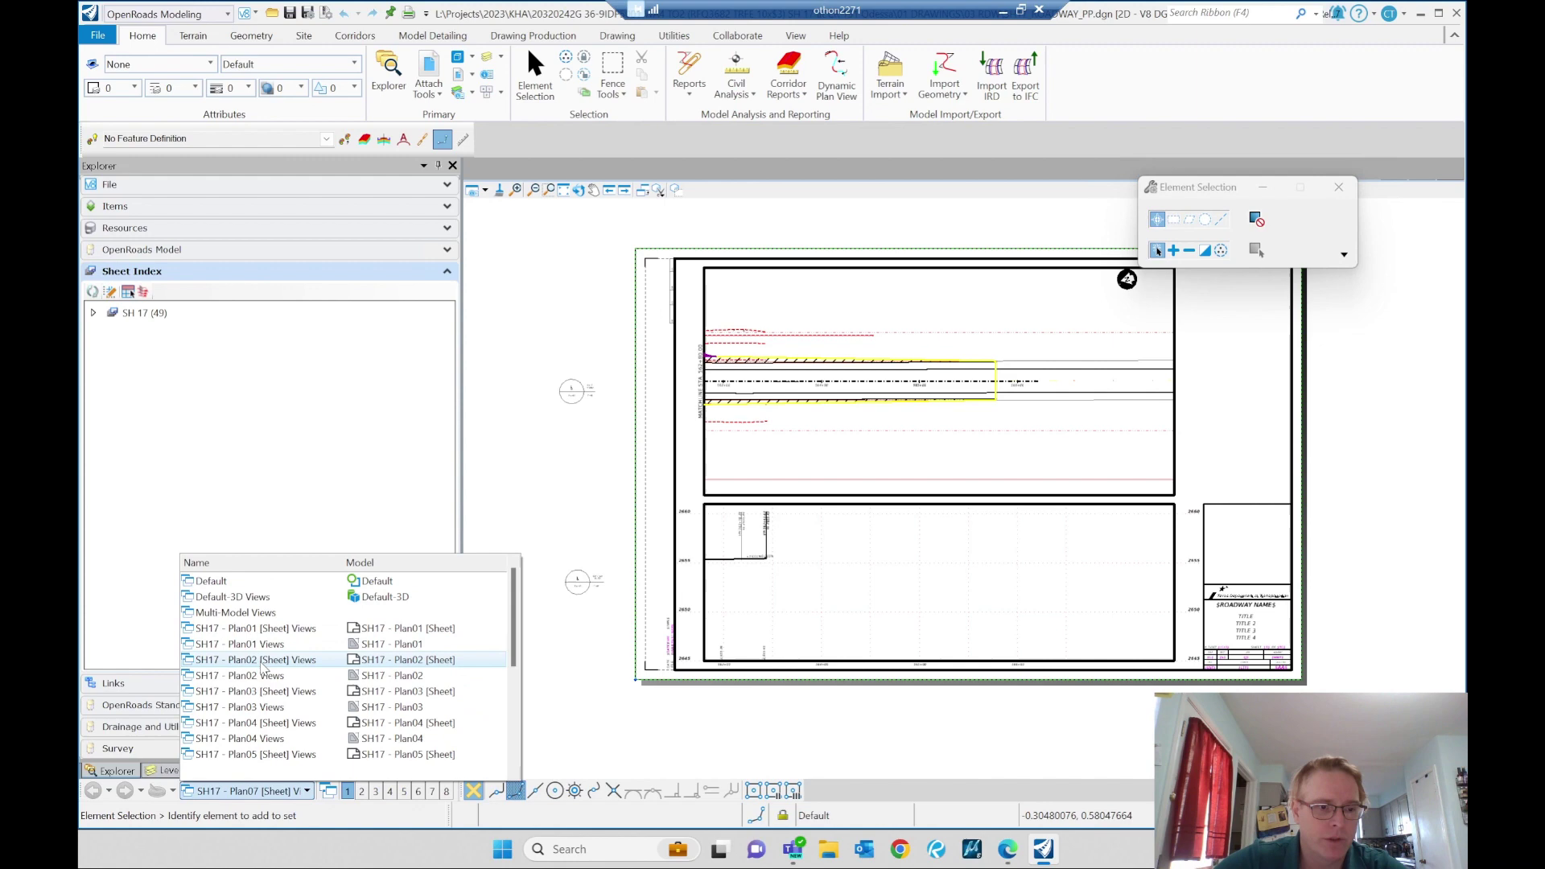
left_click(241, 613)
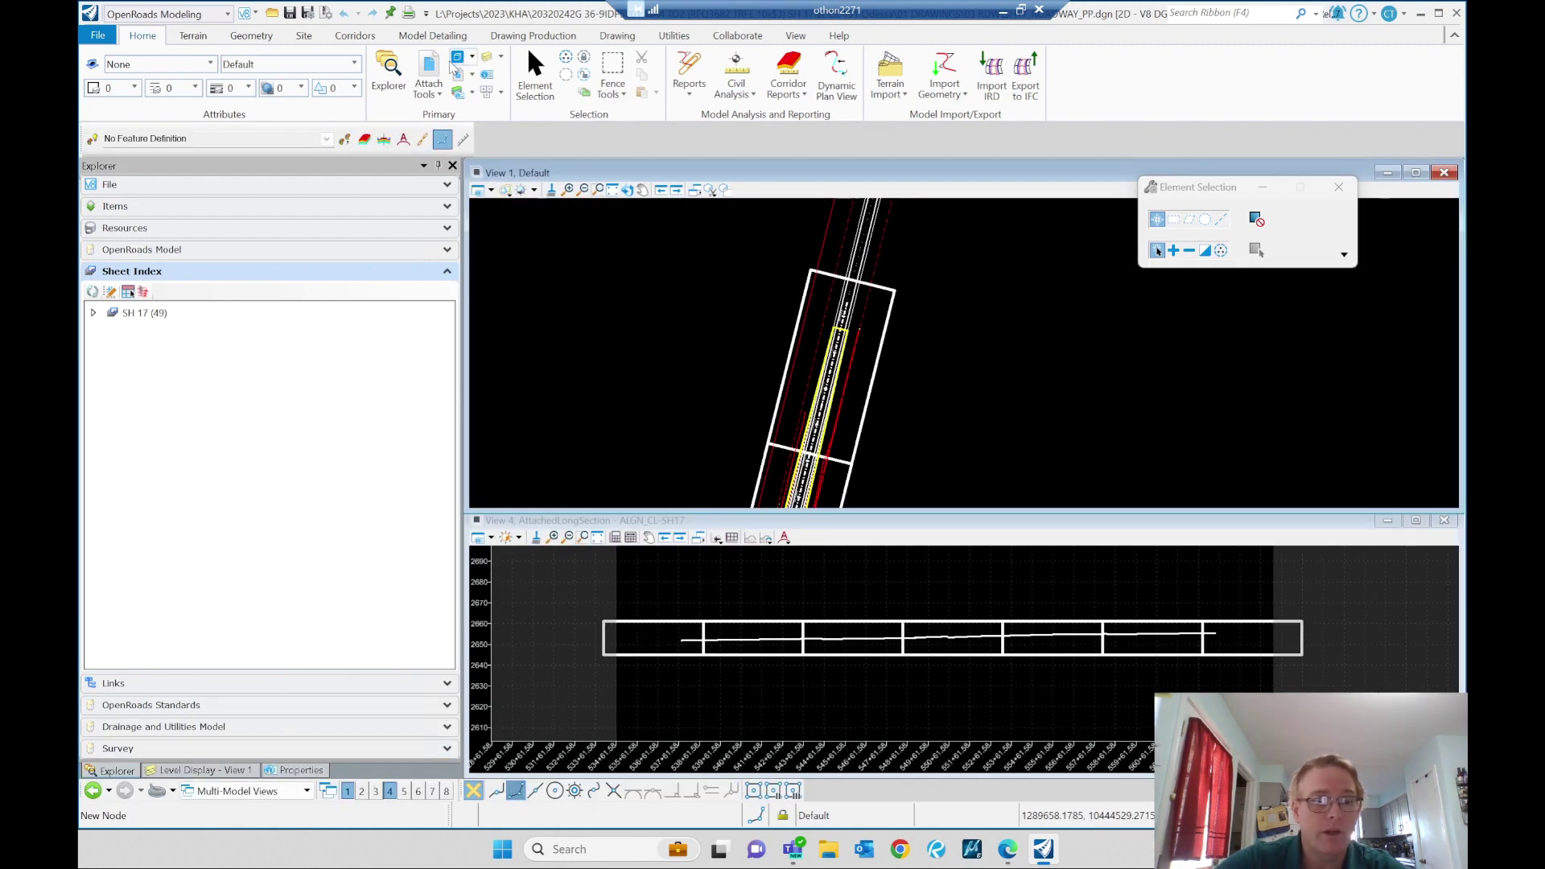
- Delete all 21 SH17 plan, profile and sheet models, keeping Default and Default-3D
left_click(464, 59)
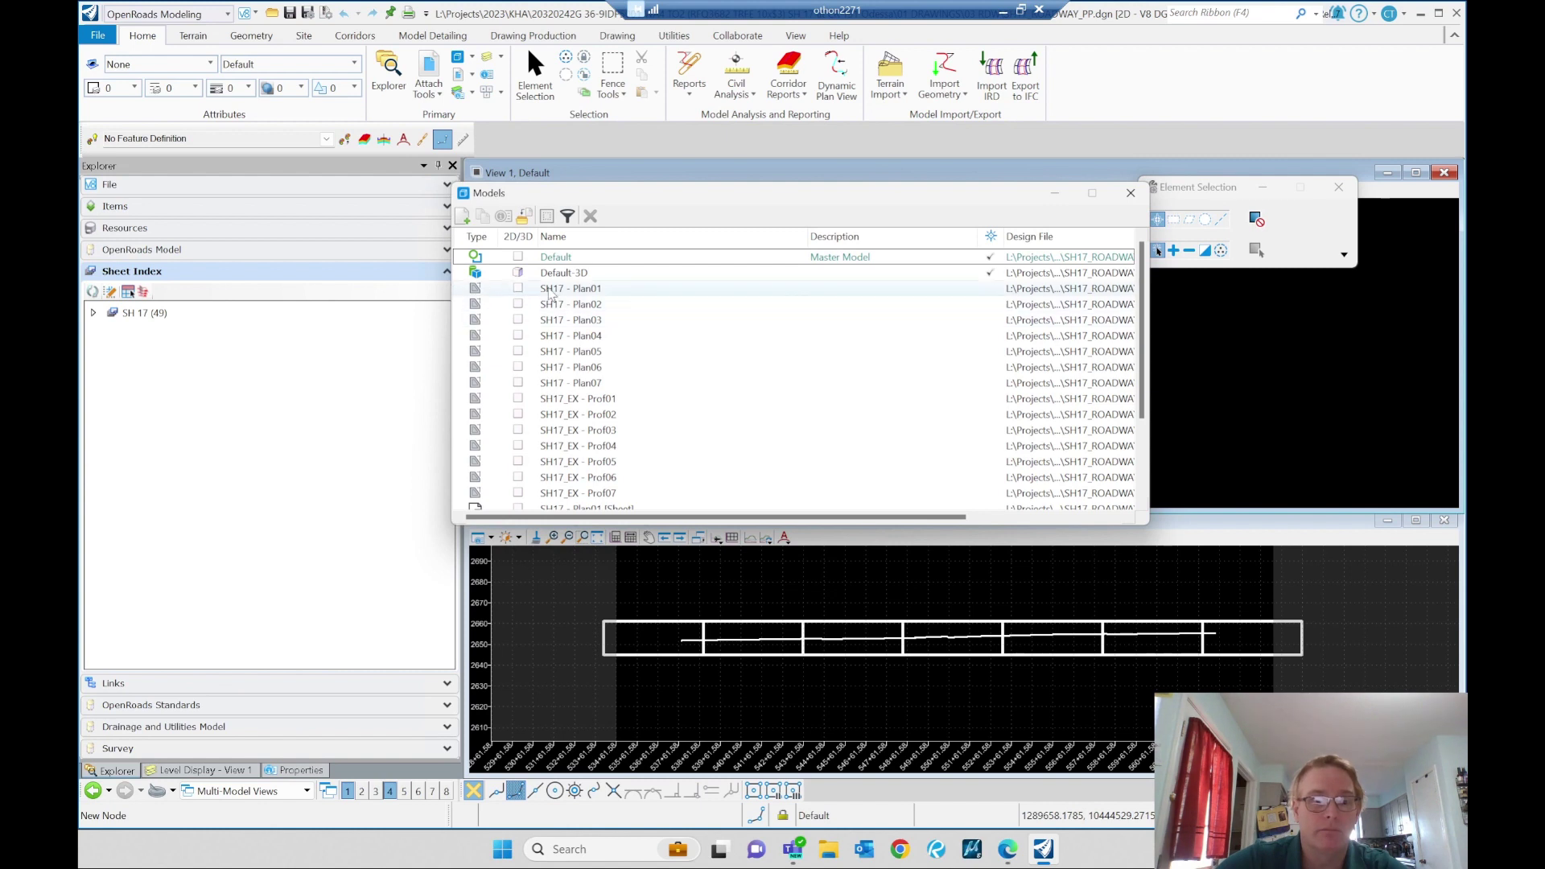
scroll(740, 362, "down", 3)
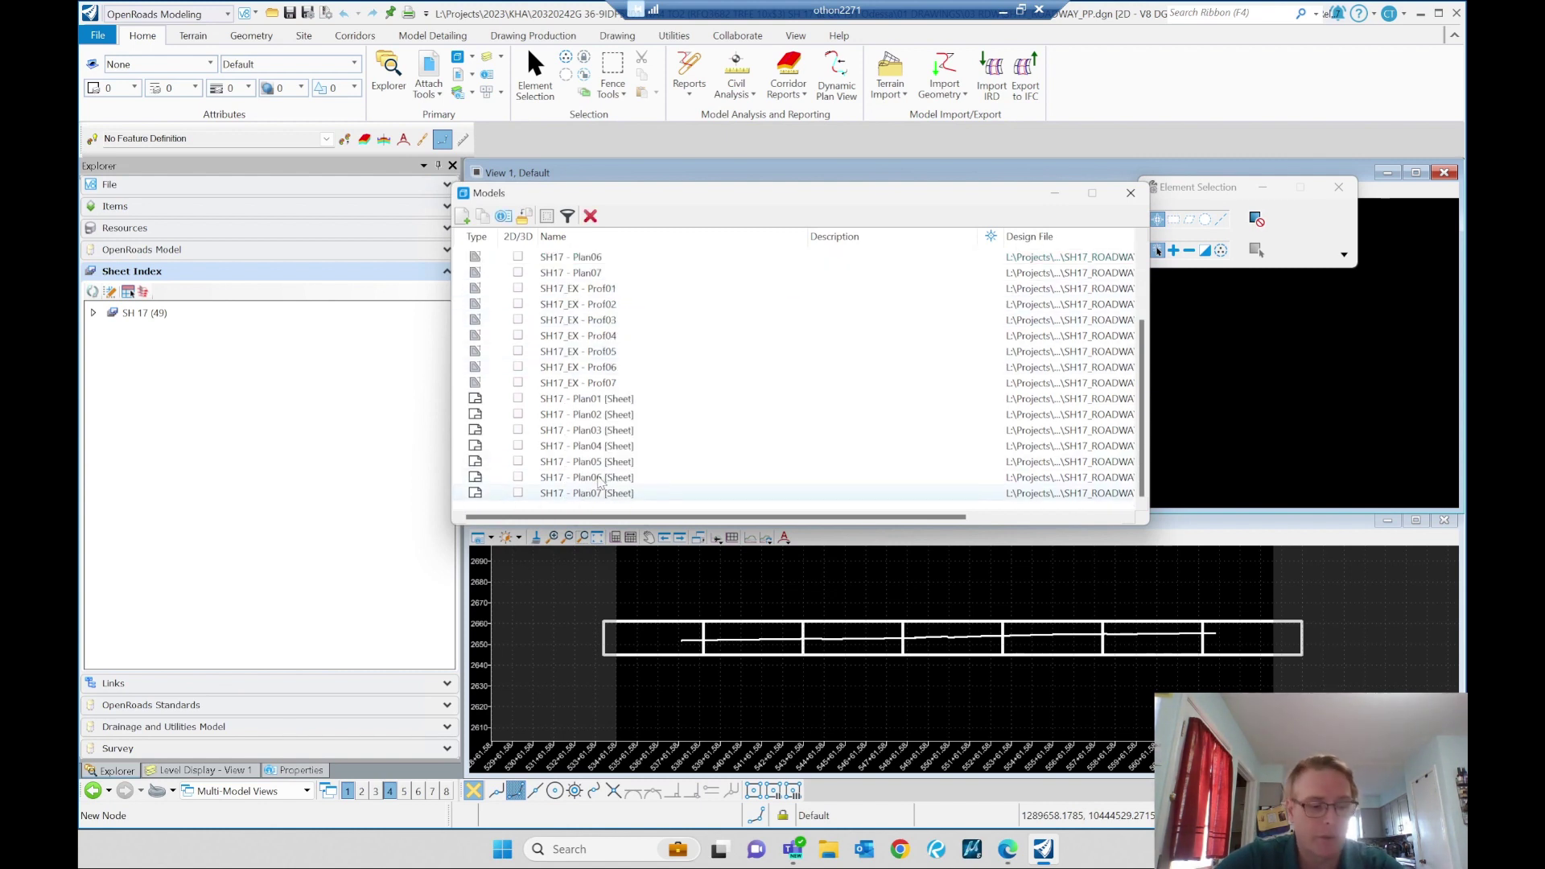
left_click_drag(620, 493, 592, 262)
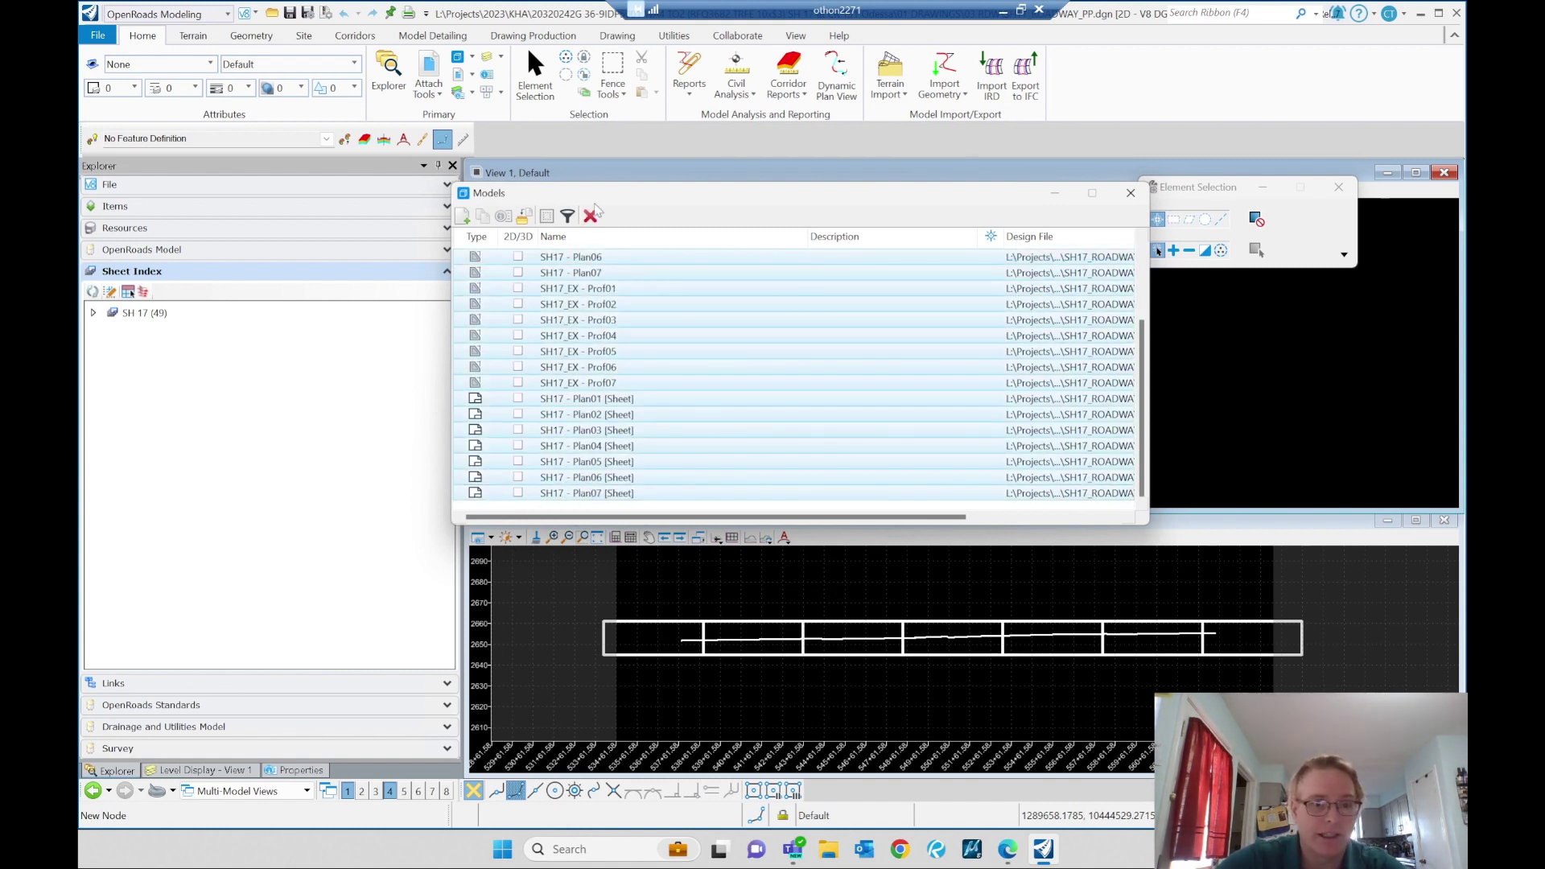
left_click(591, 215)
left_click(847, 354)
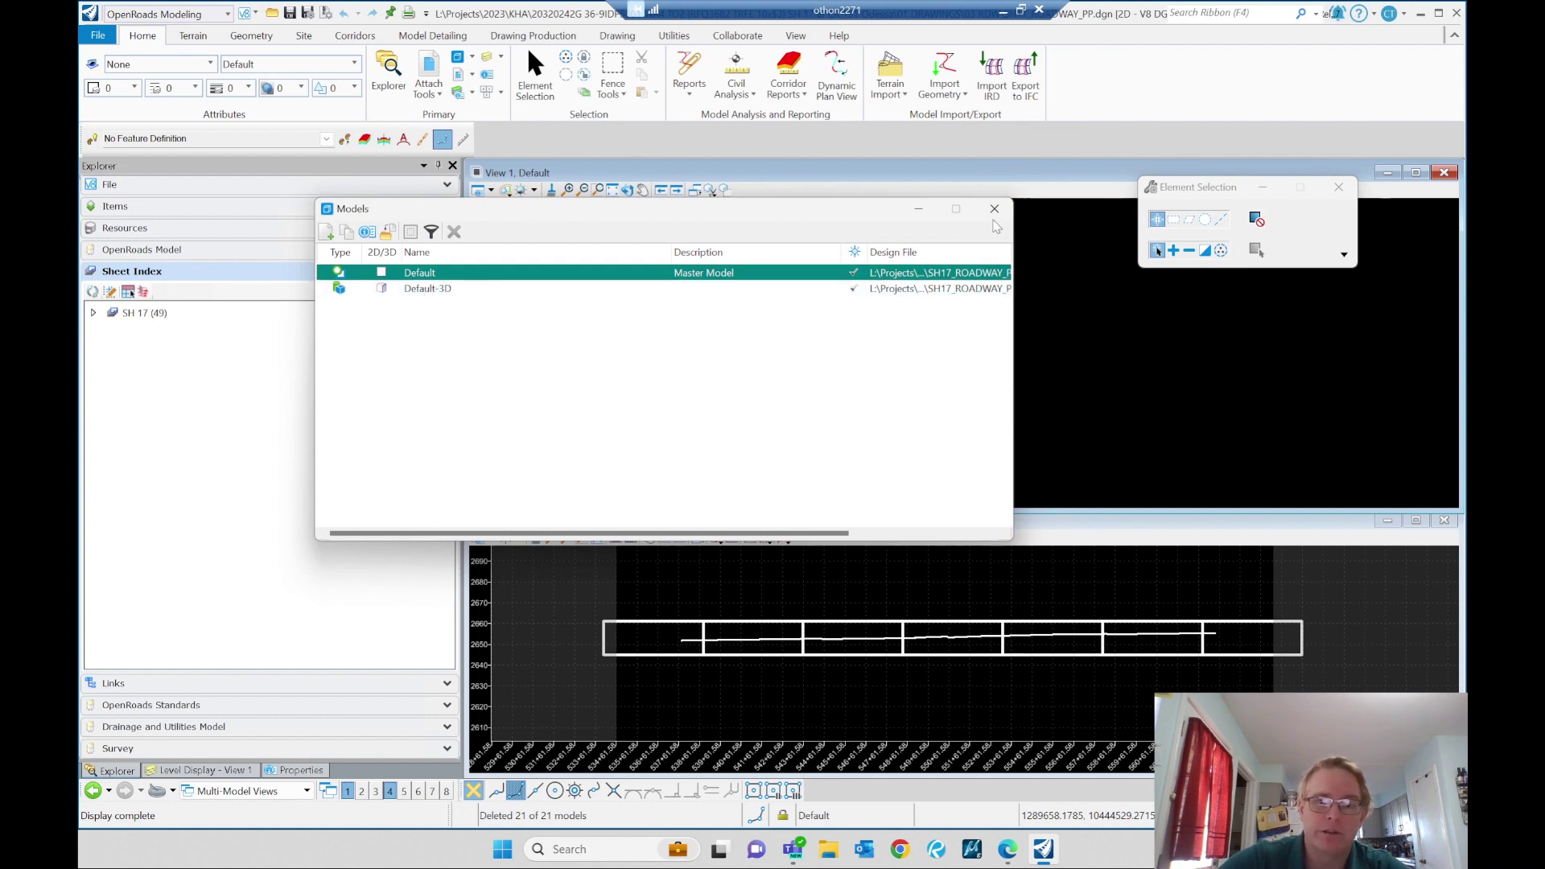
- Close the Models dialog and briefly check the Named Boundaries manager
left_click(994, 208)
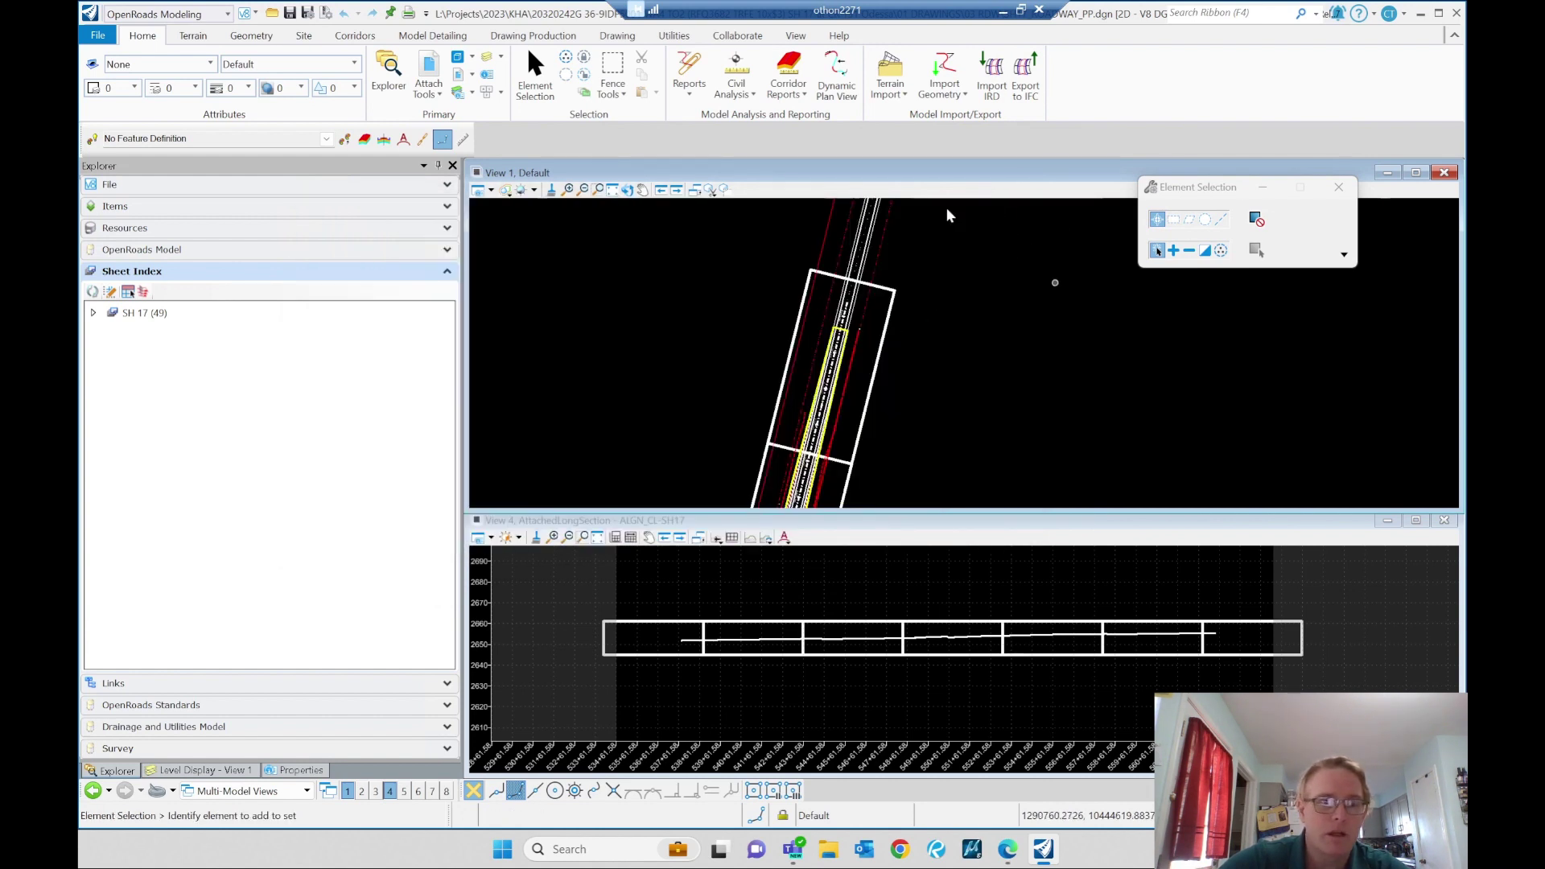
left_click(522, 37)
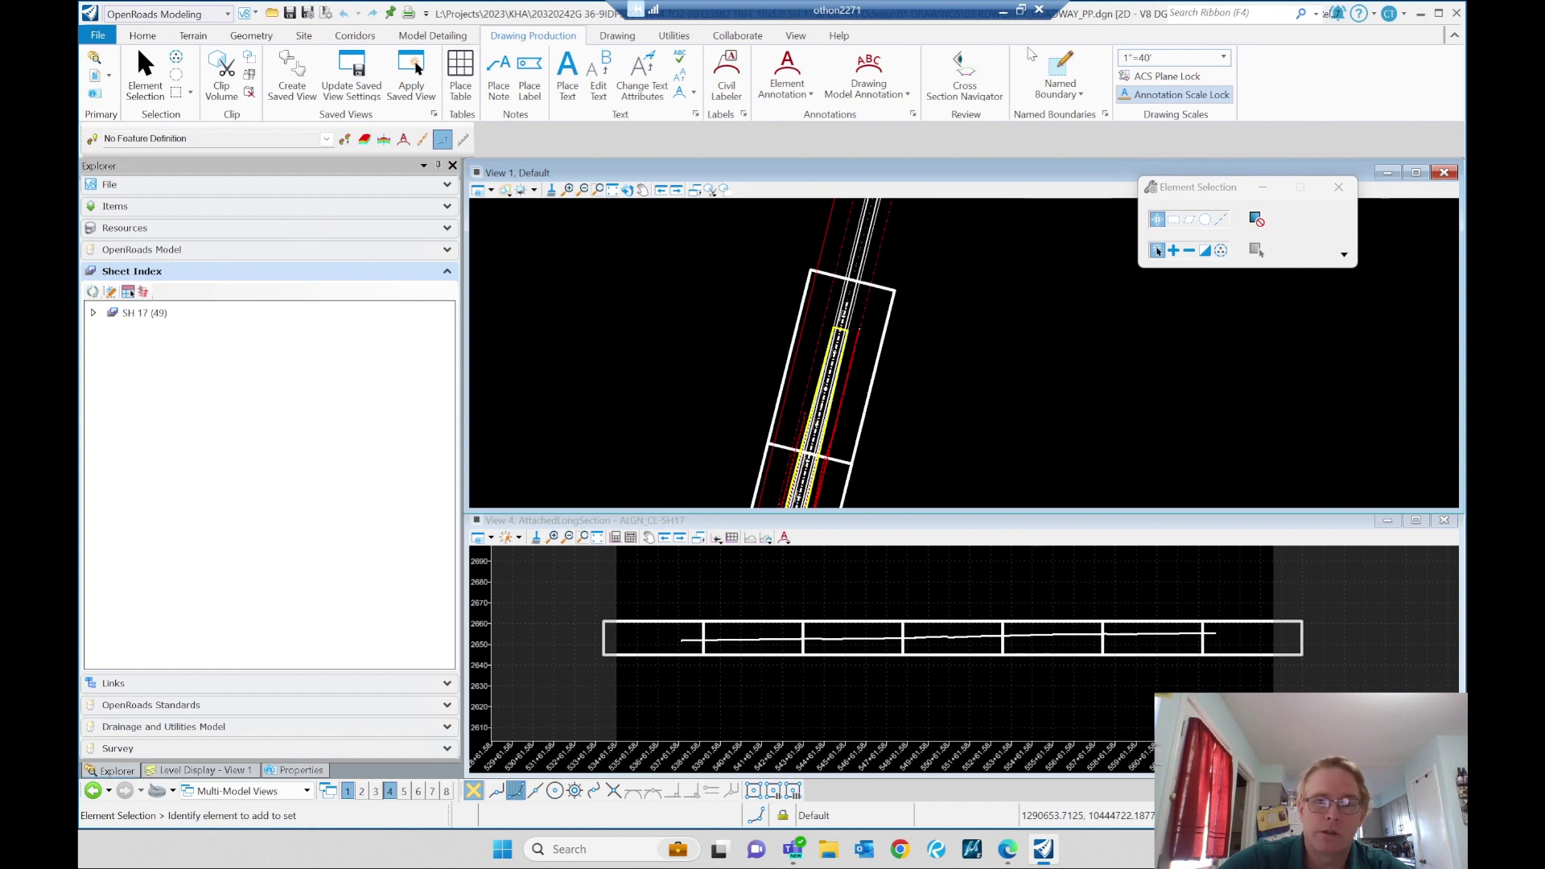
left_click(1104, 115)
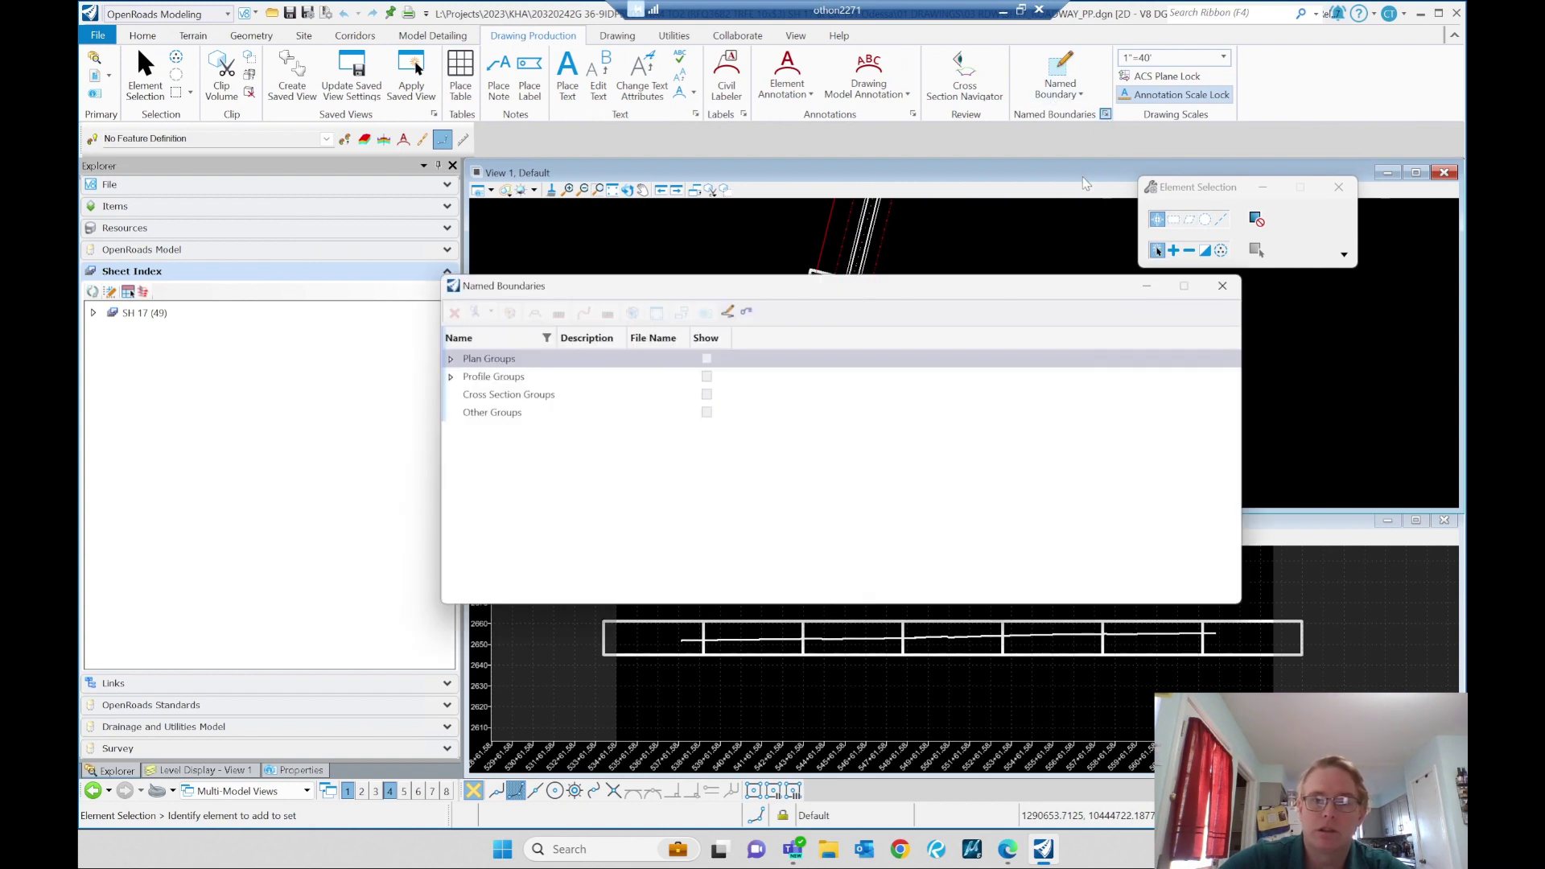
left_click(1223, 286)
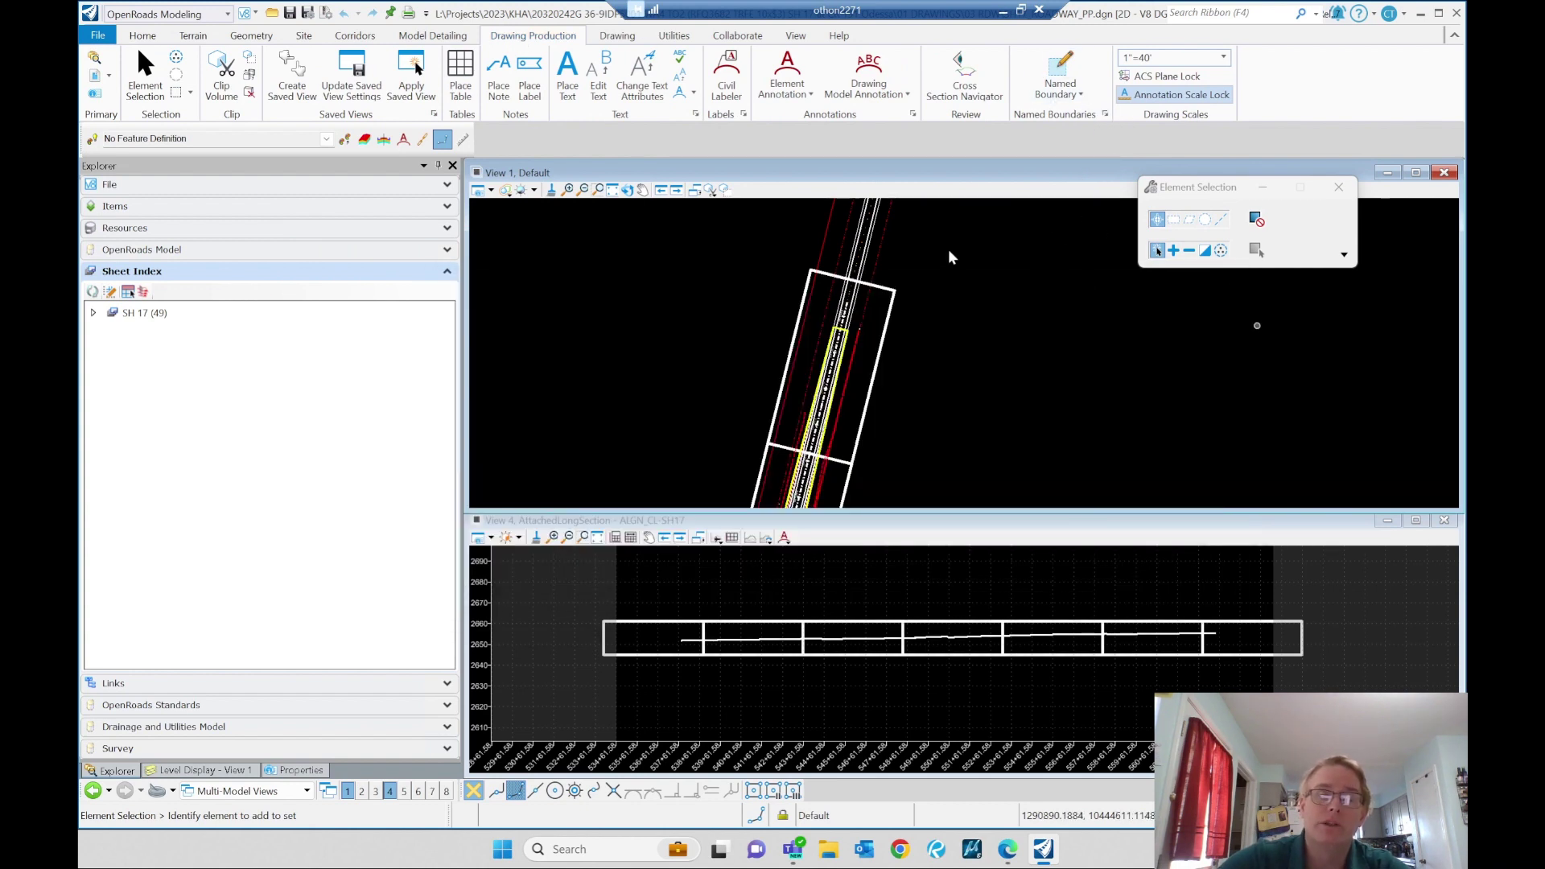
- Select all the SH17 saved views in the Saved Views dialog
left_click(805, 37)
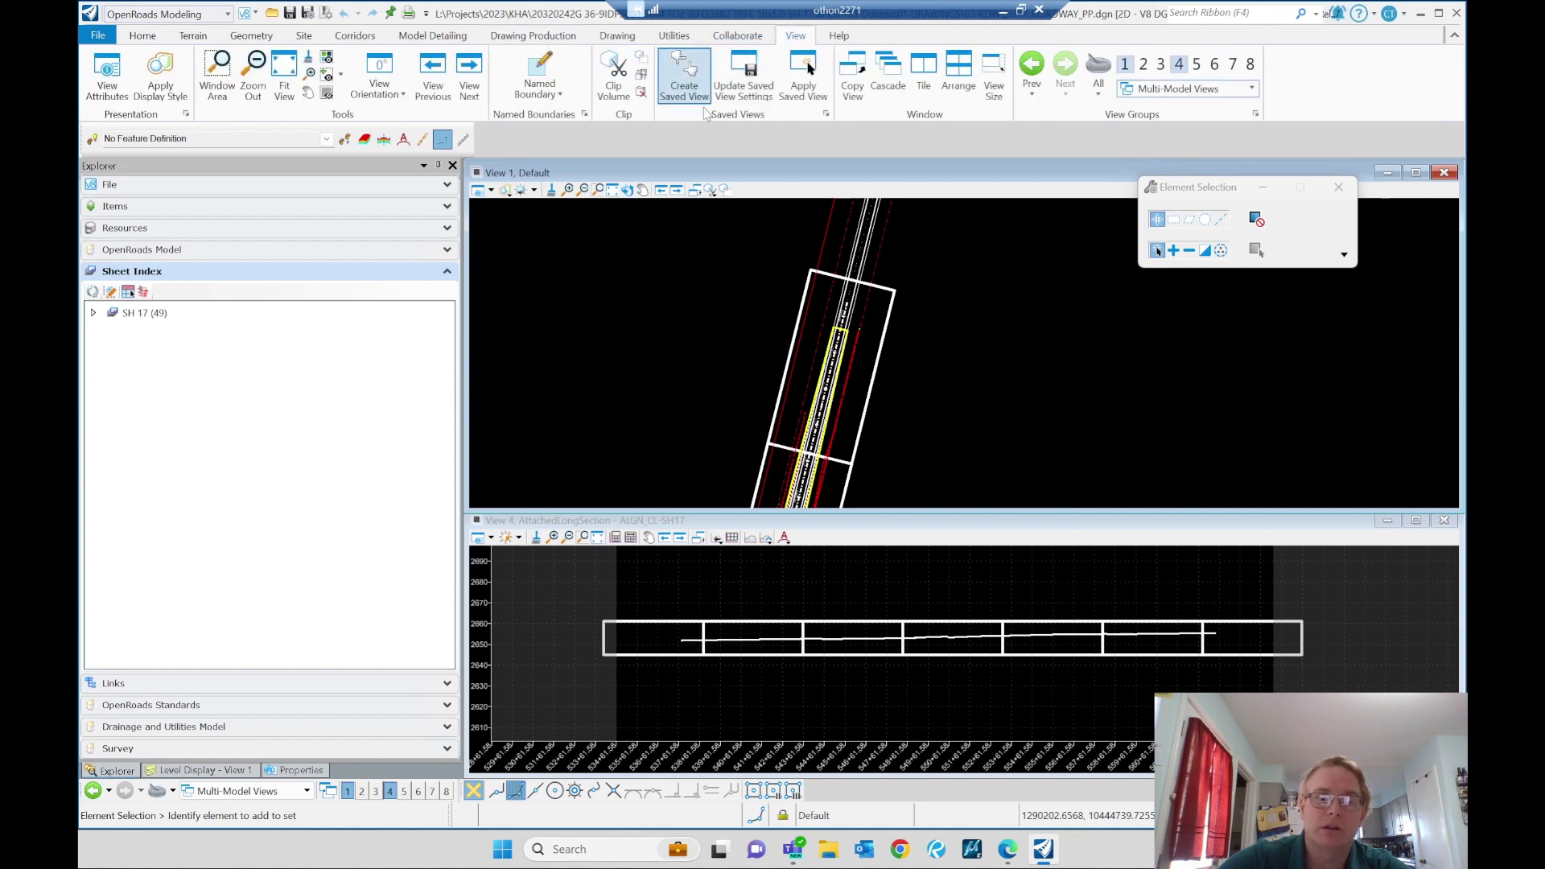
left_click(825, 115)
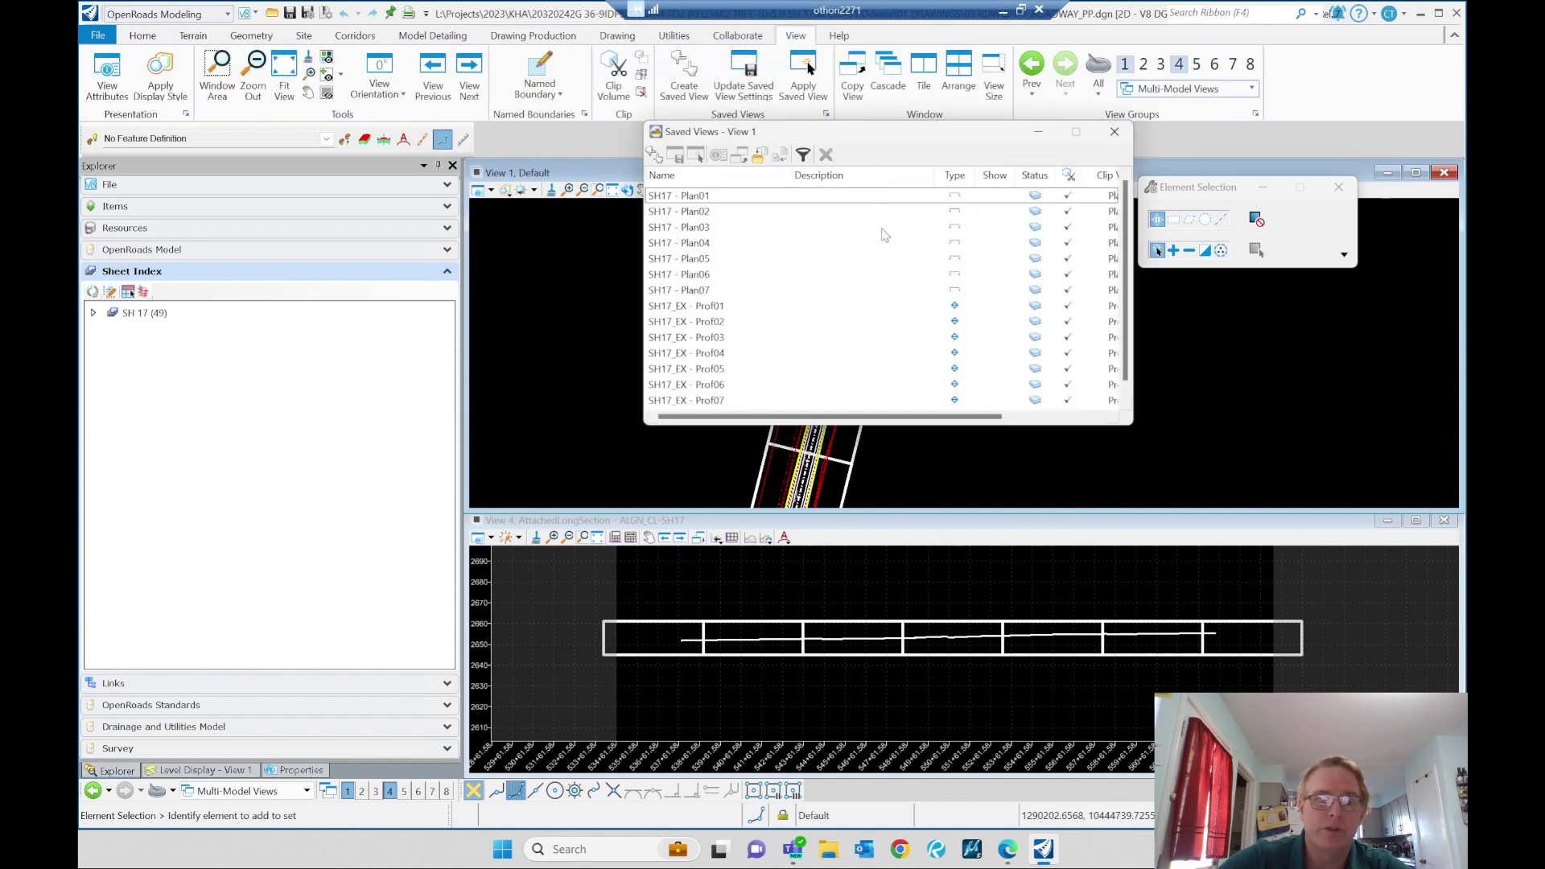
scroll(965, 310, "down", 1)
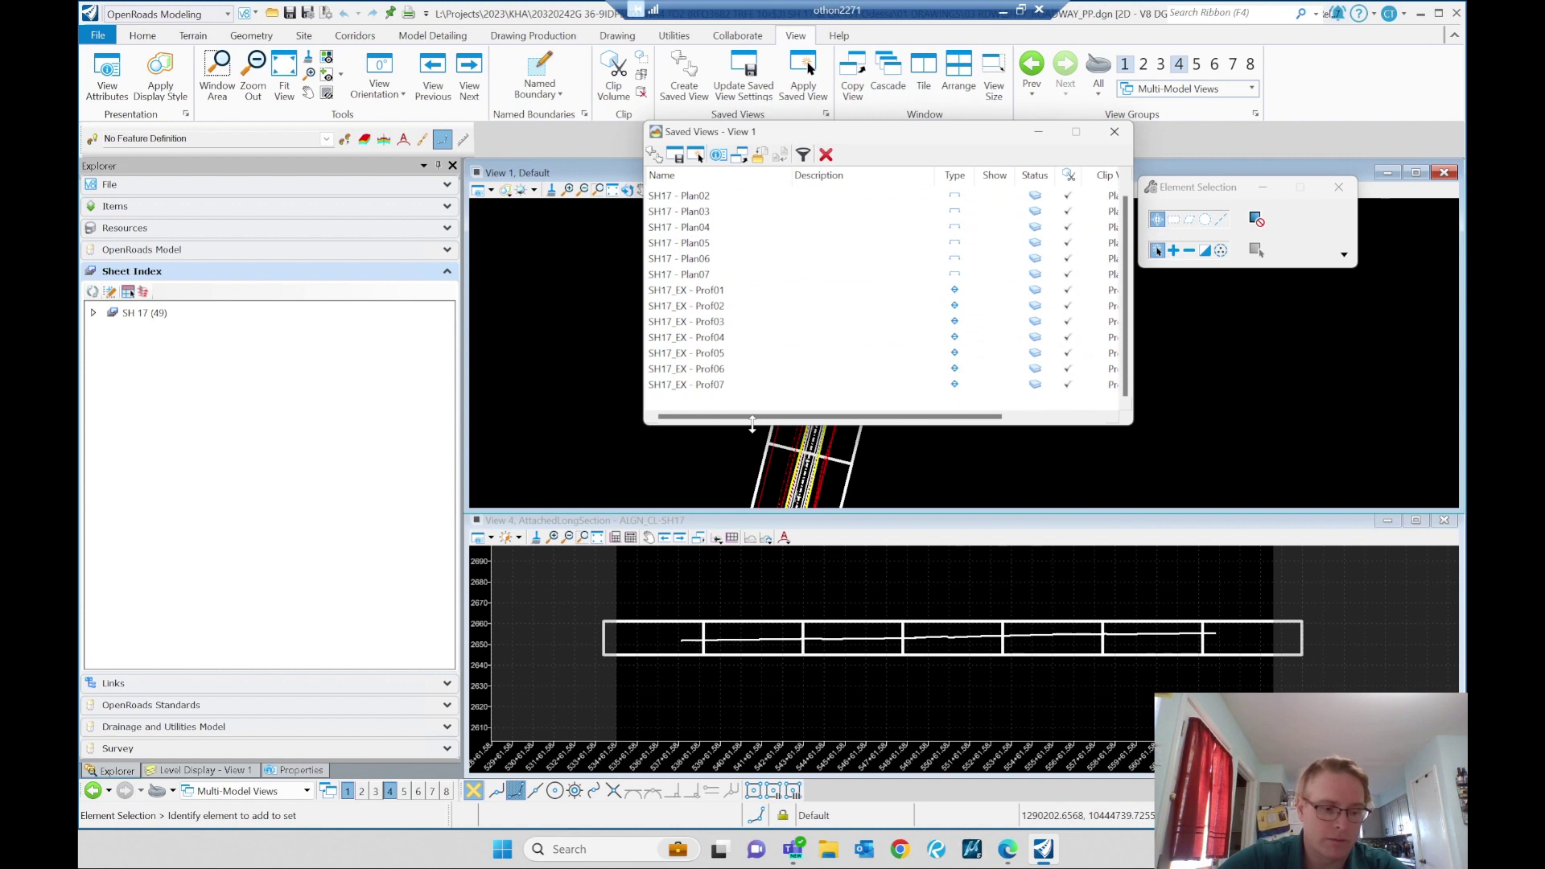
left_click(739, 385, "shift")
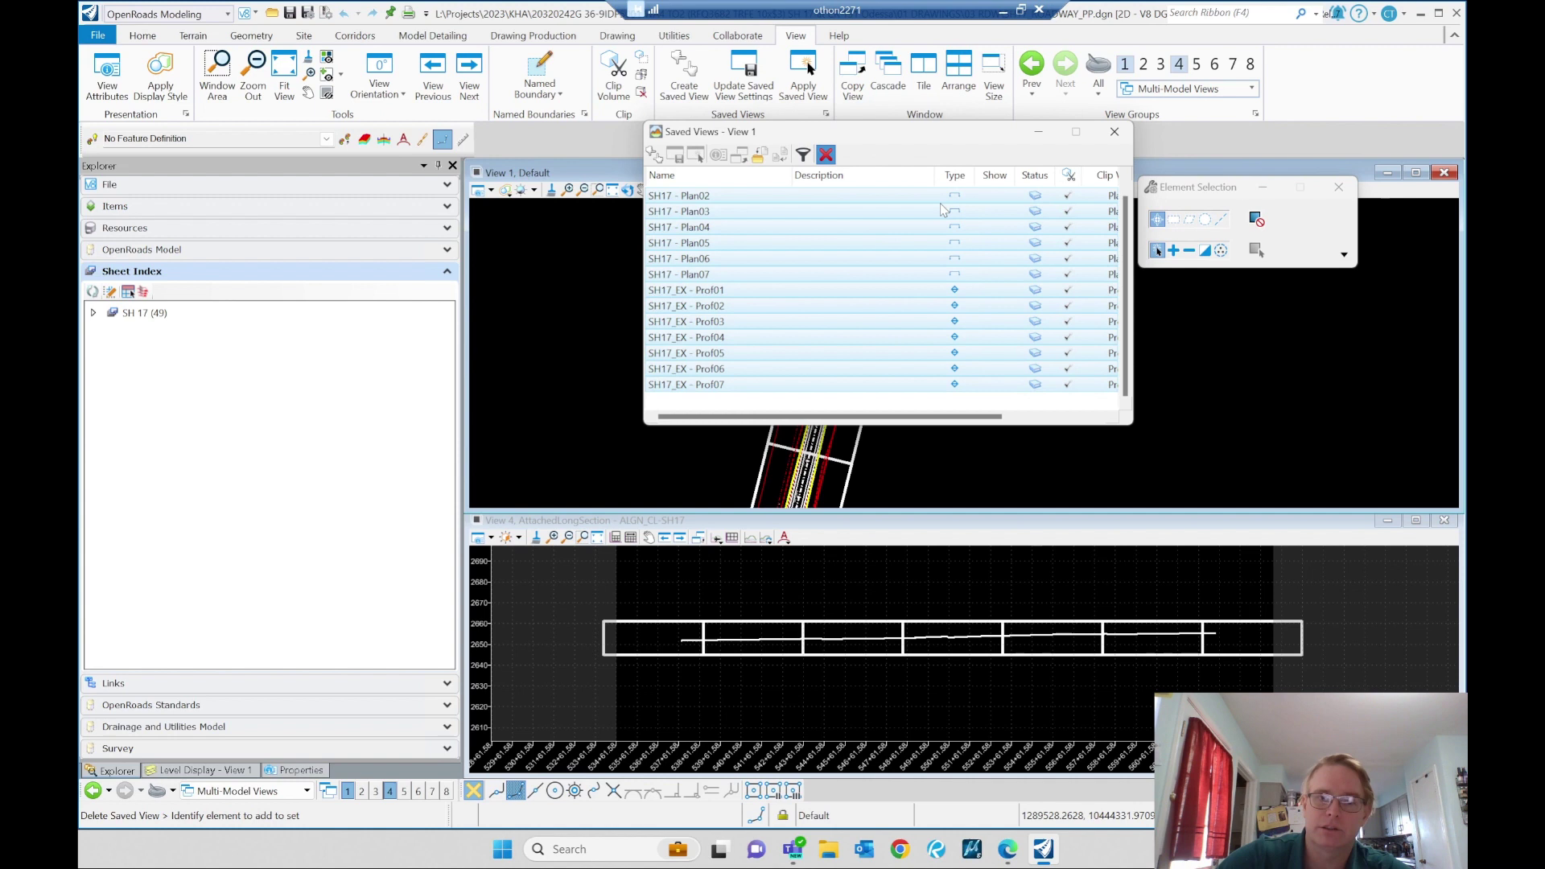
- Delete the selected saved views and the SH17_EX profile boundary group
left_click(1114, 131)
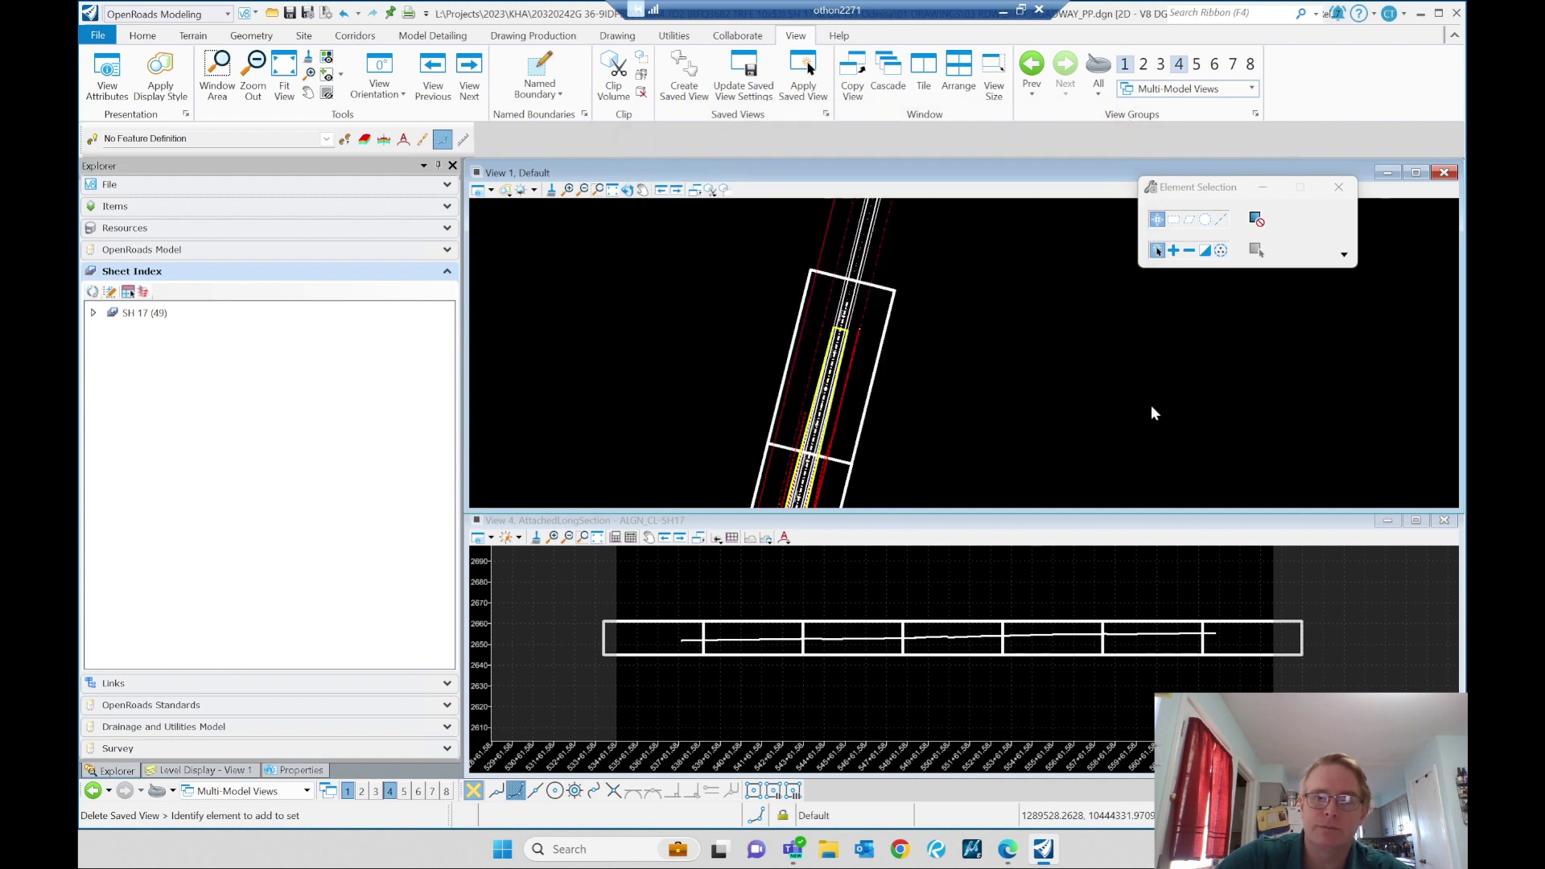
left_click(527, 37)
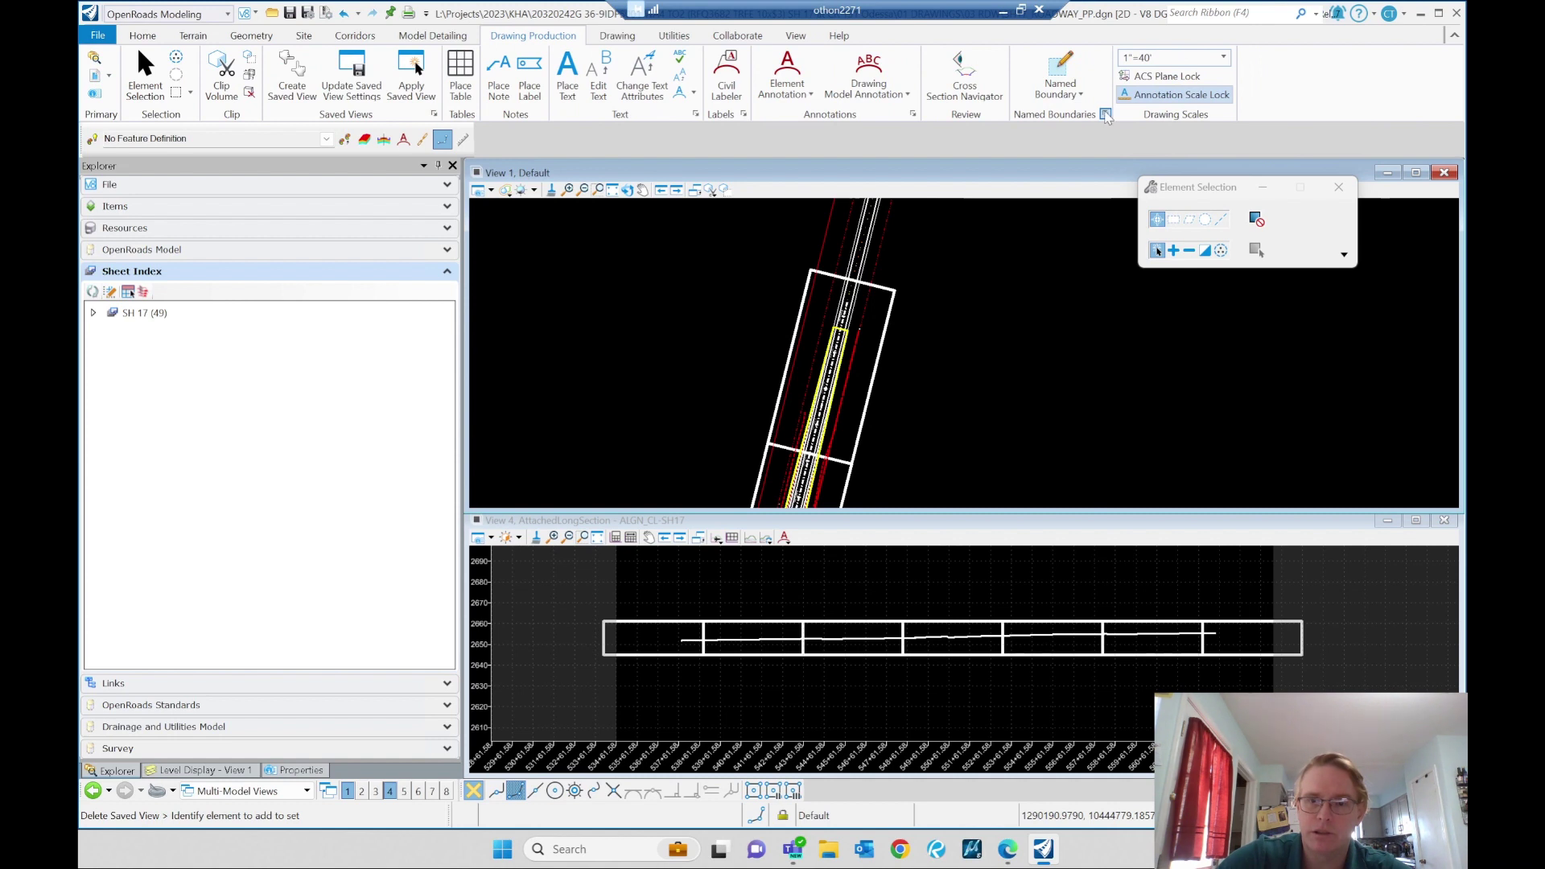
left_click(1107, 118)
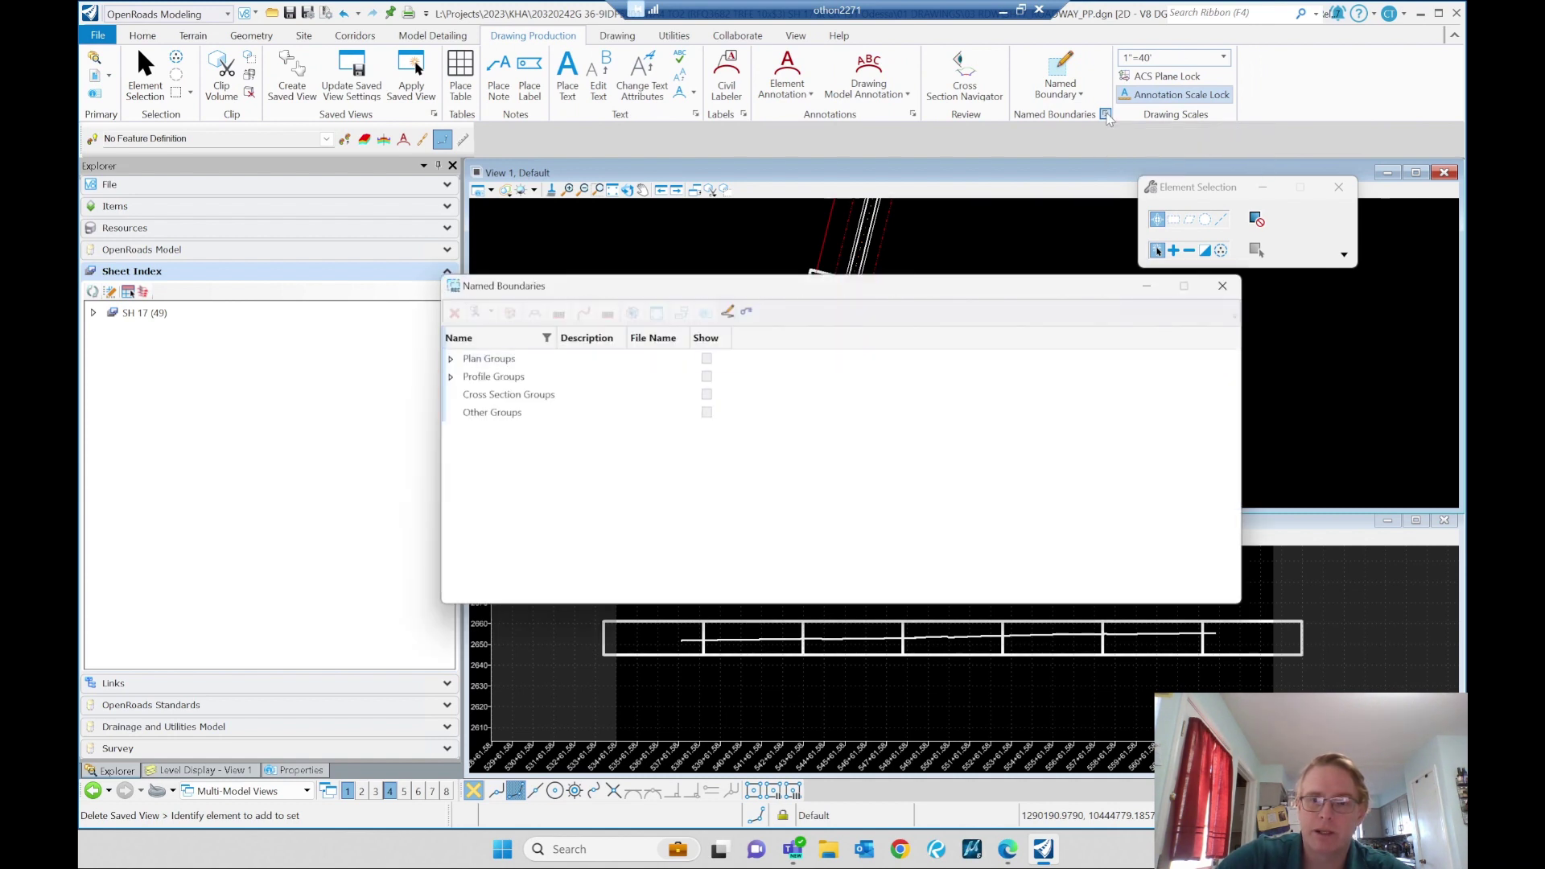
left_click(457, 382)
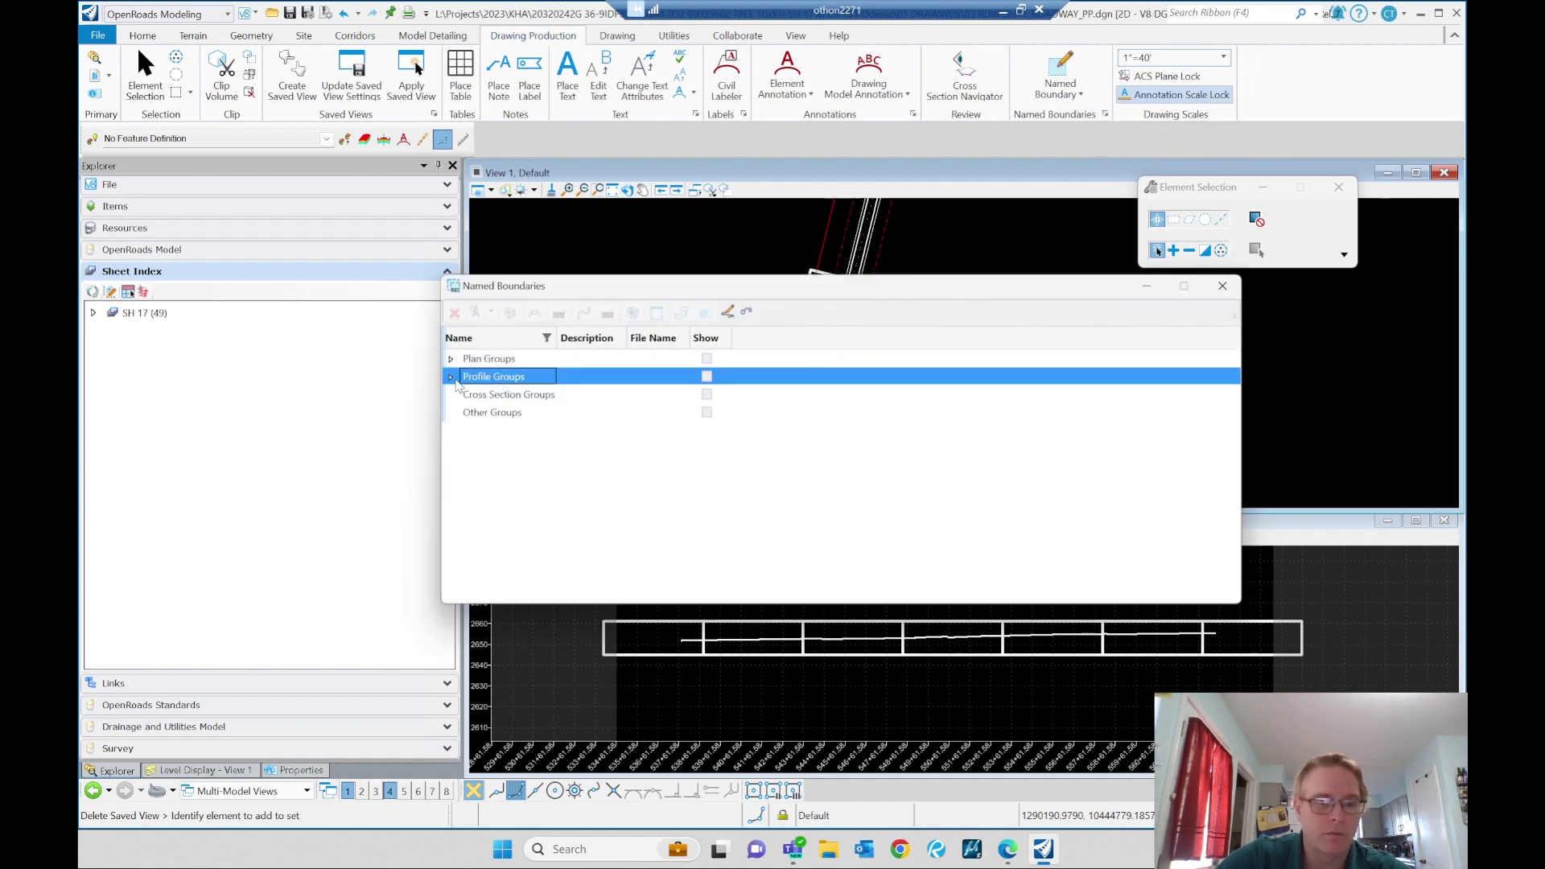
left_click(451, 376)
left_click(499, 394)
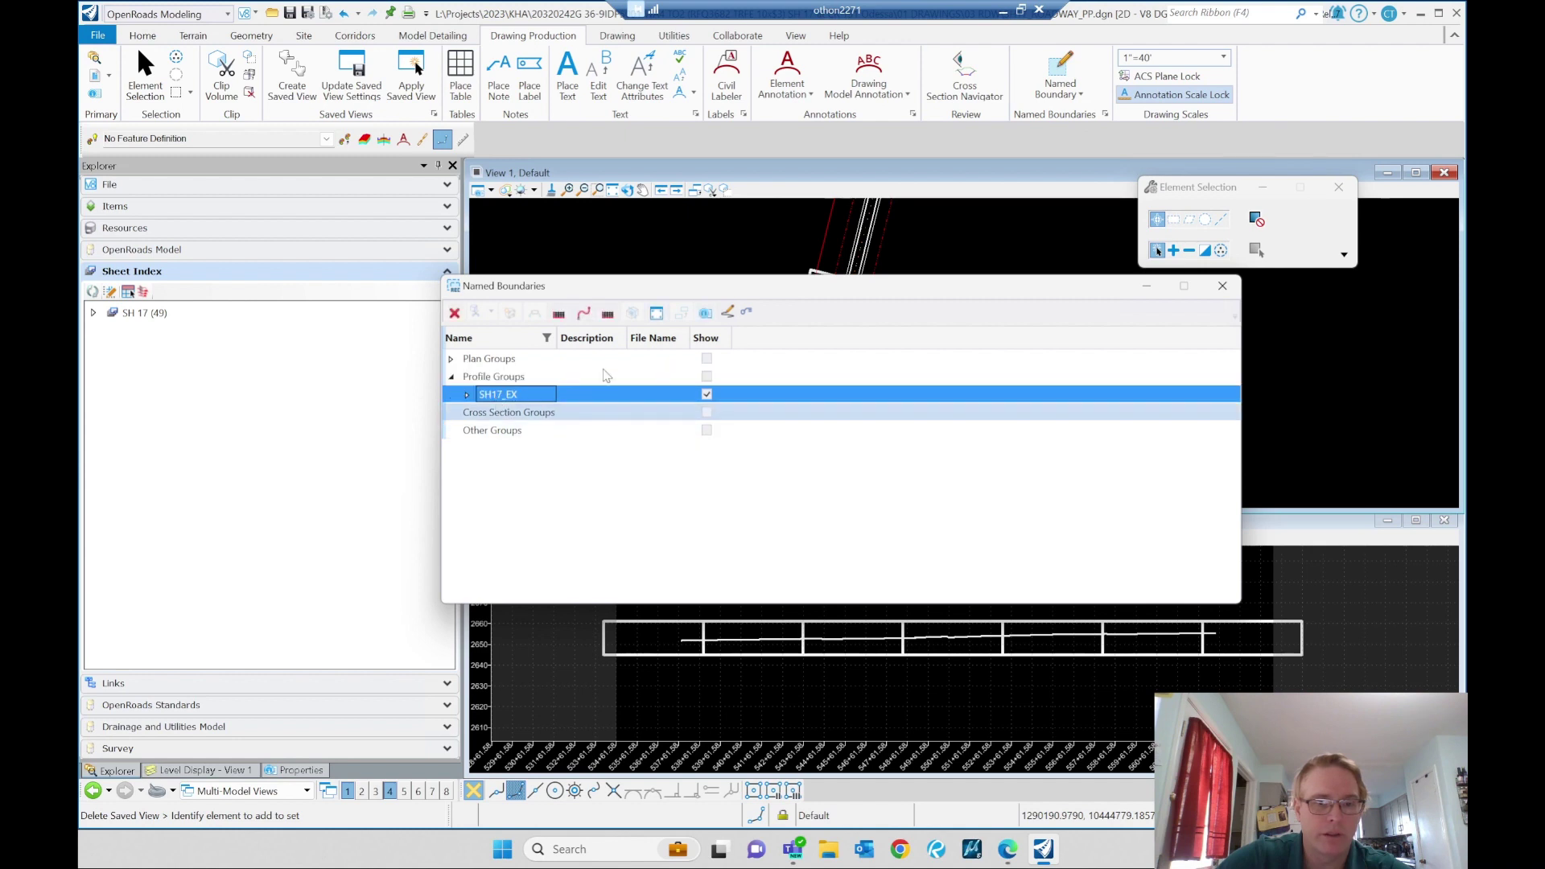
left_click(454, 313)
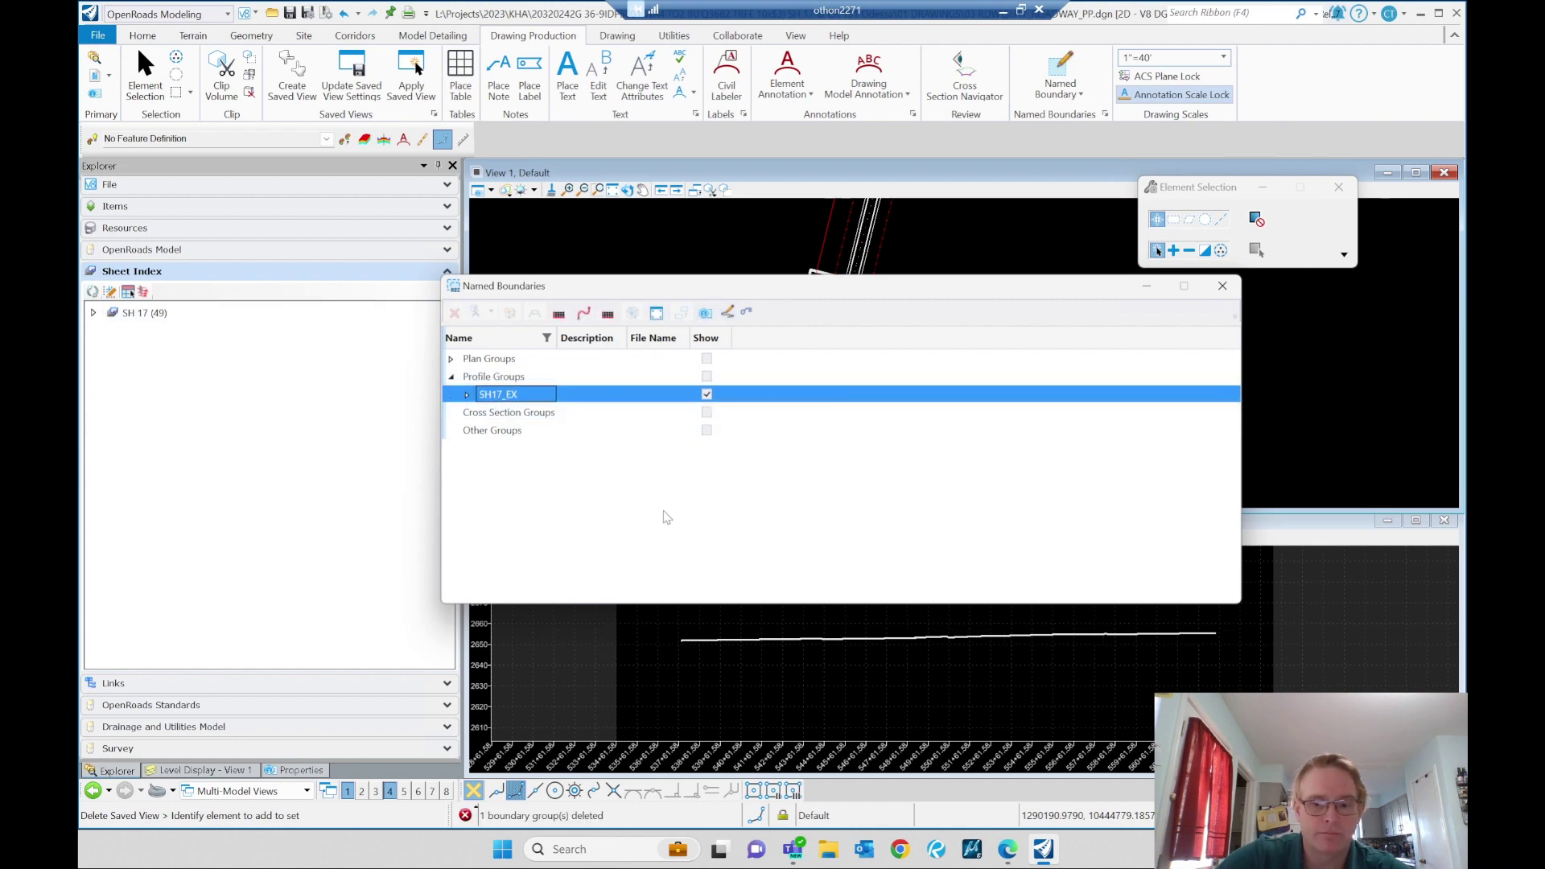
- Select the SH17 plan group, then open and close the civil profile boundary settings
left_click(450, 358)
left_click(492, 376)
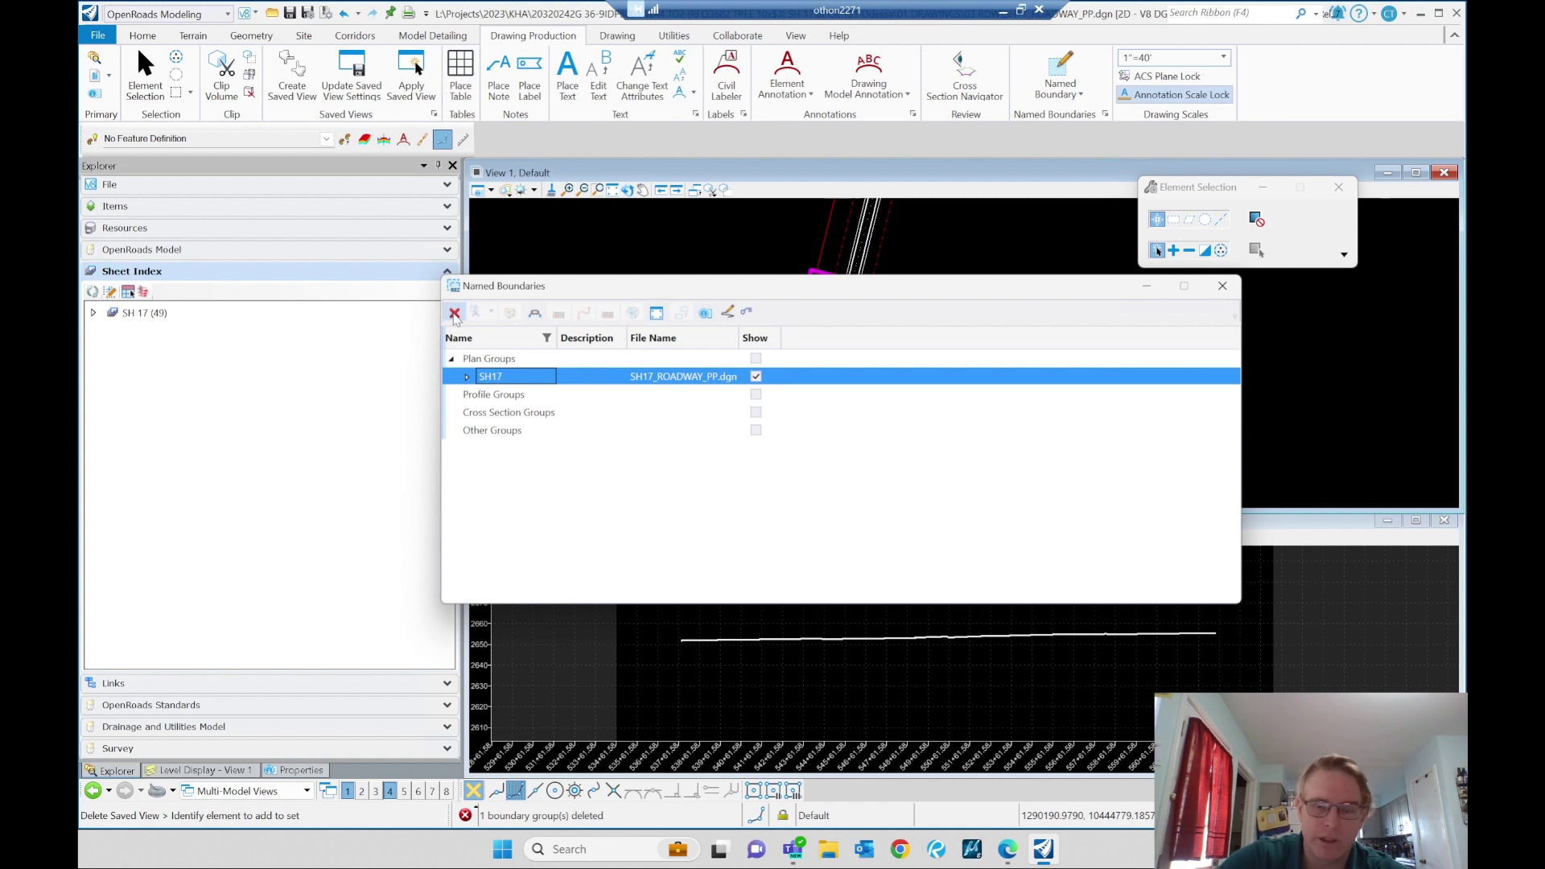
left_click(1222, 286)
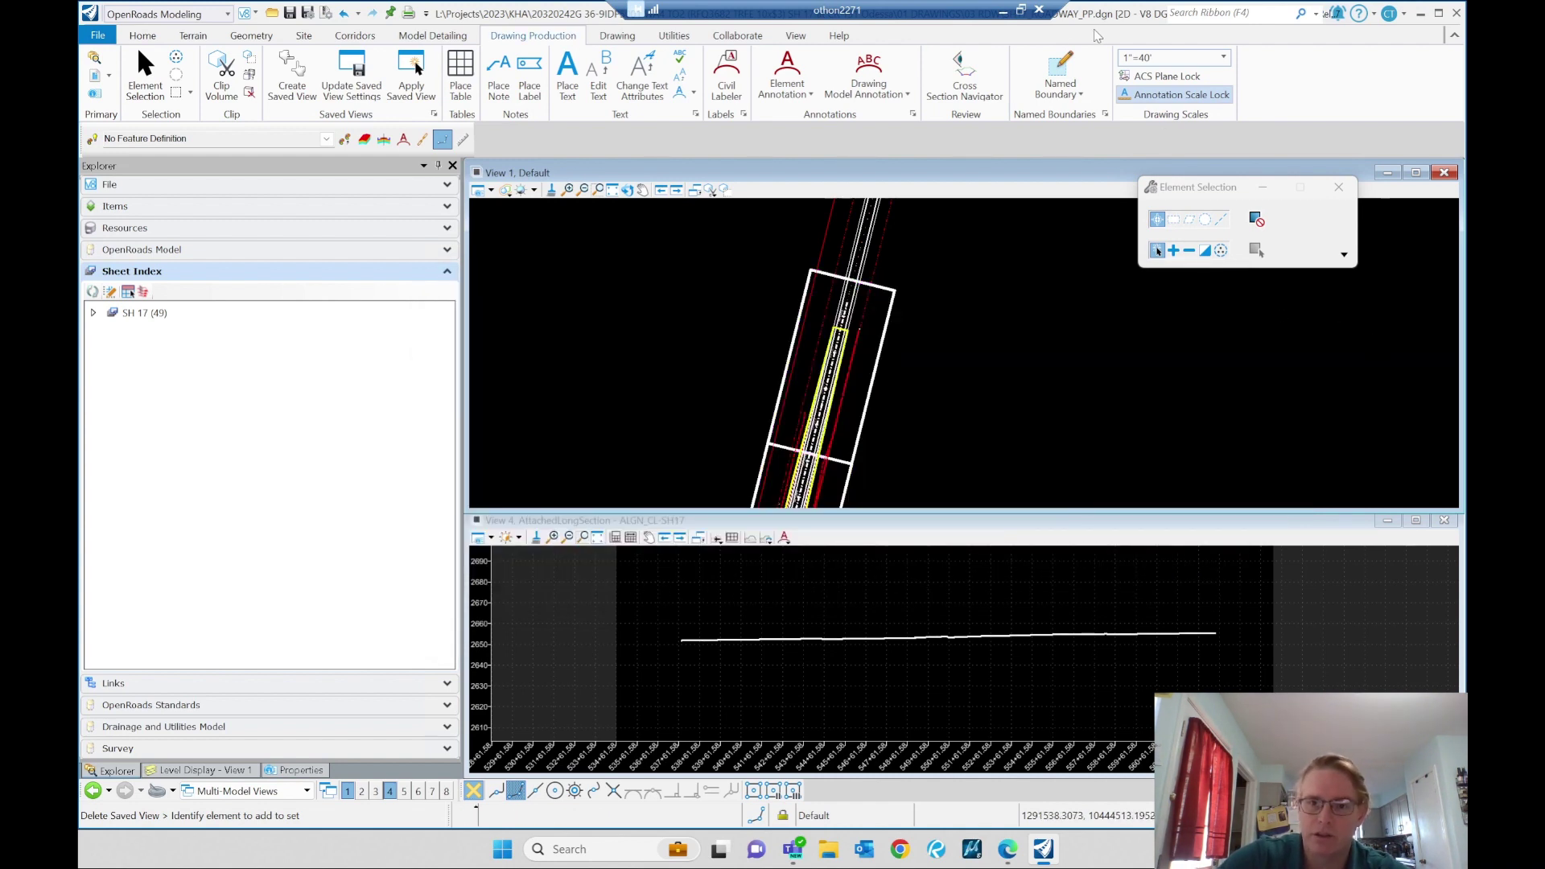
left_click(1062, 74)
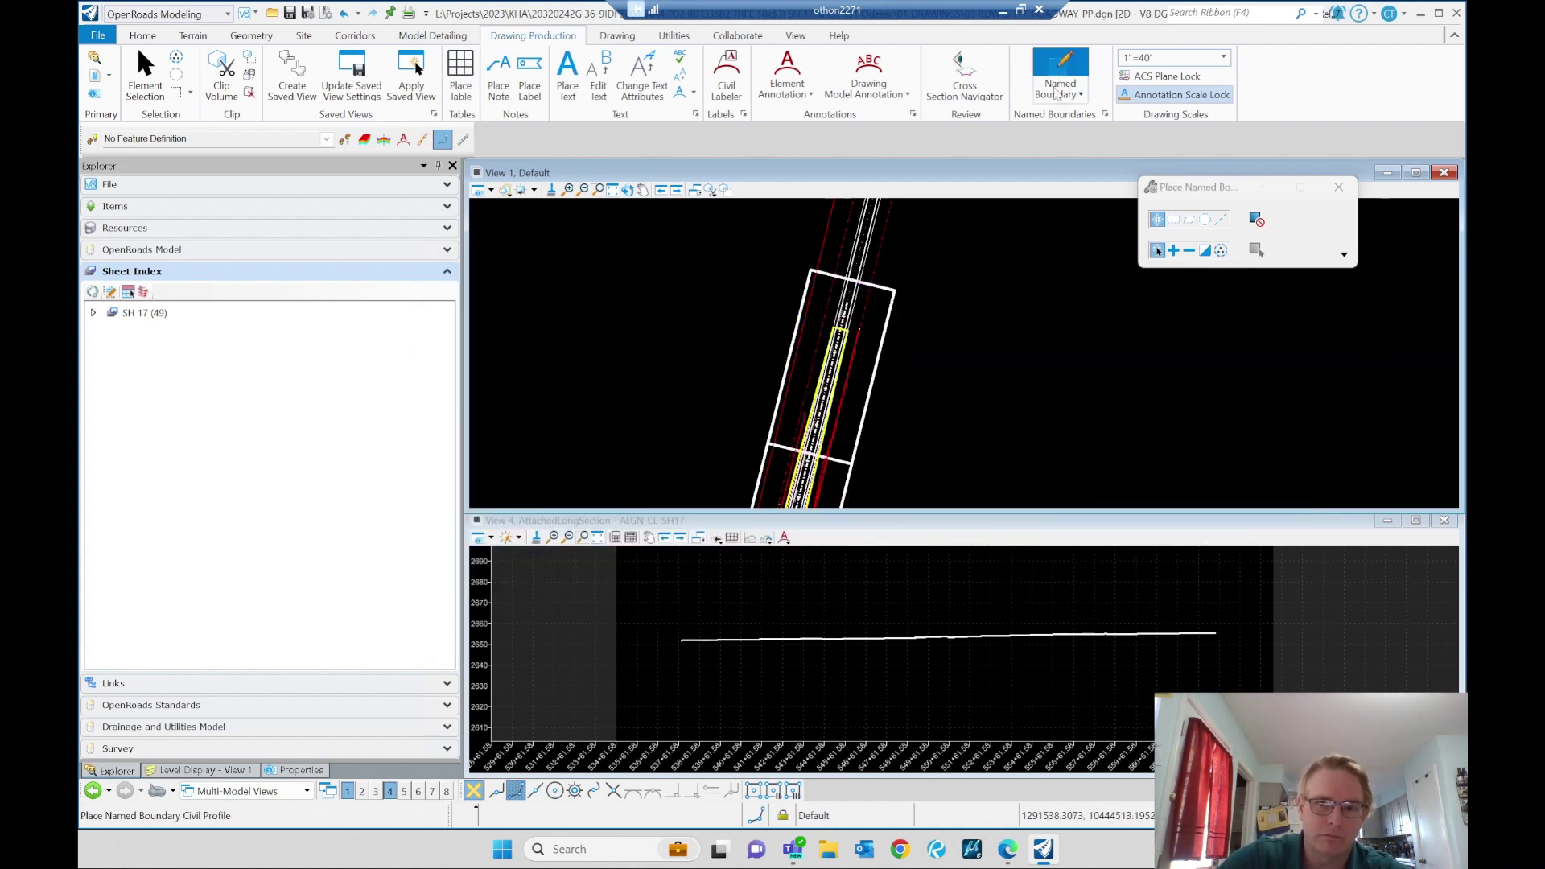
left_click(982, 282)
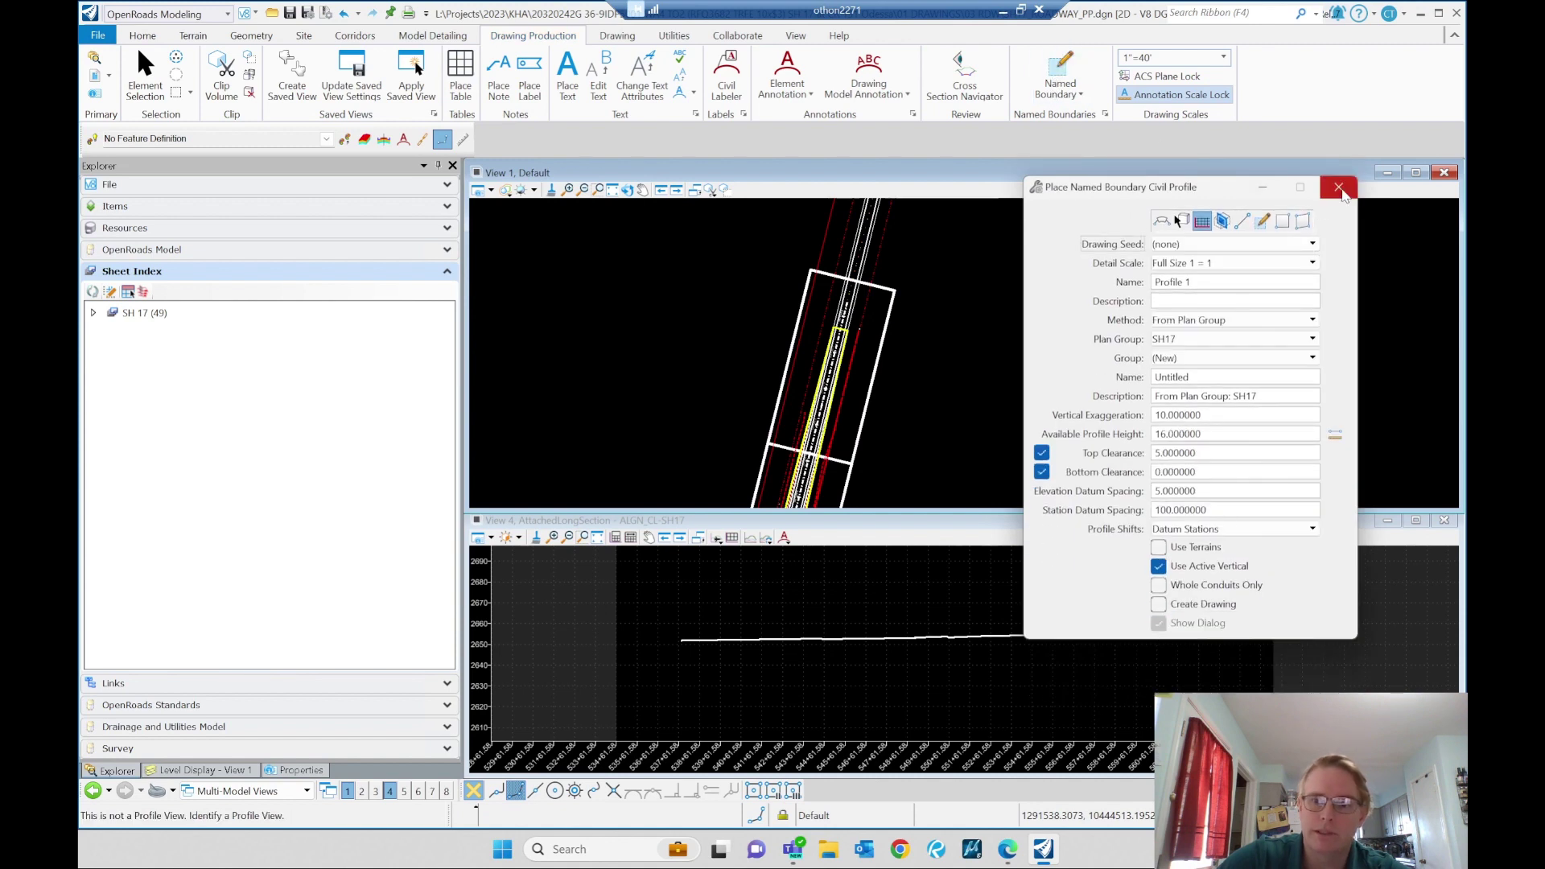
left_click(1340, 191)
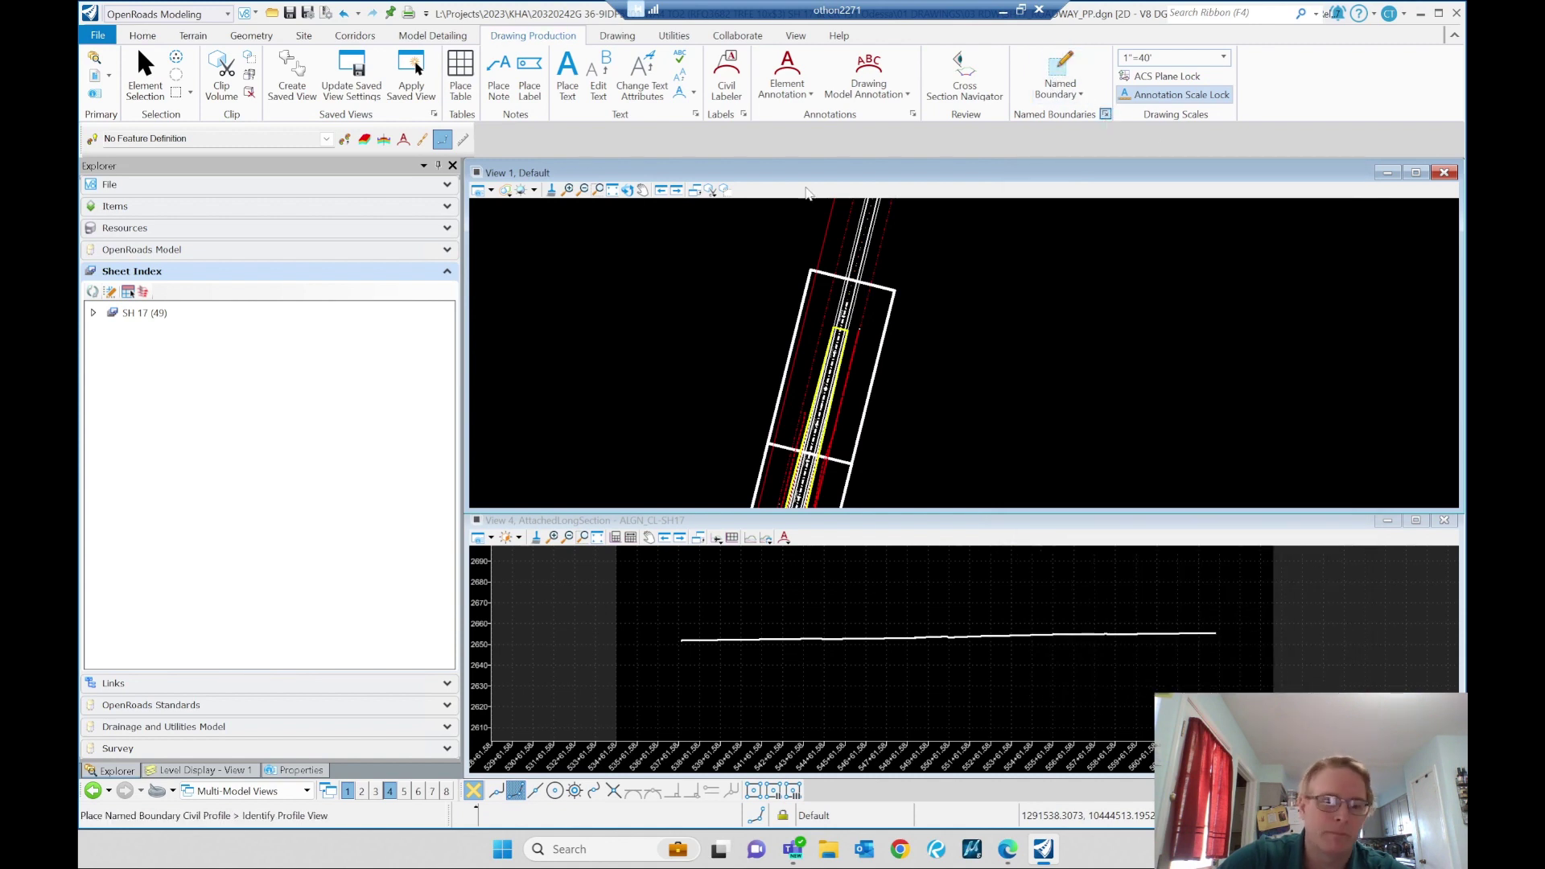
- Delete the SH17 plan boundary group from the Named Boundaries list
left_click(1104, 115)
left_click(452, 360)
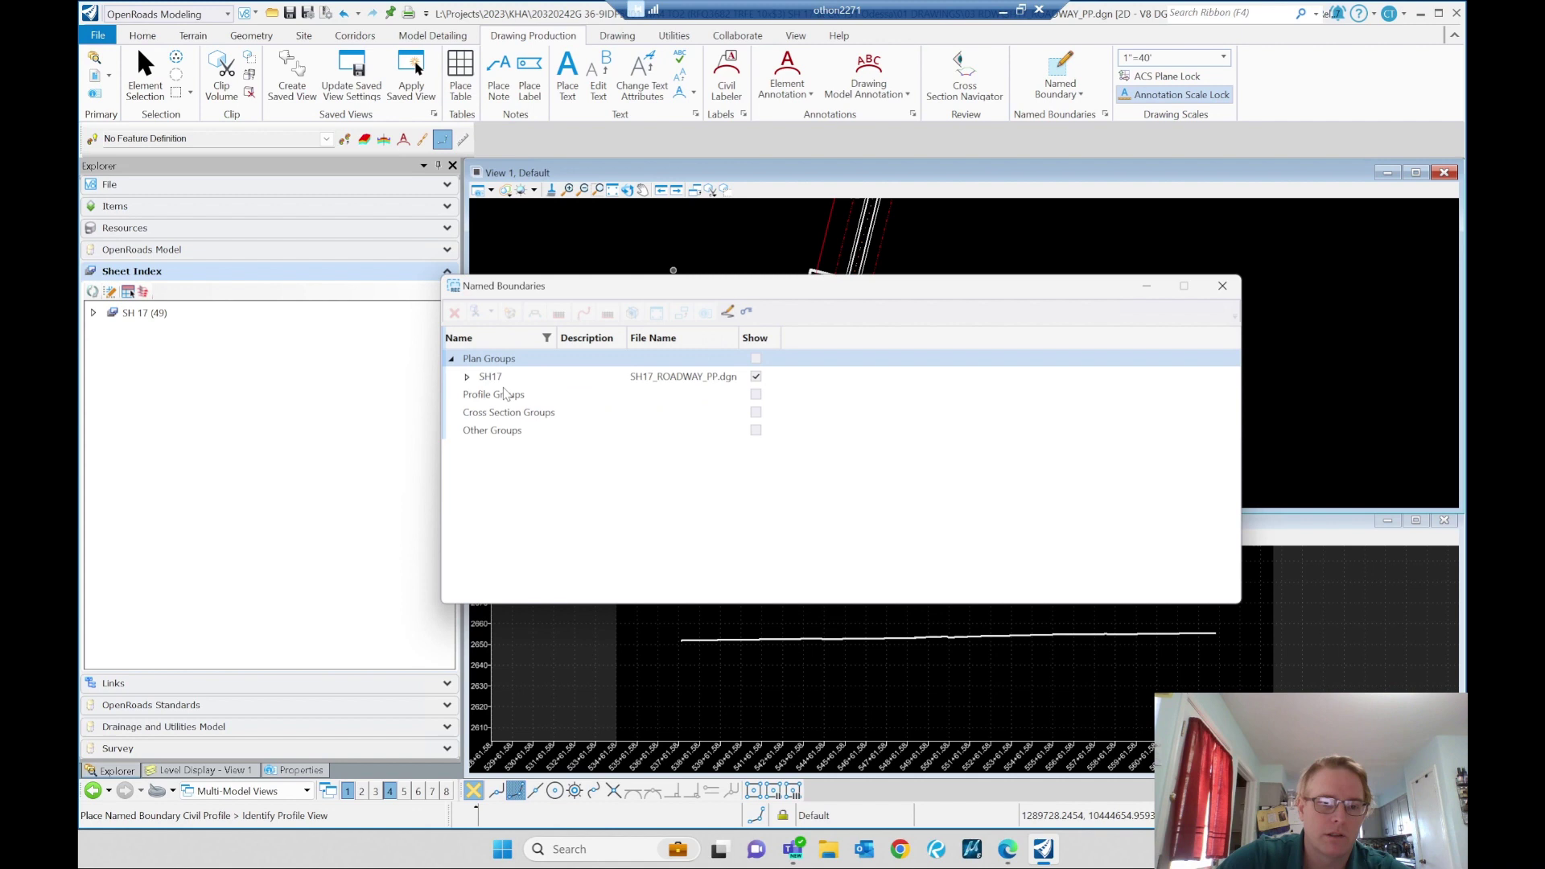
left_click(491, 376)
left_click(455, 313)
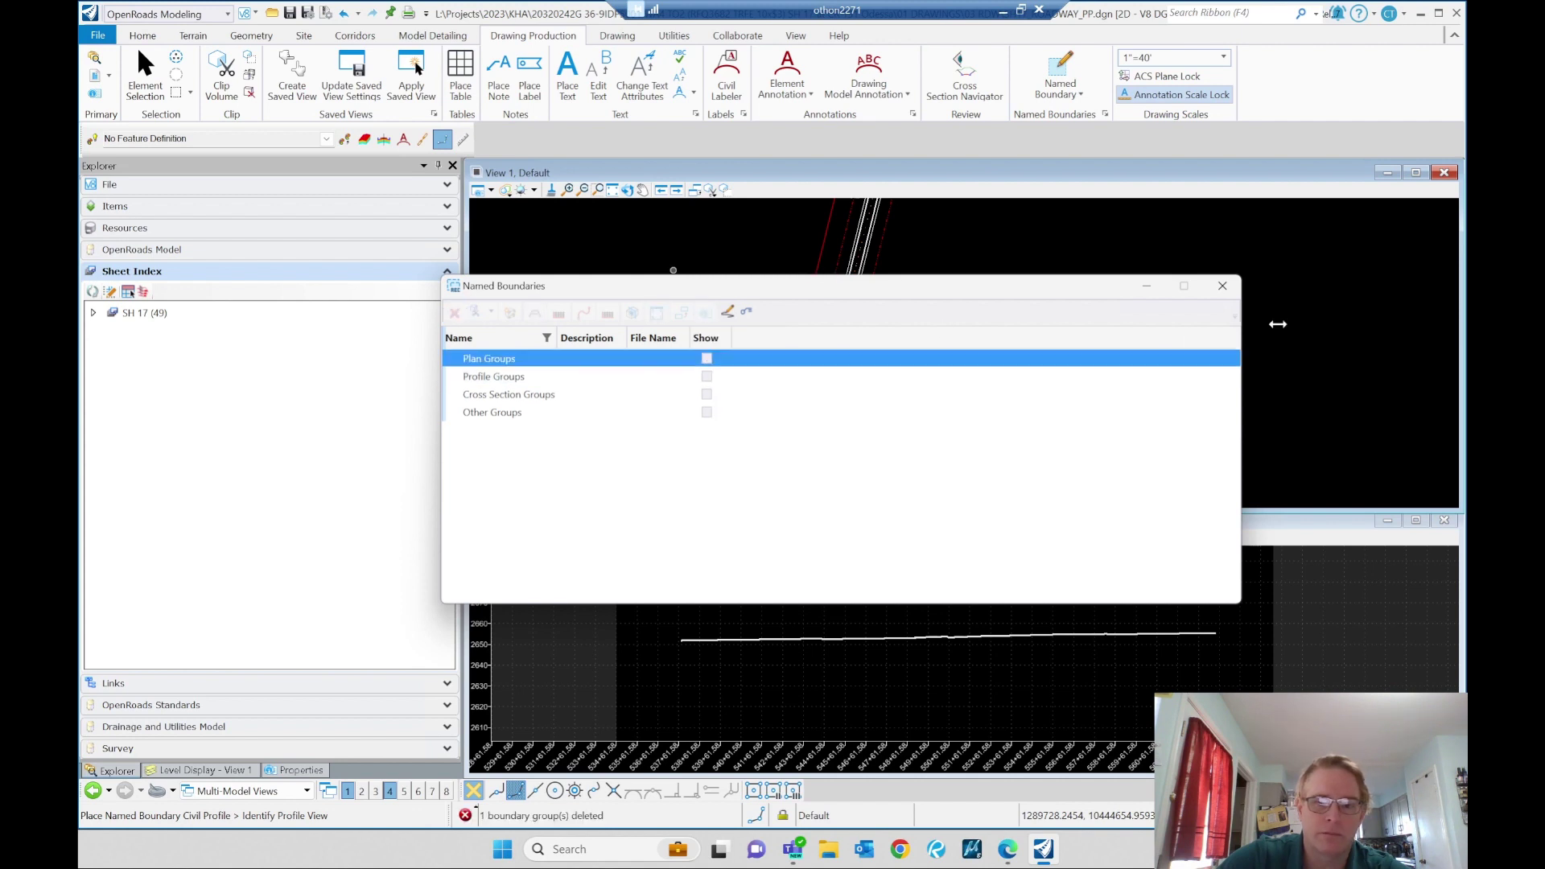
left_click(1221, 286)
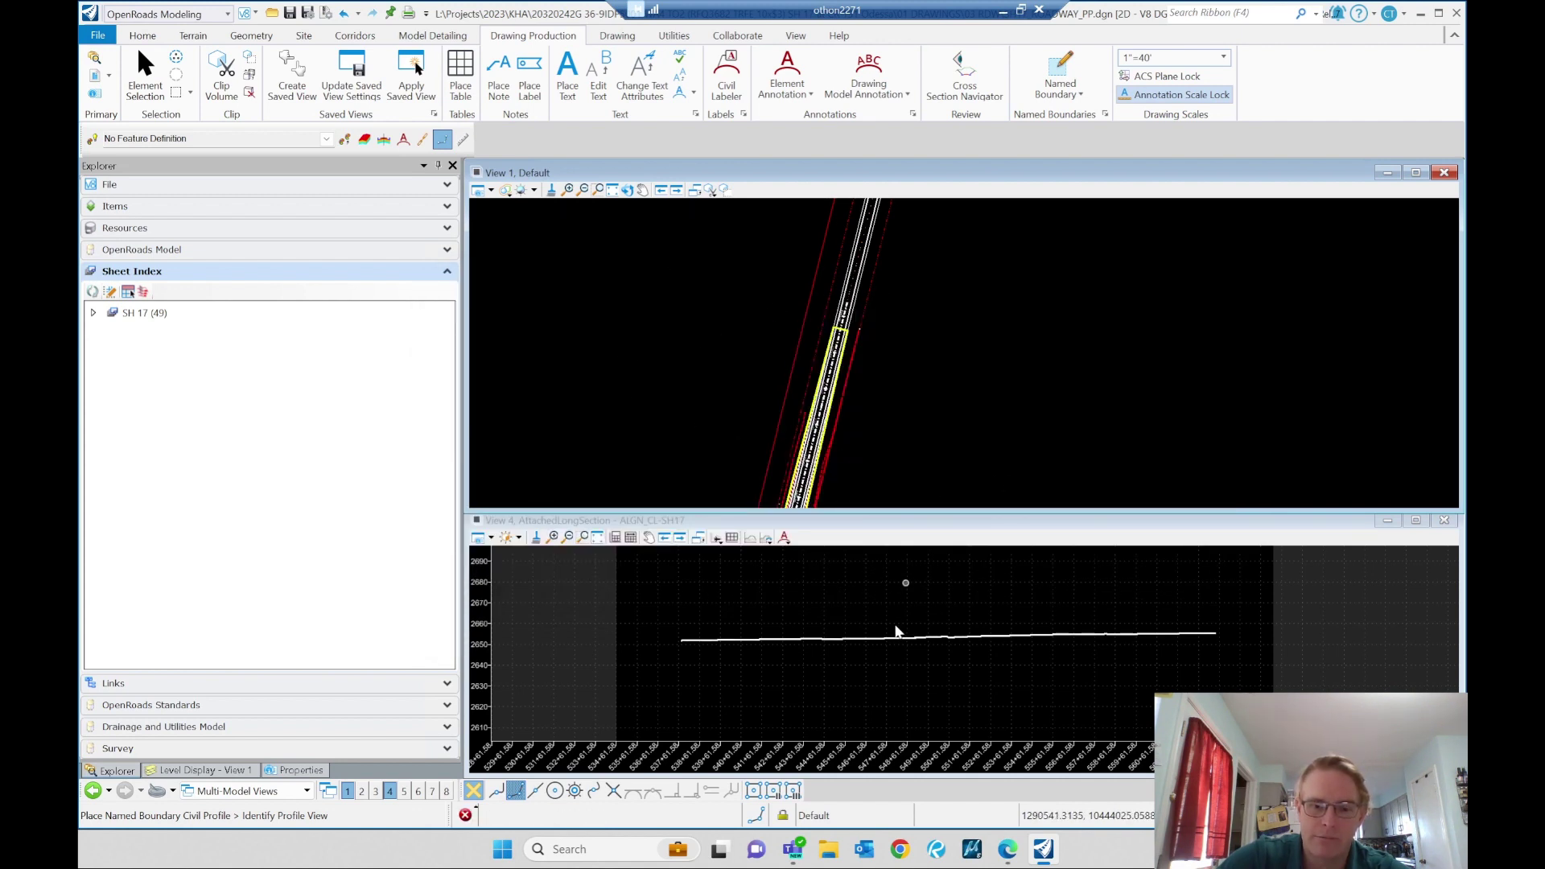
- Set a Civil Plan boundary to seed SH17_PlanProfile (8 Row)-PLAN, scale 1"=40', name Plan01
left_click(1054, 308)
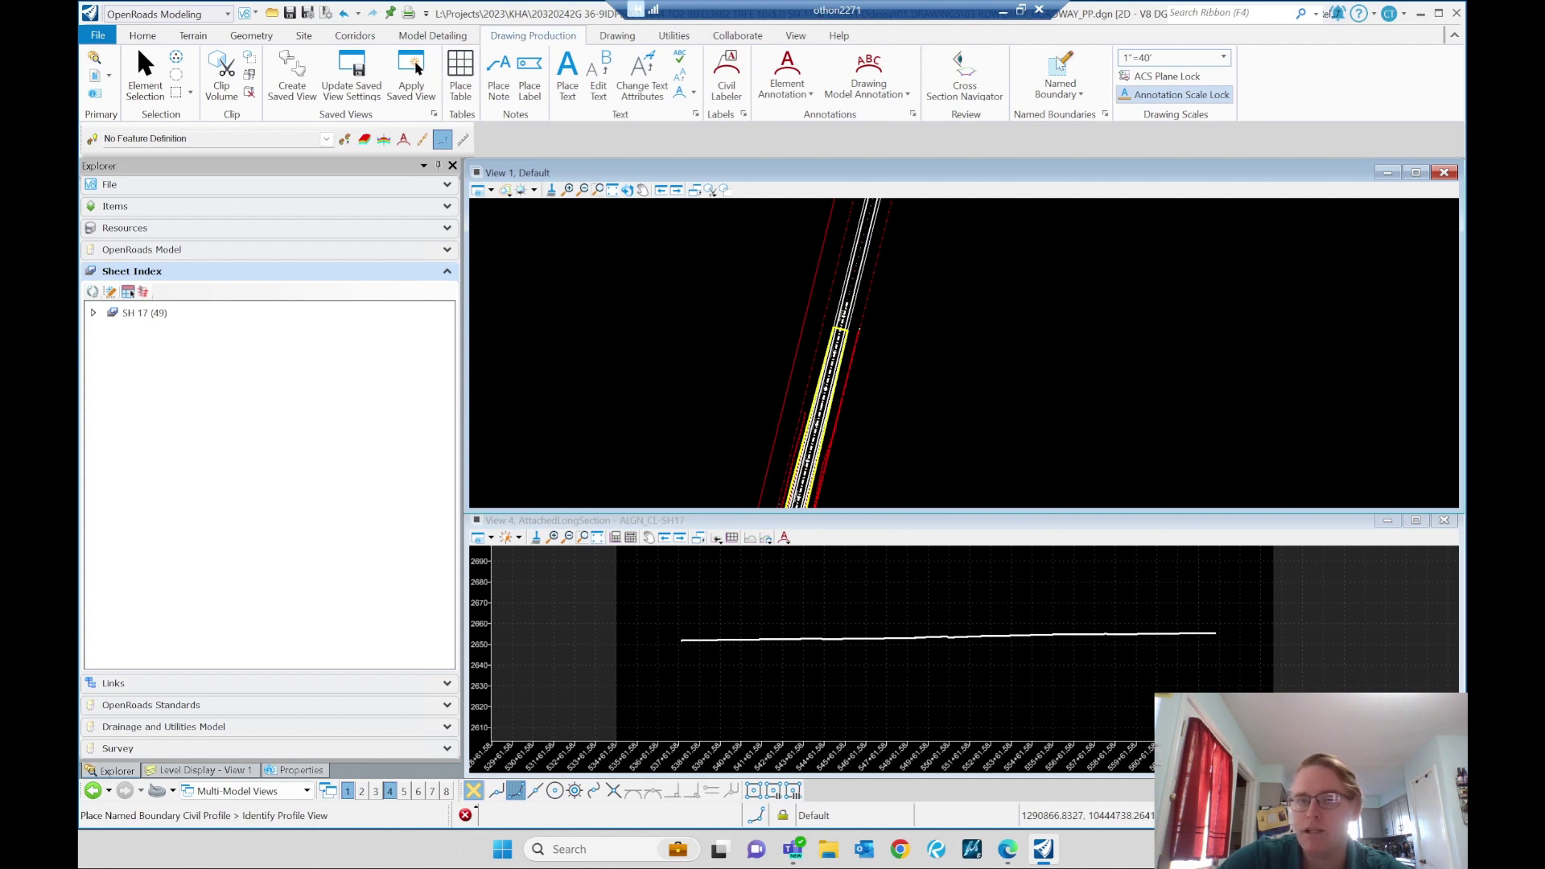
left_click(1060, 72)
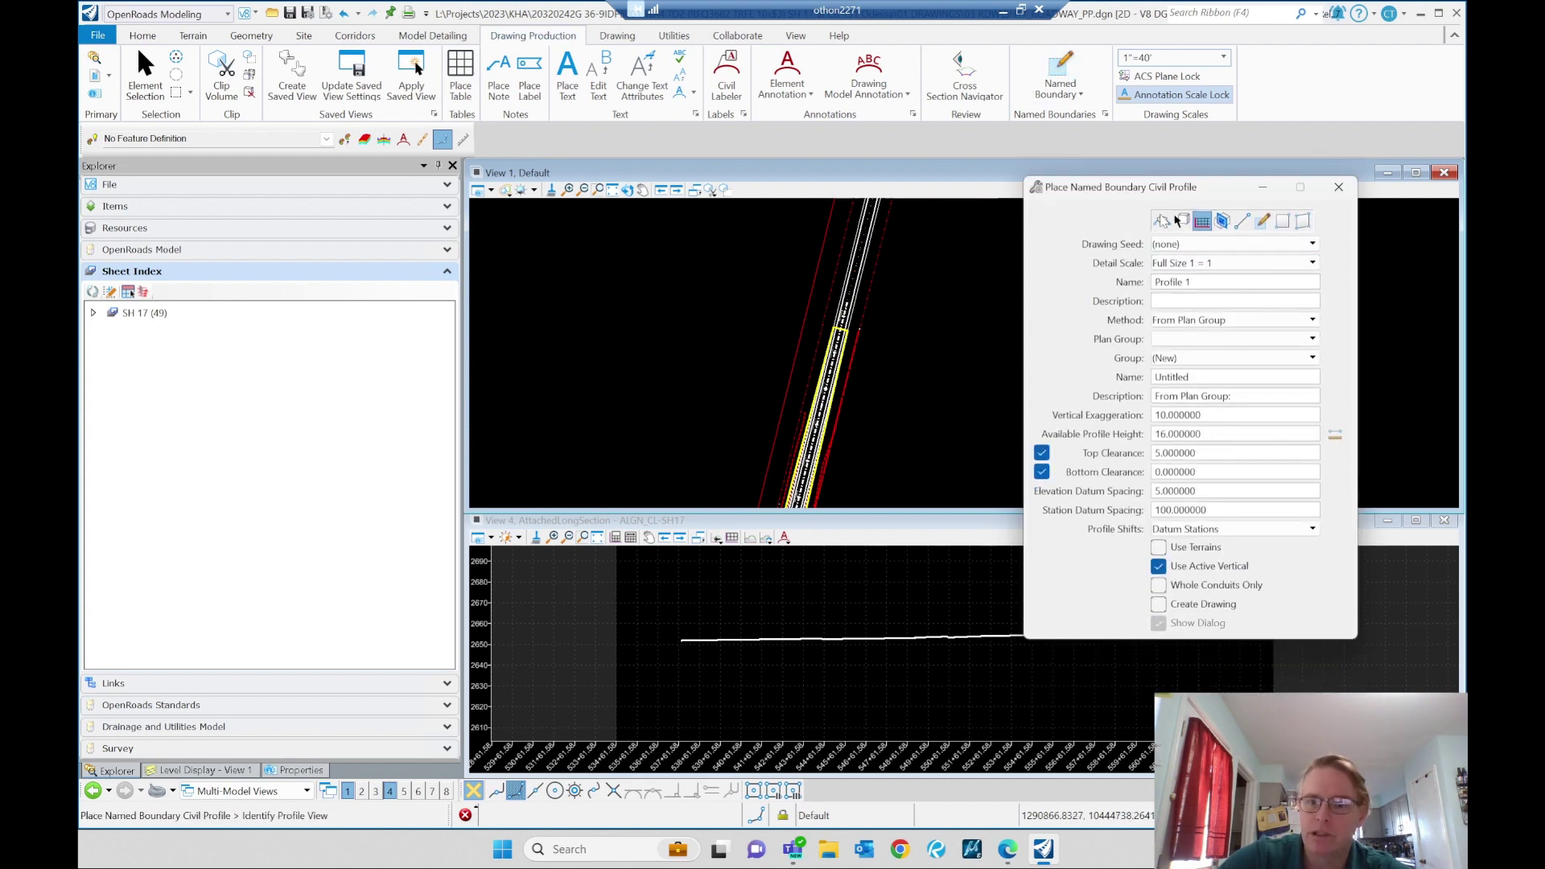
left_click(1162, 221)
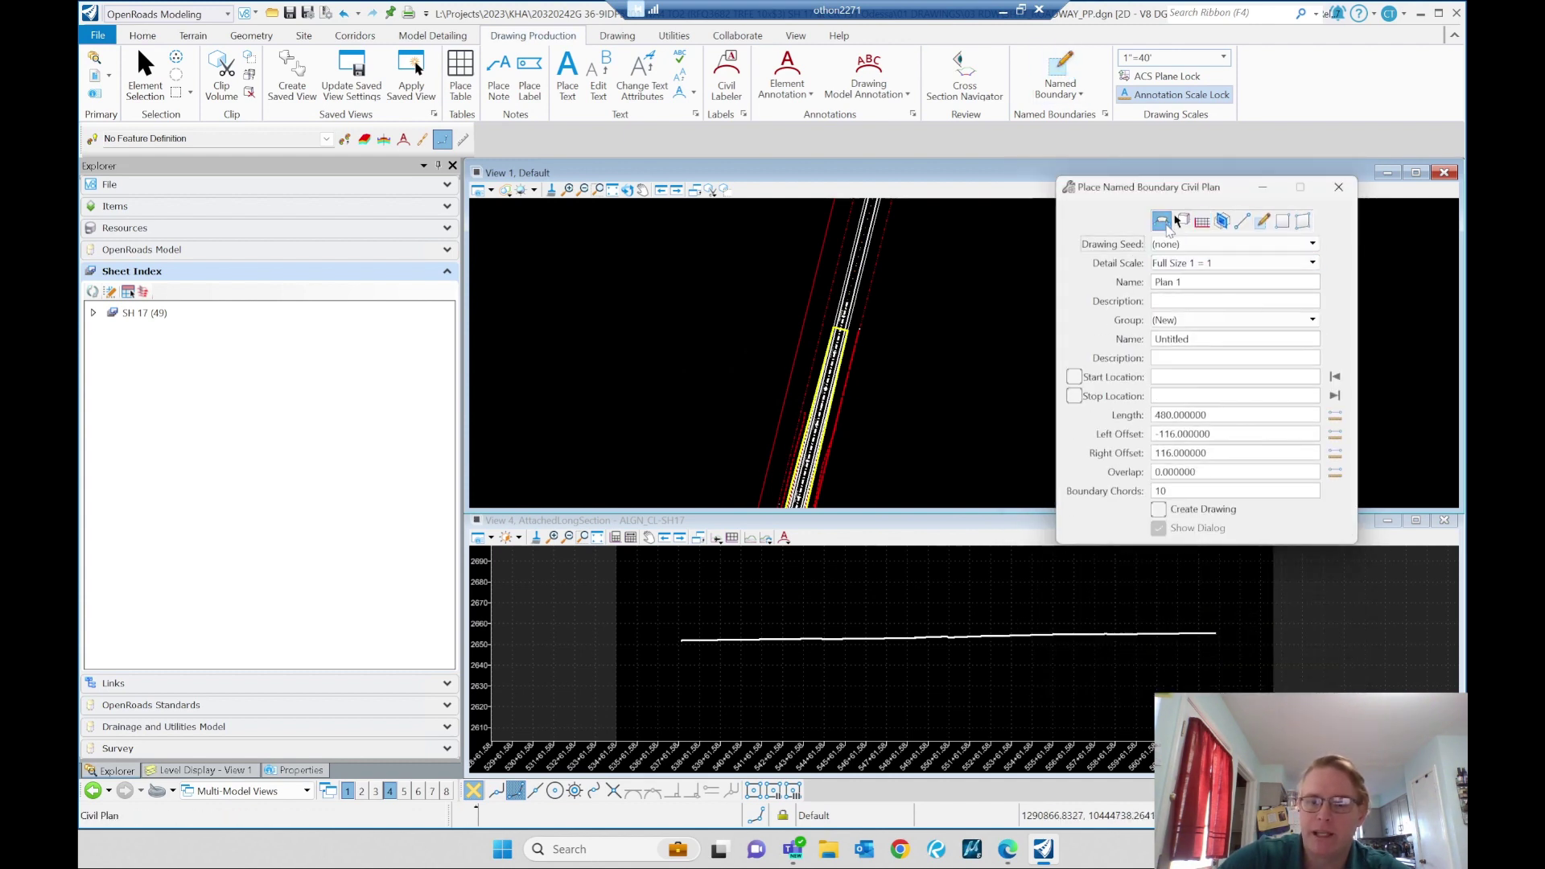
left_click(1199, 244)
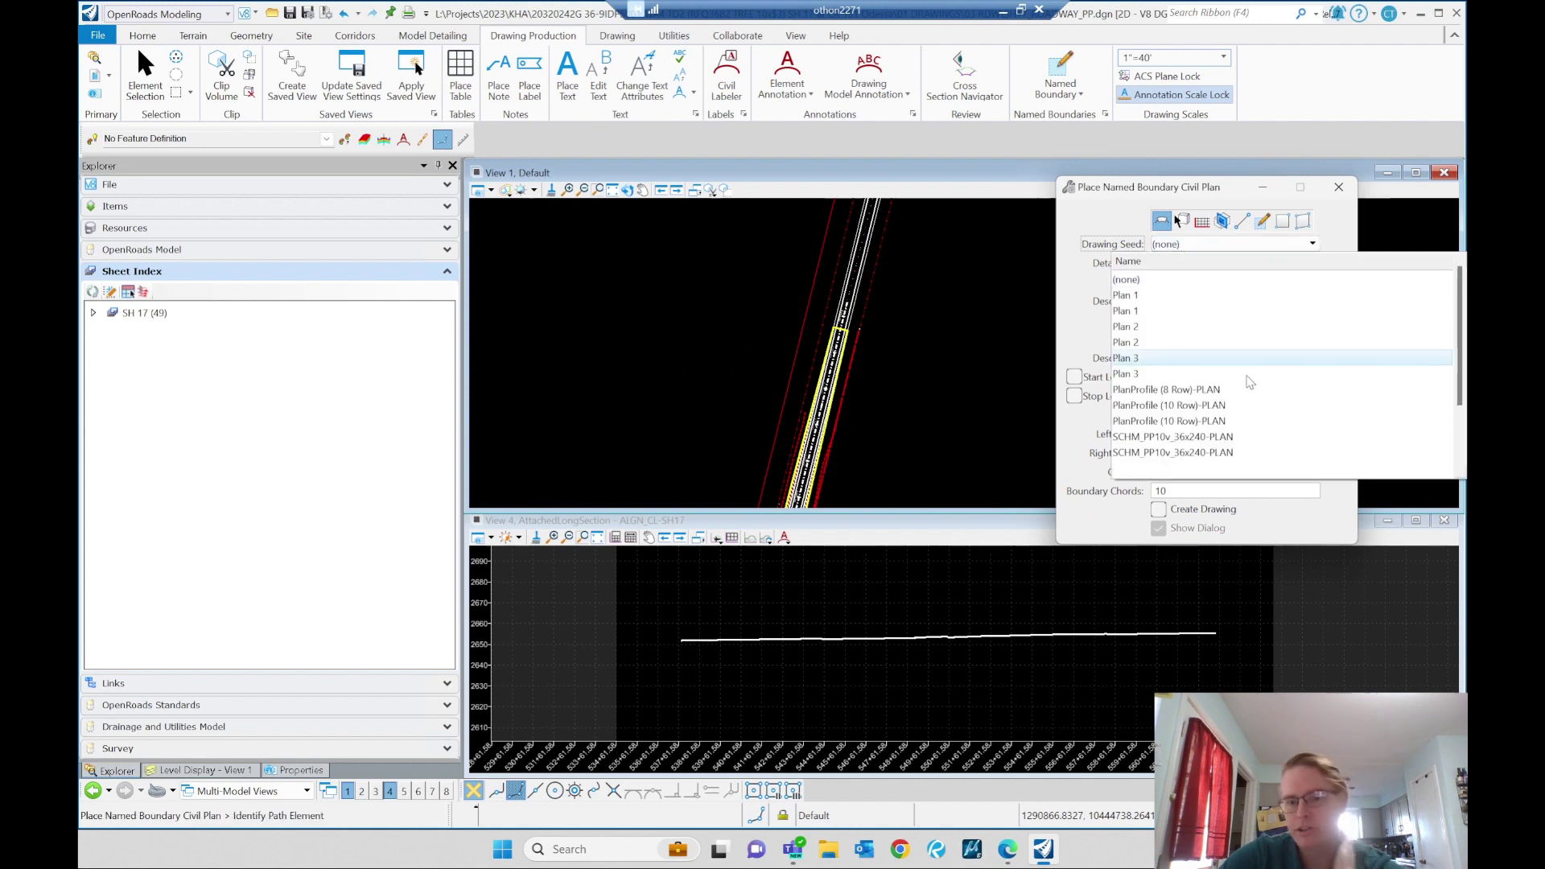
scroll(1286, 375, "down", 2)
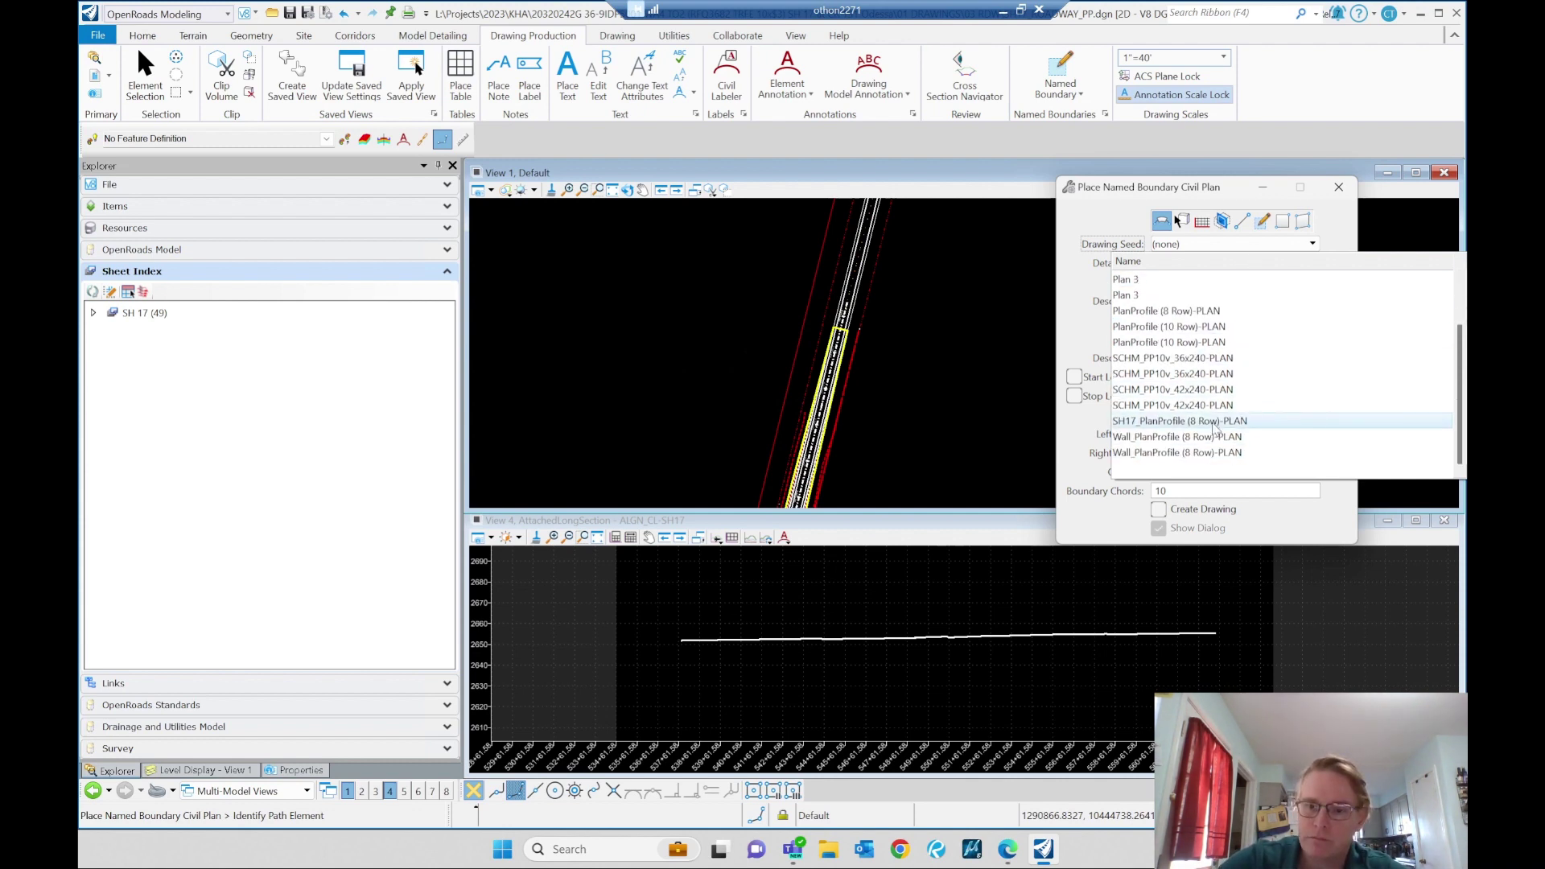
left_click(1219, 420)
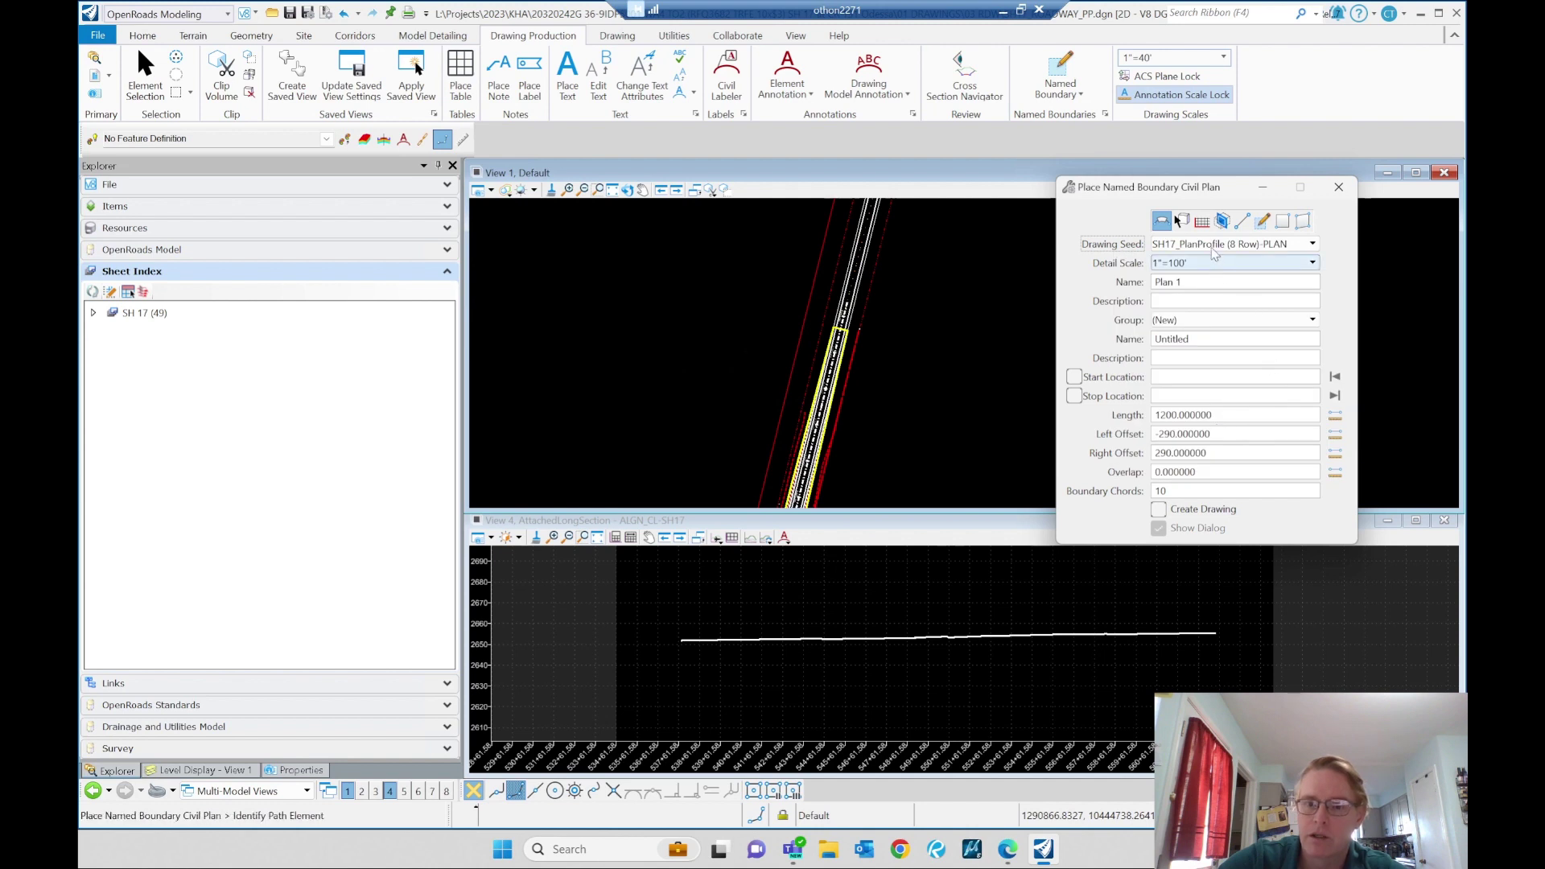
left_click(1206, 263)
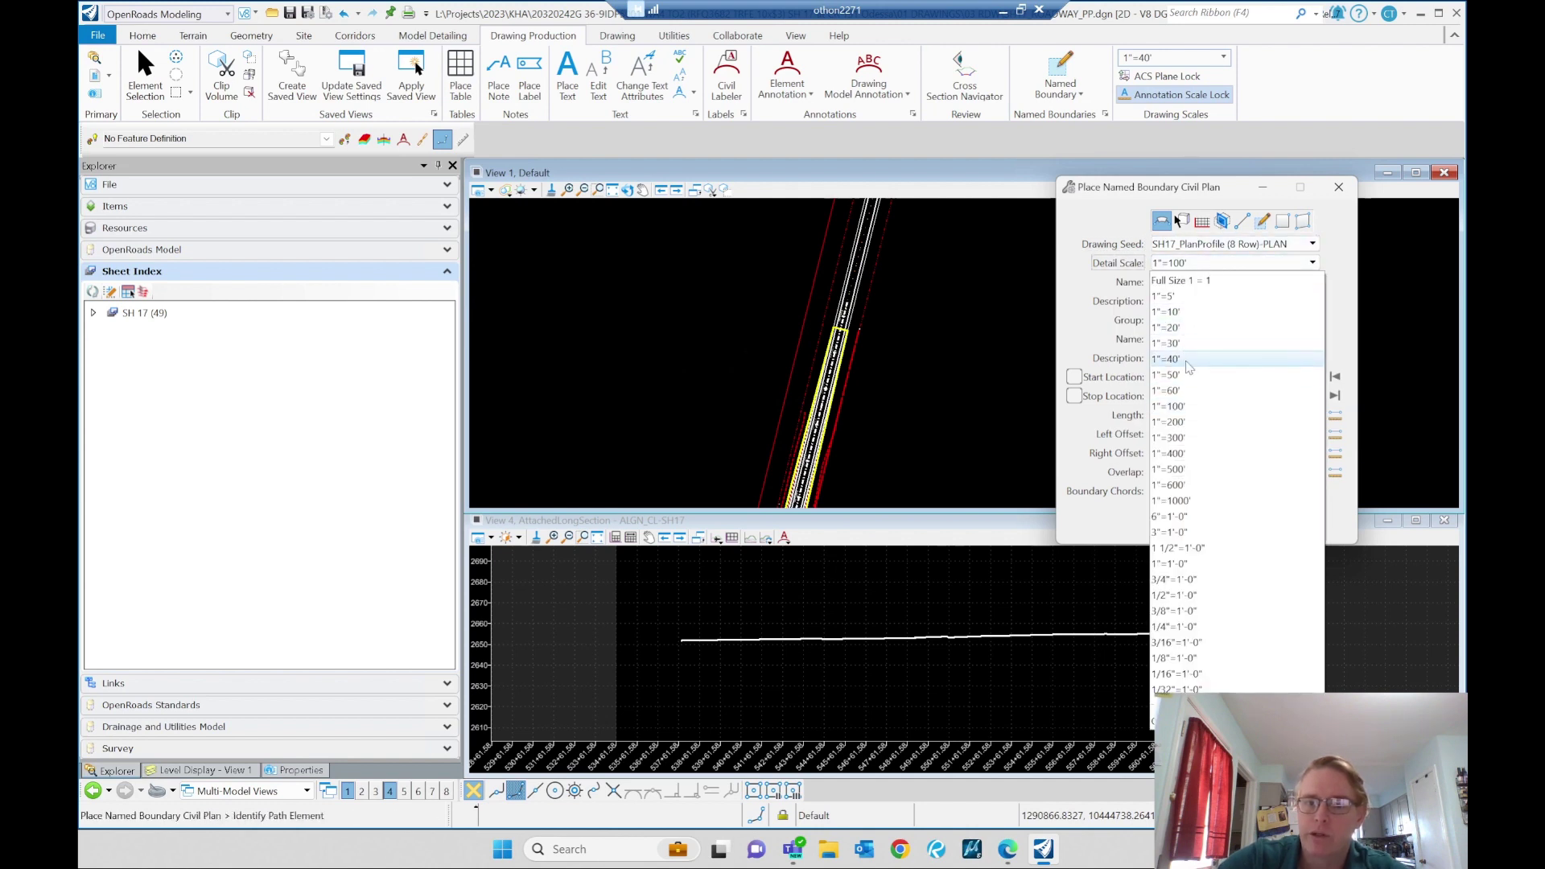
left_click(1219, 359)
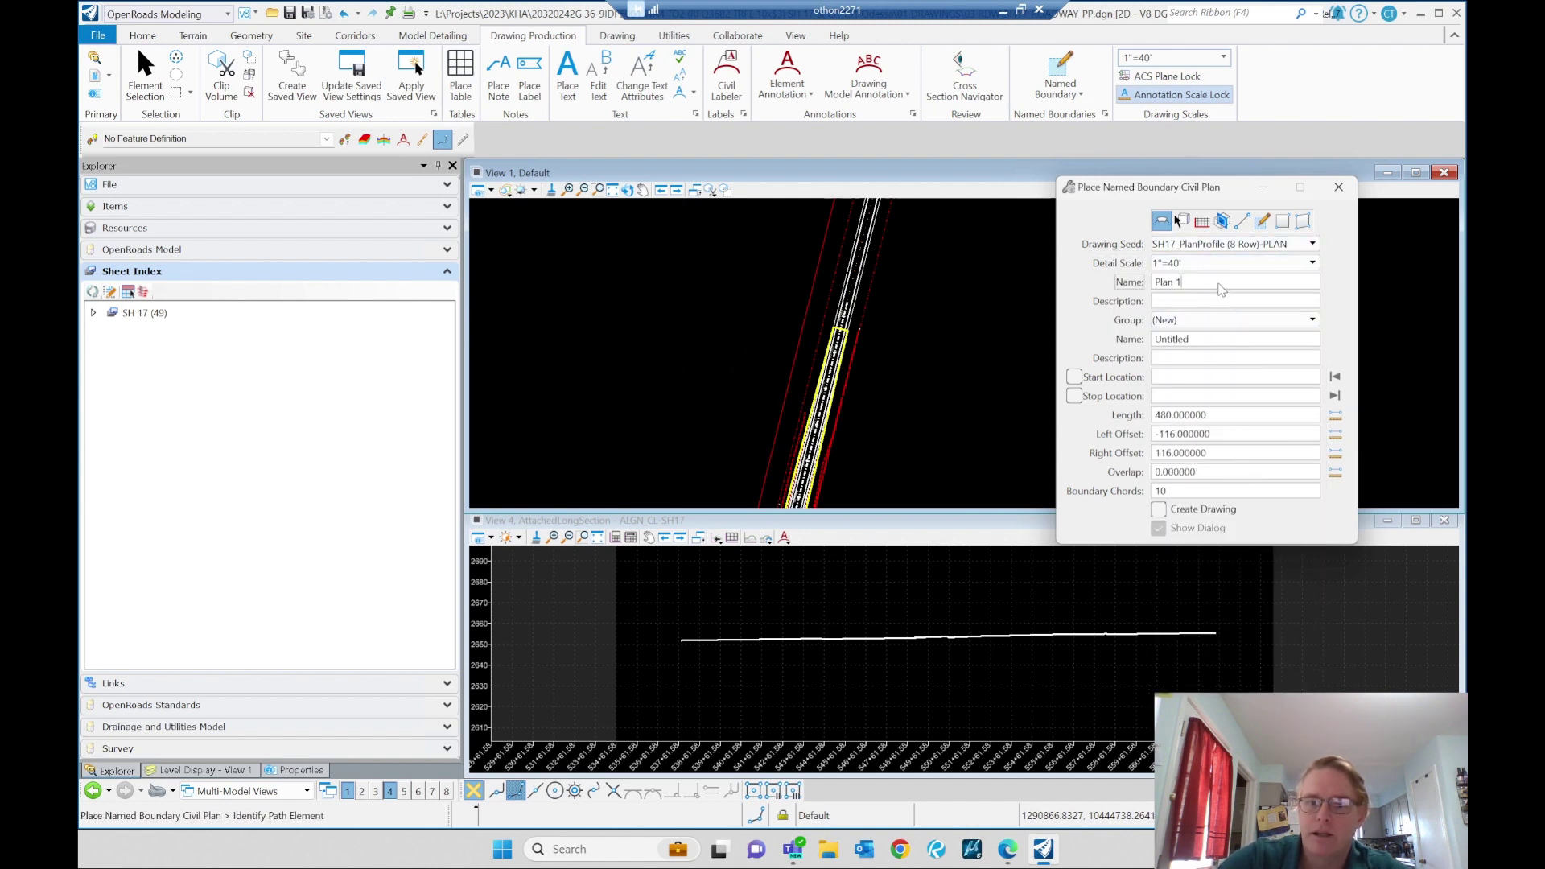
left_click_drag(1219, 288, 1102, 290)
type("P")
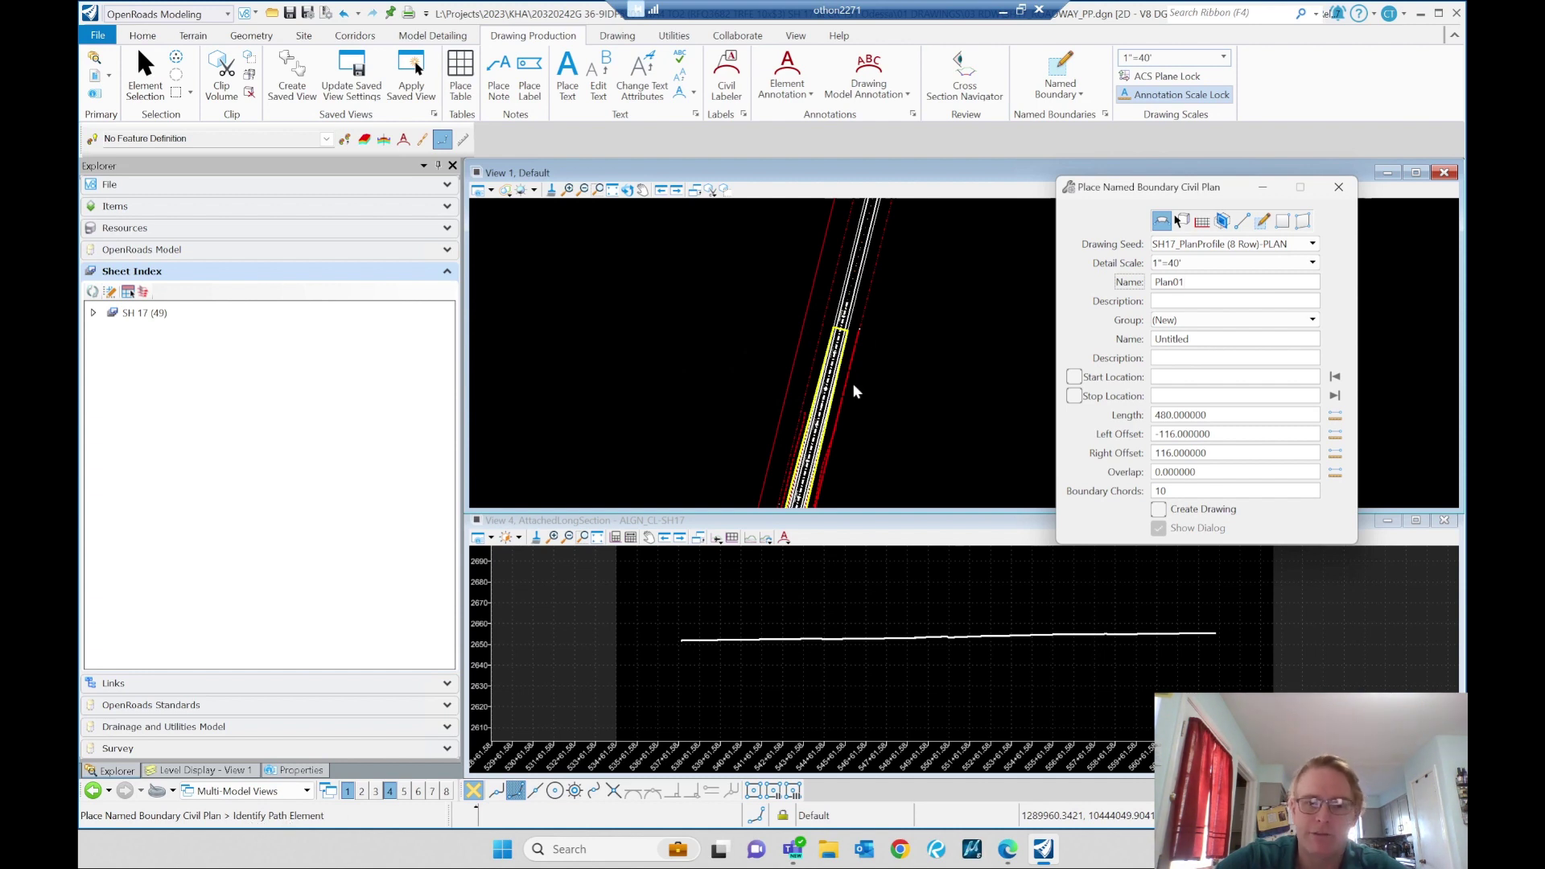
- Pick the SH17 centerline as path, then cancel and restart the civil plan boundary
scroll(857, 392, "up", 3)
left_click(875, 331)
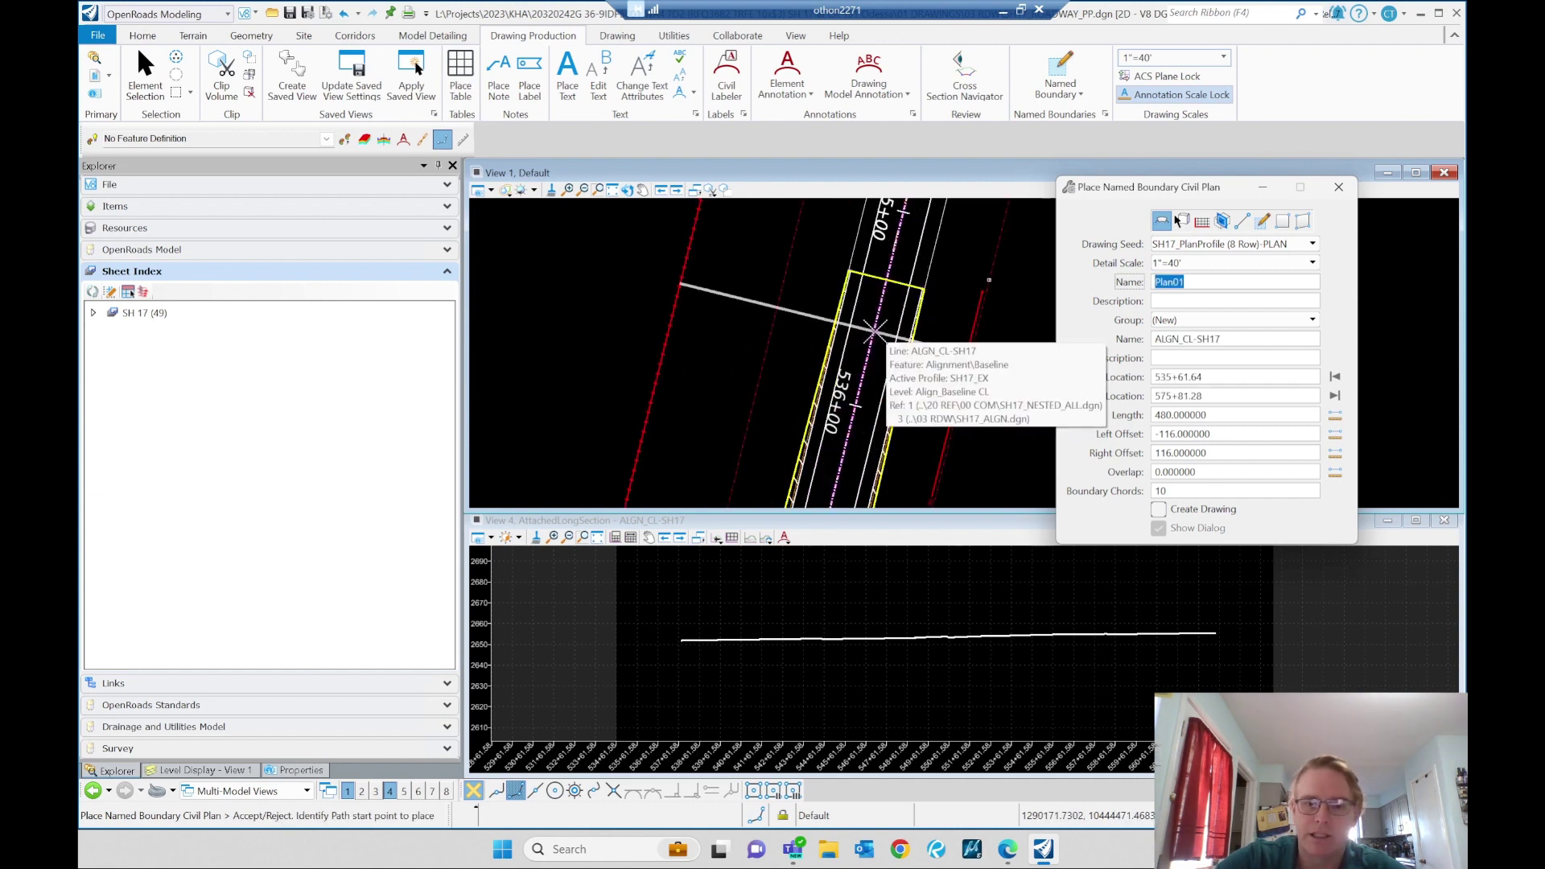
scroll(872, 325, "down", 3)
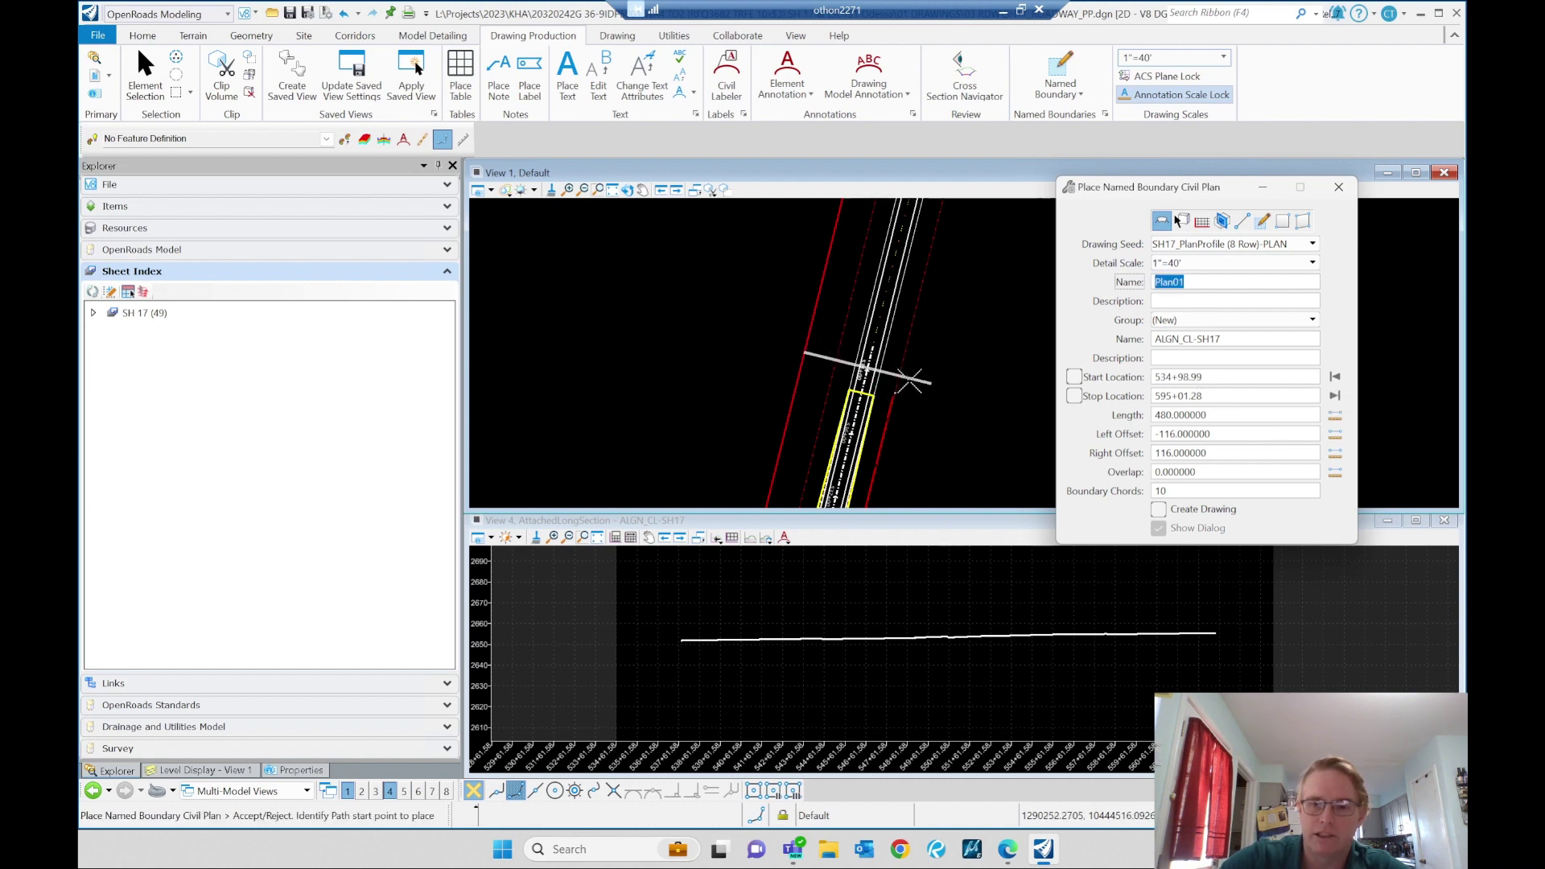
right_click(1368, 201)
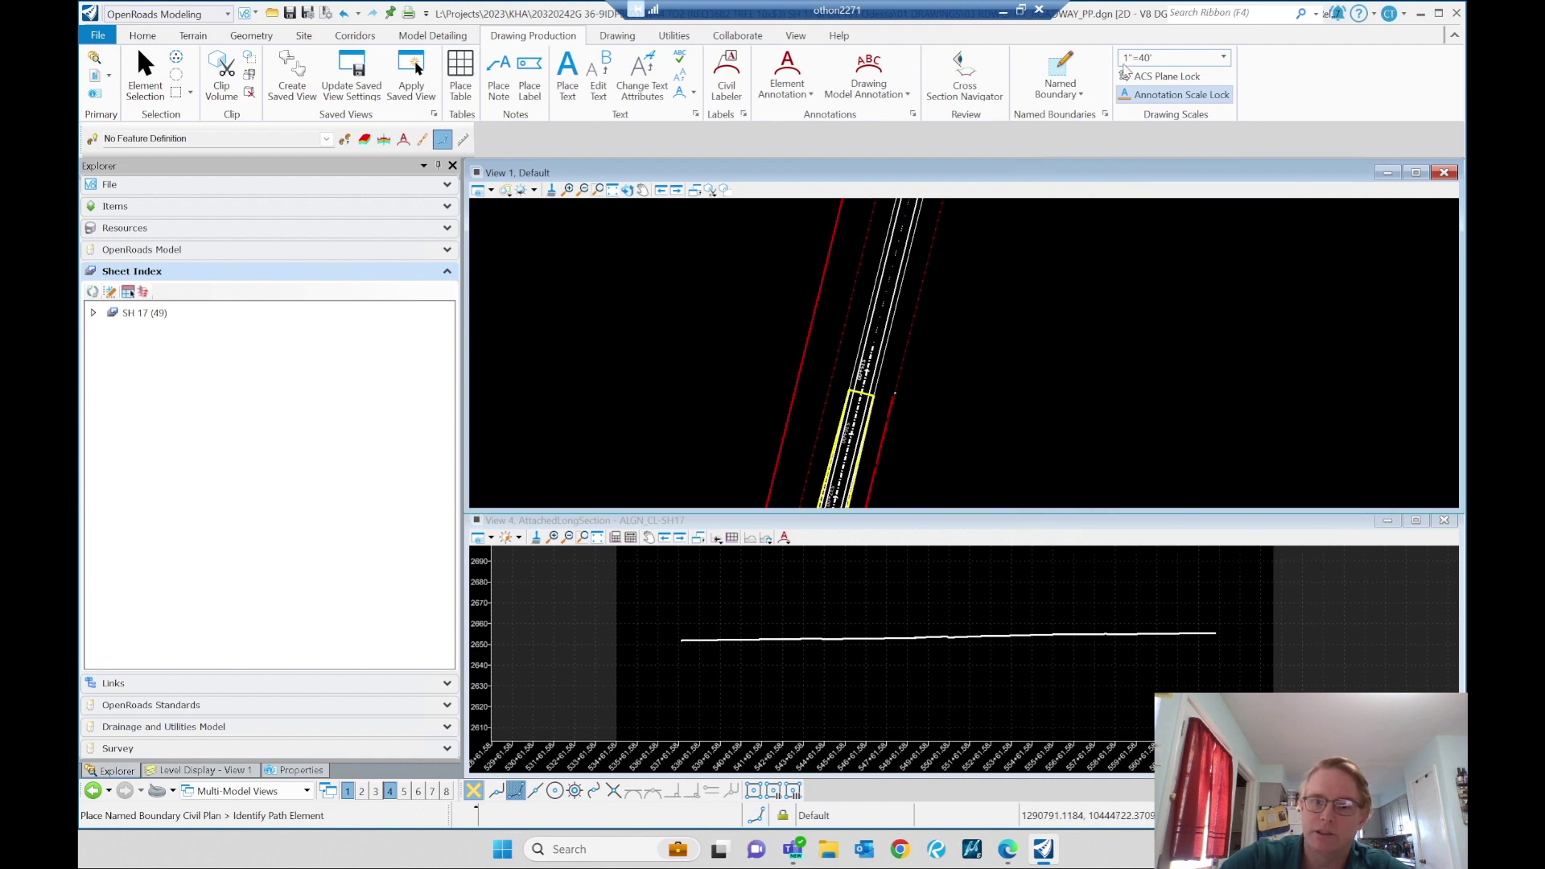
left_click(1052, 71)
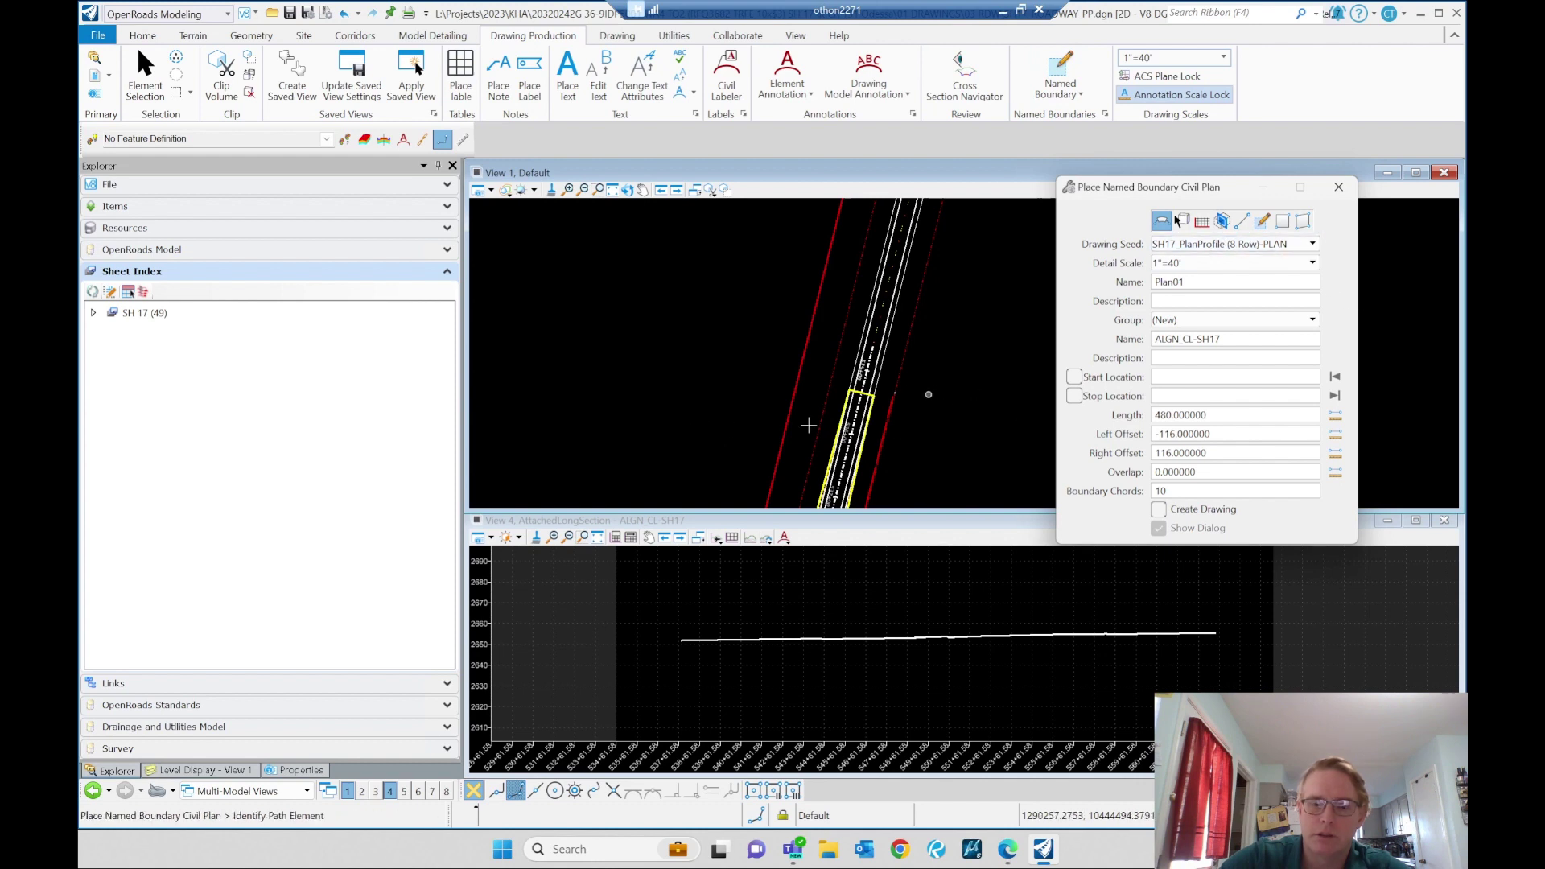
- Pick the SH17 centerline again and lock the start location at 534+00.00
scroll(808, 425, "up", 2)
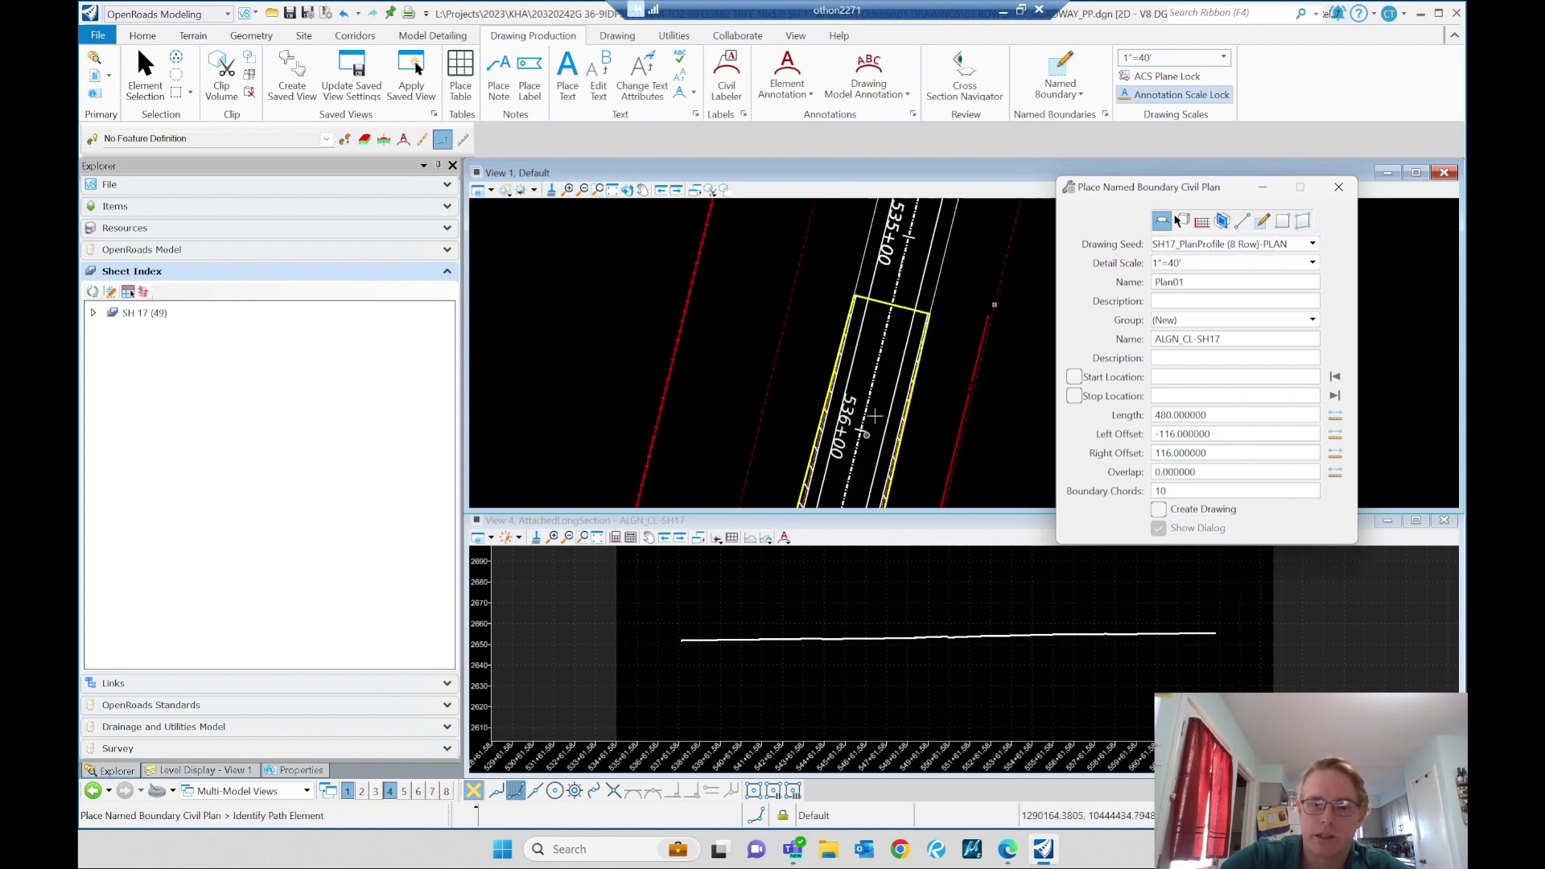
left_click(881, 352)
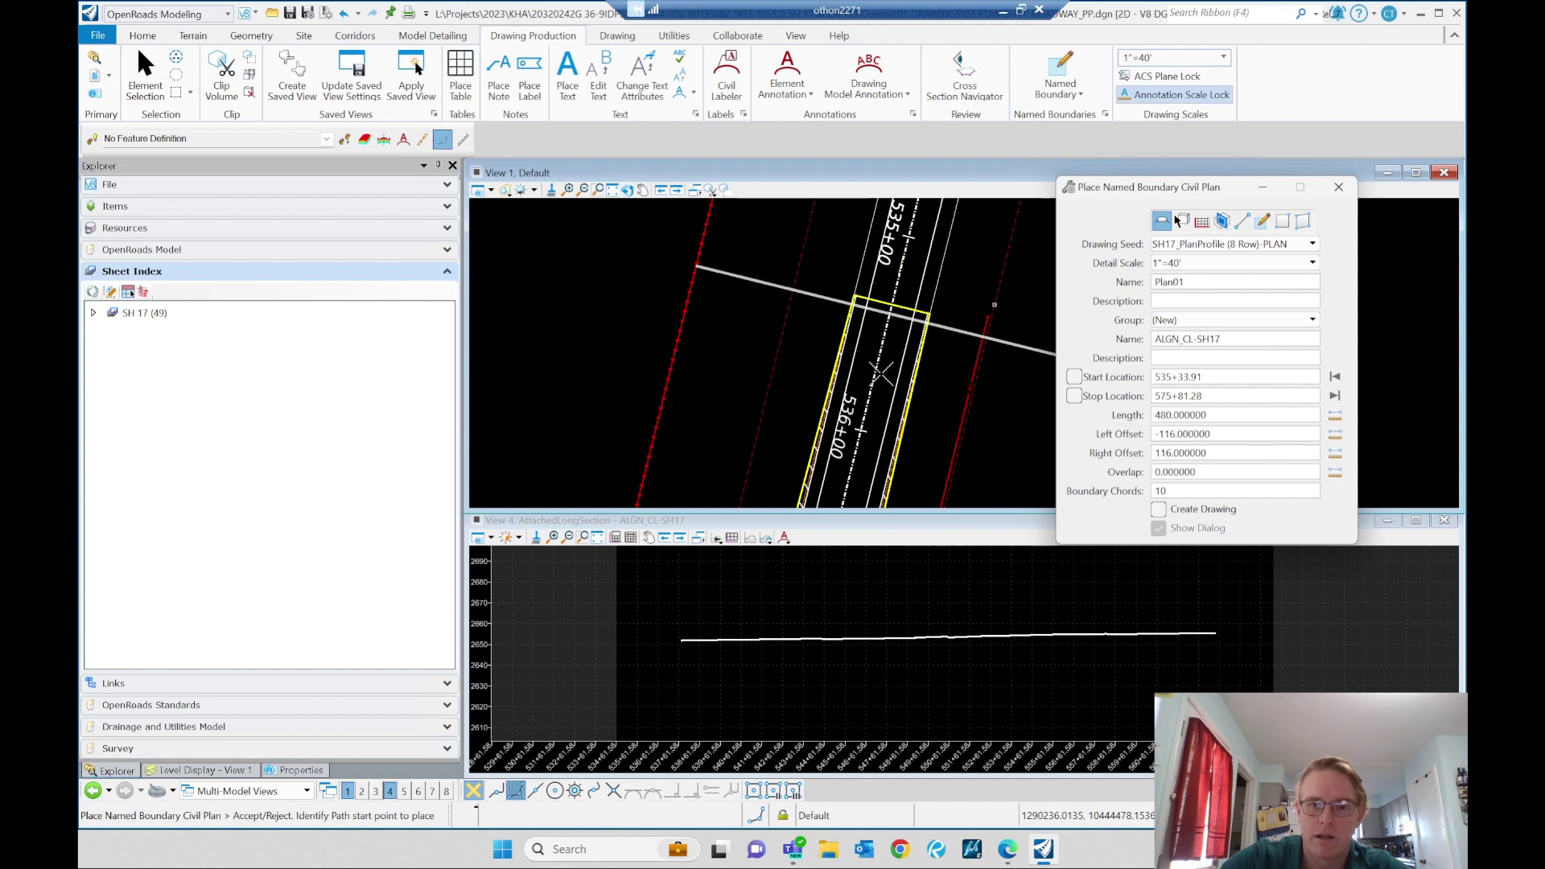
scroll(989, 303, "down", 2)
scroll(881, 349, "up", 2)
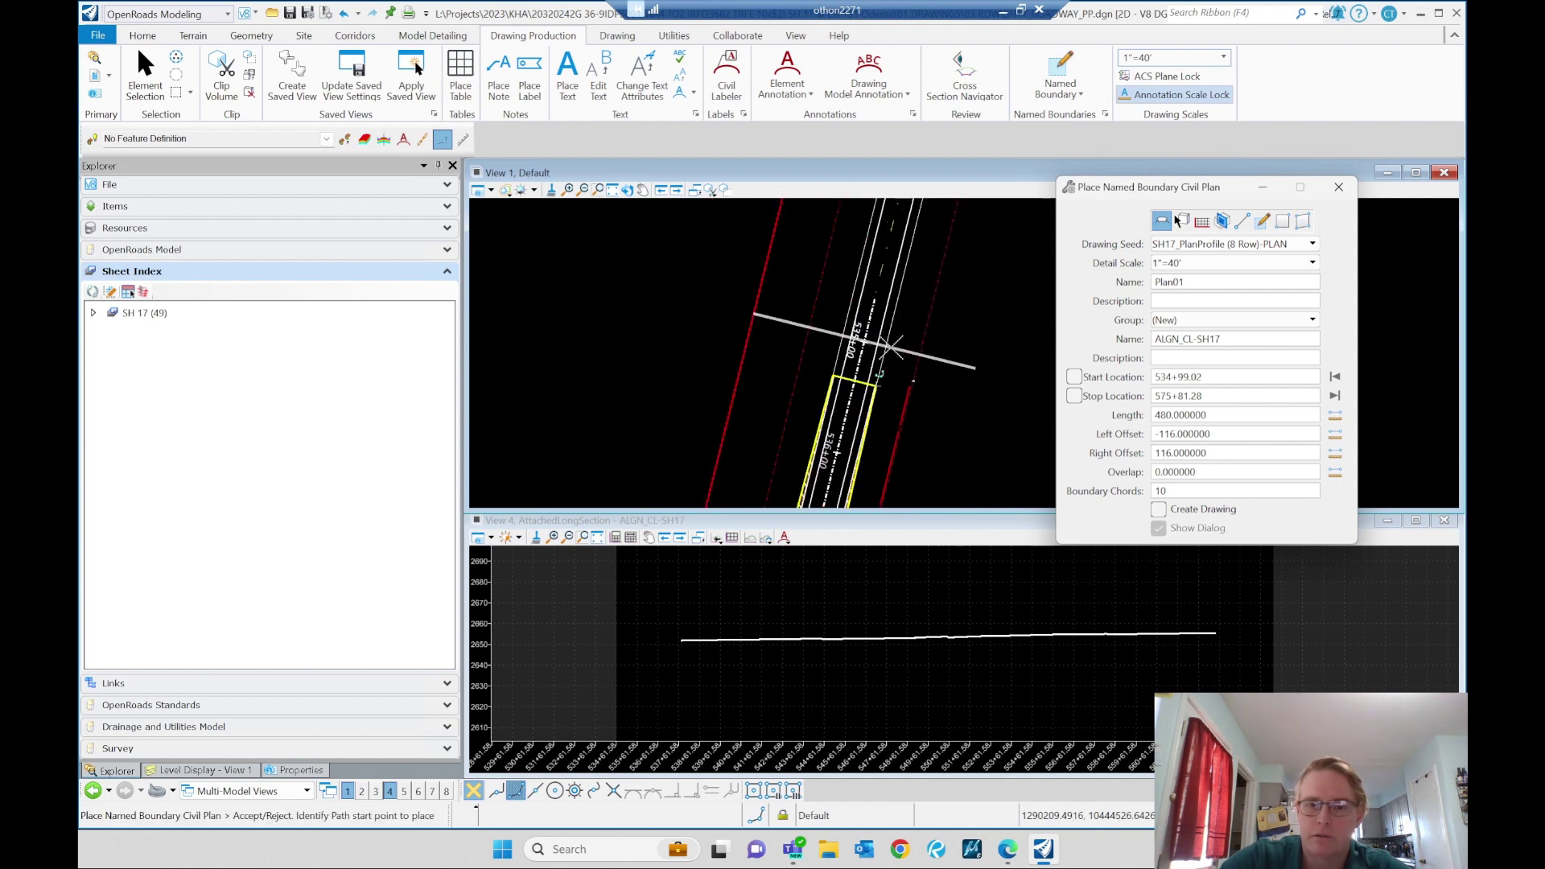
left_click_drag(1204, 376, 1154, 376)
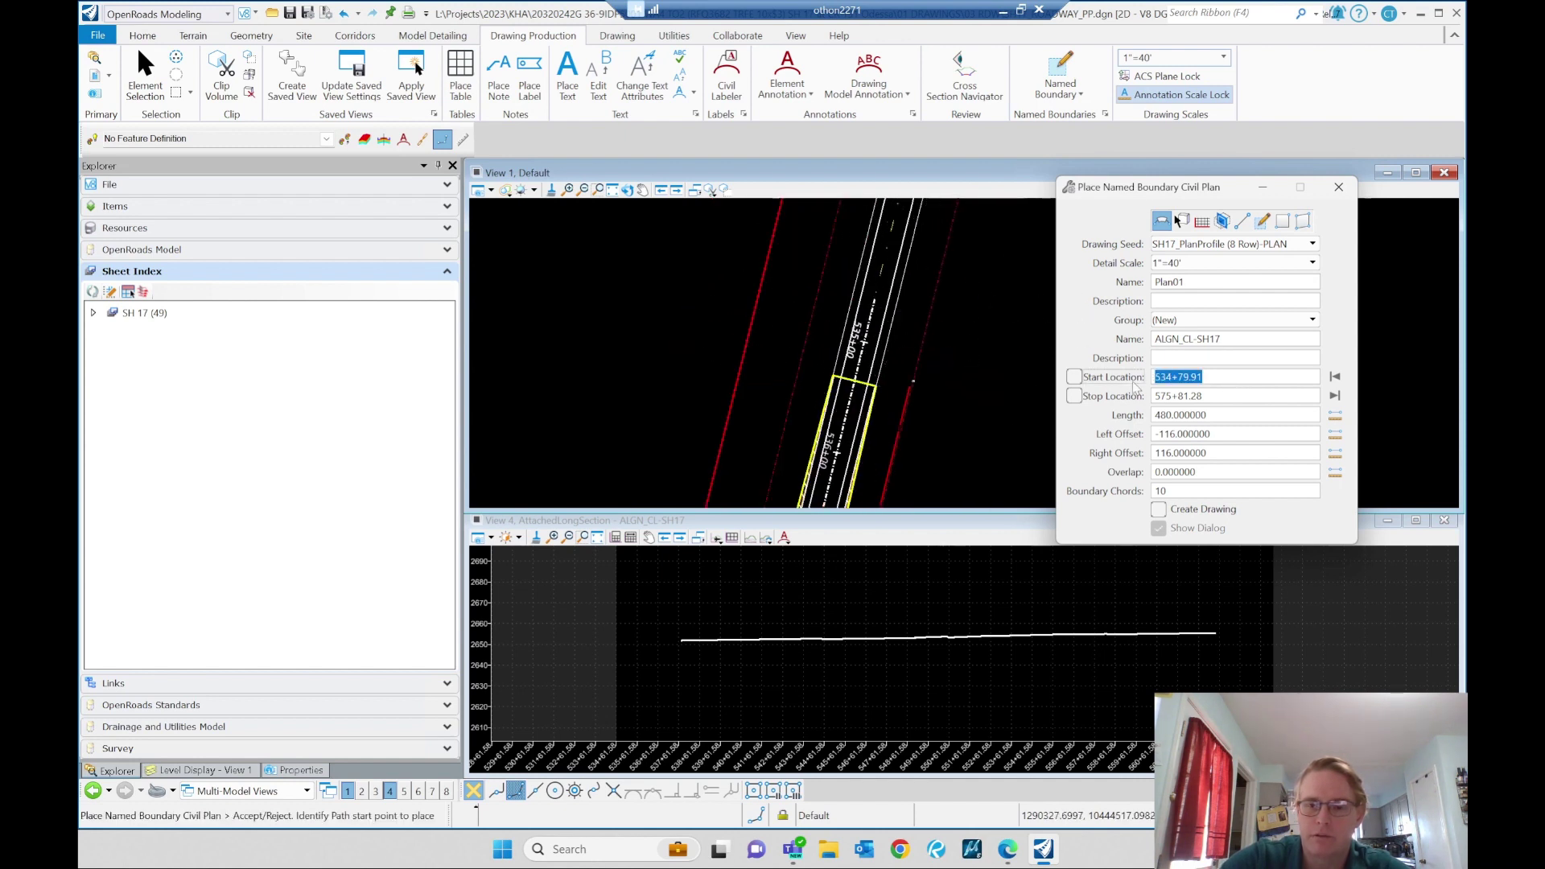
type("534+0")
left_click(1133, 383)
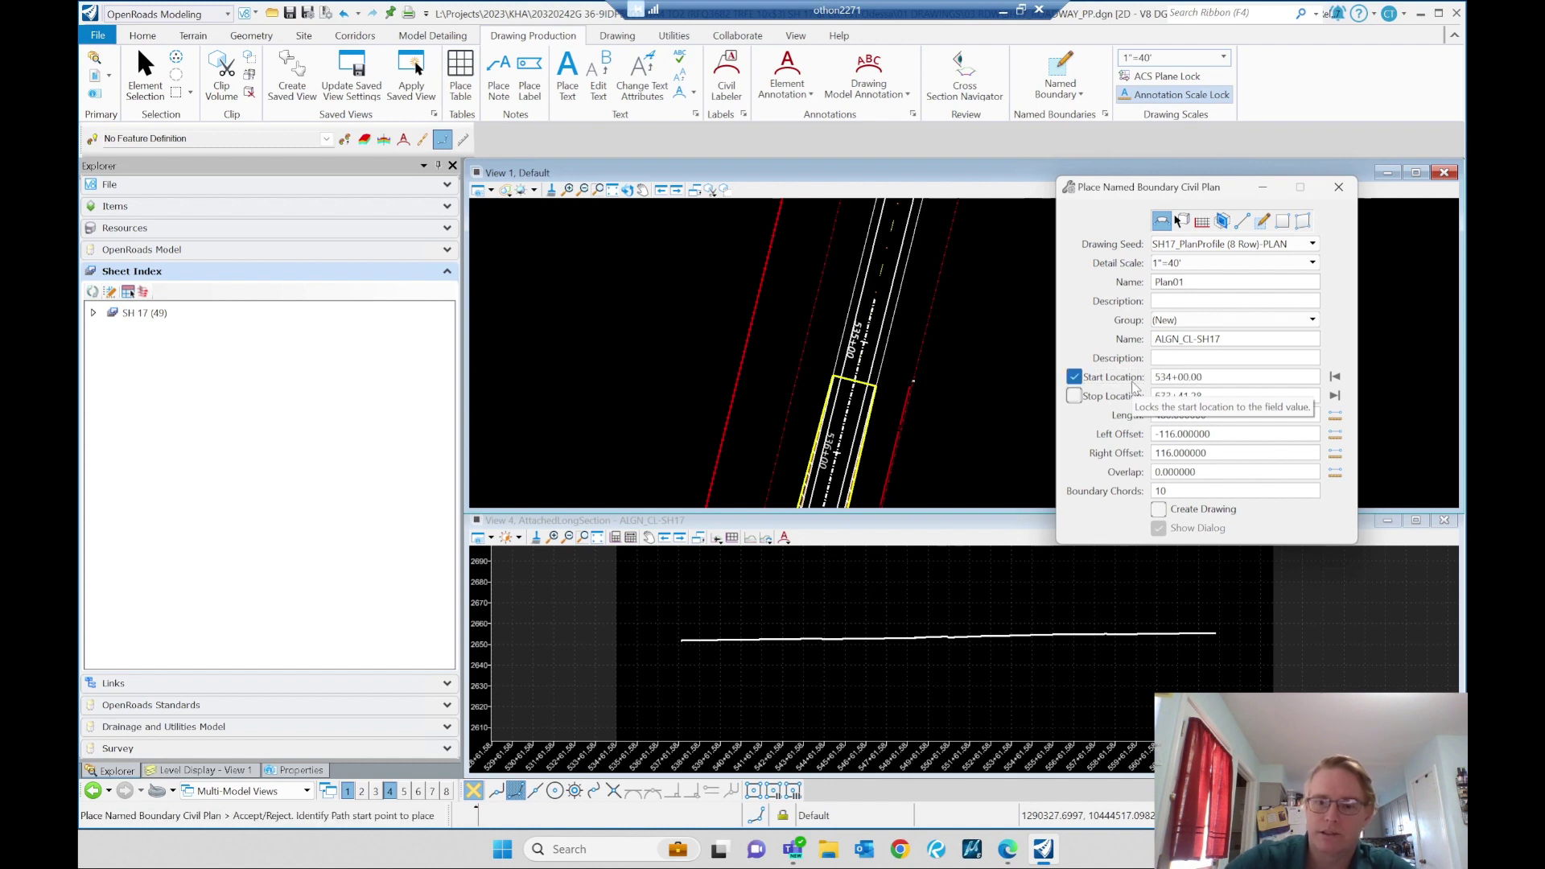
scroll(977, 326, "down", 4)
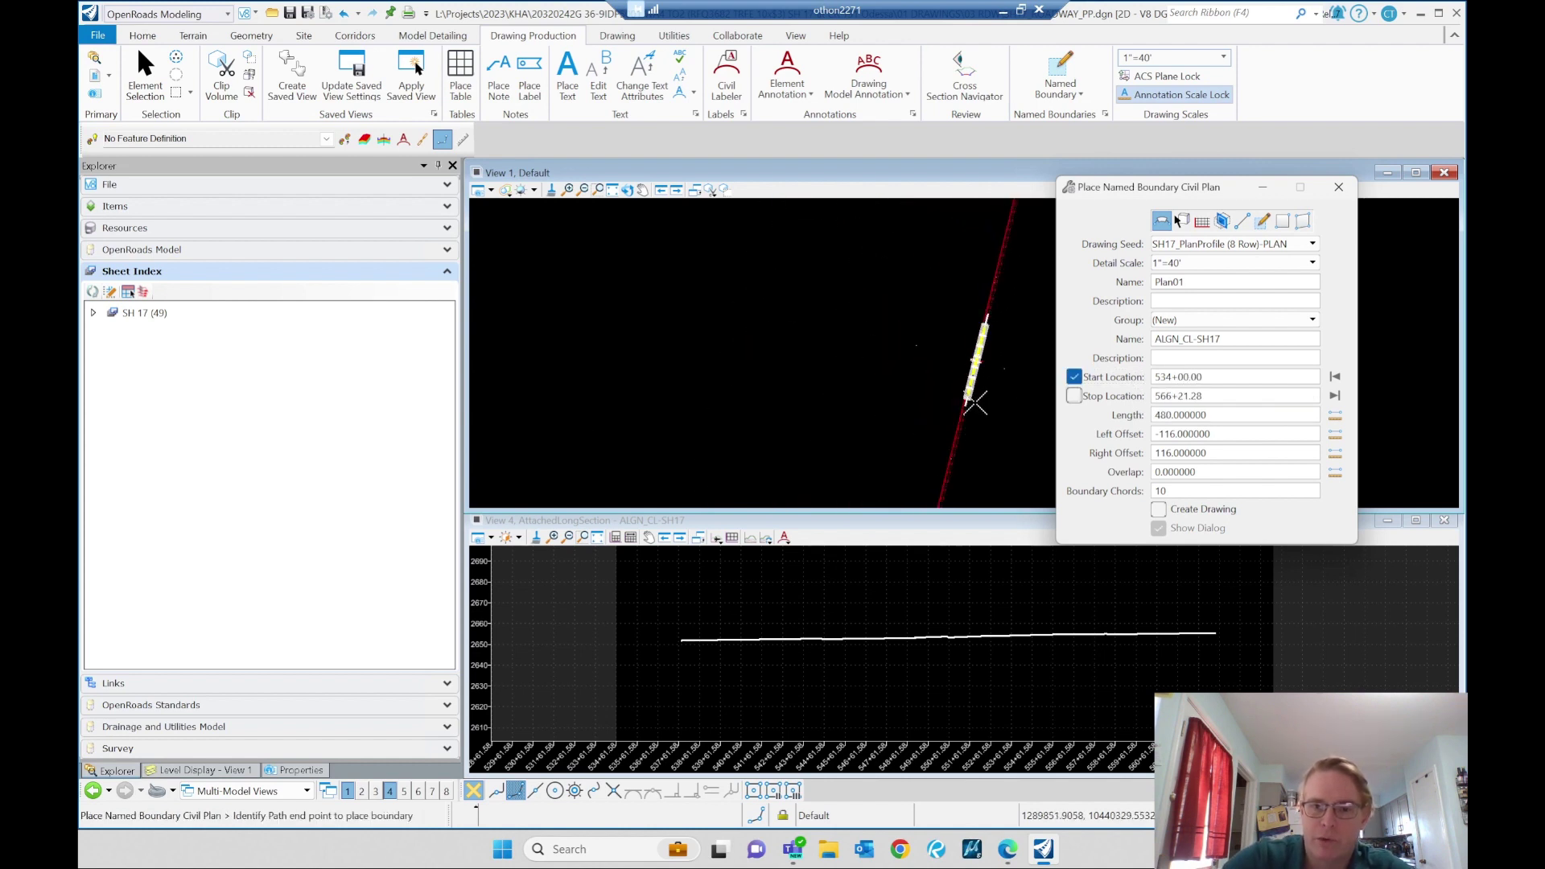
scroll(975, 389, "up", 4)
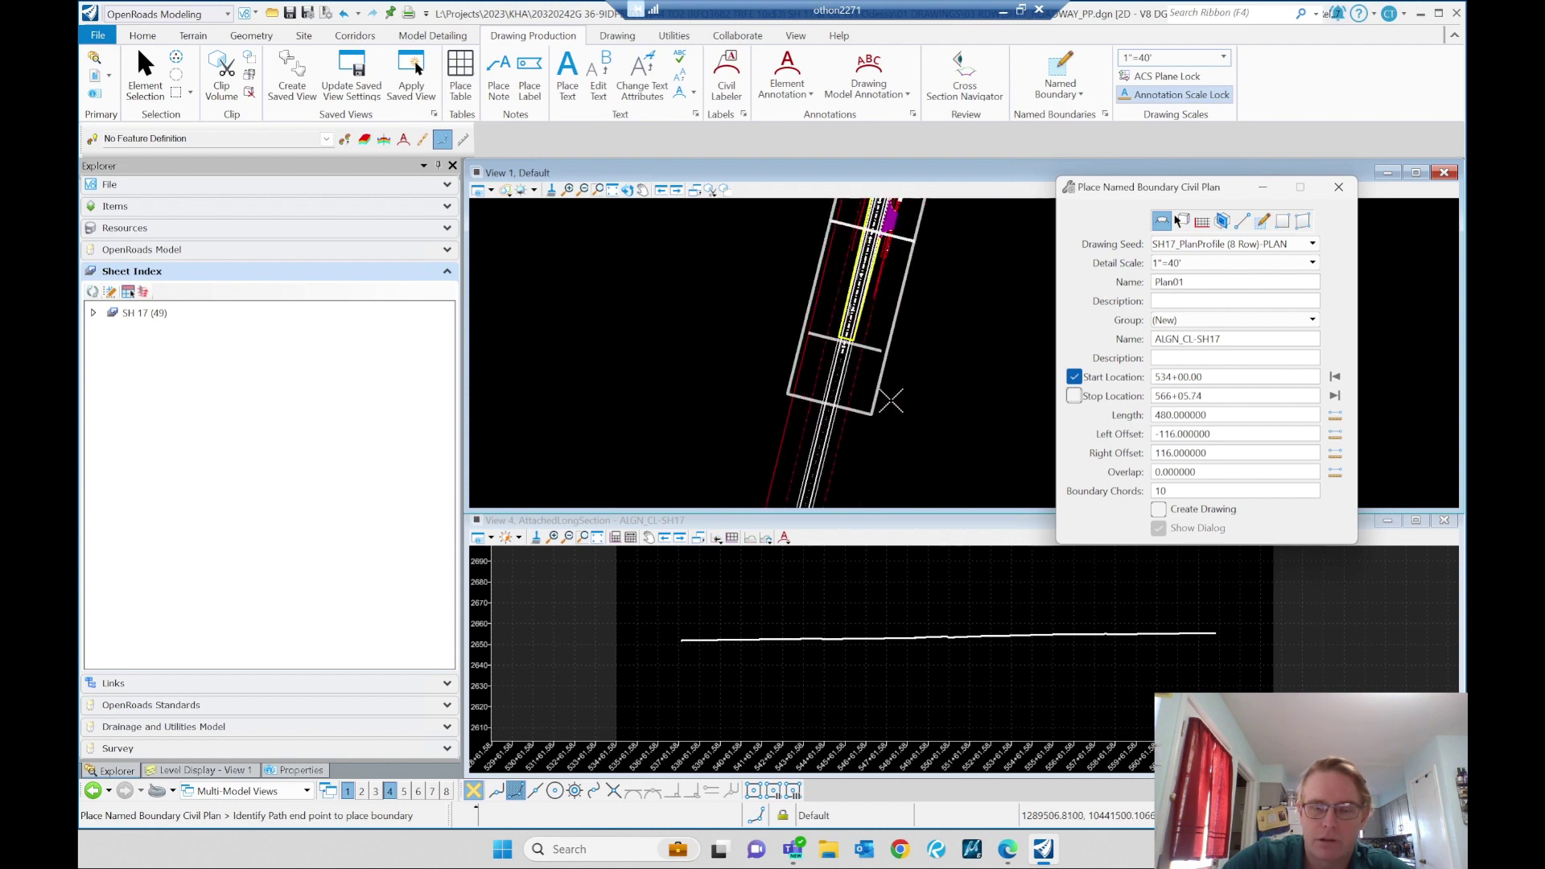
scroll(883, 378, "down", 4)
scroll(838, 458, "up", 4)
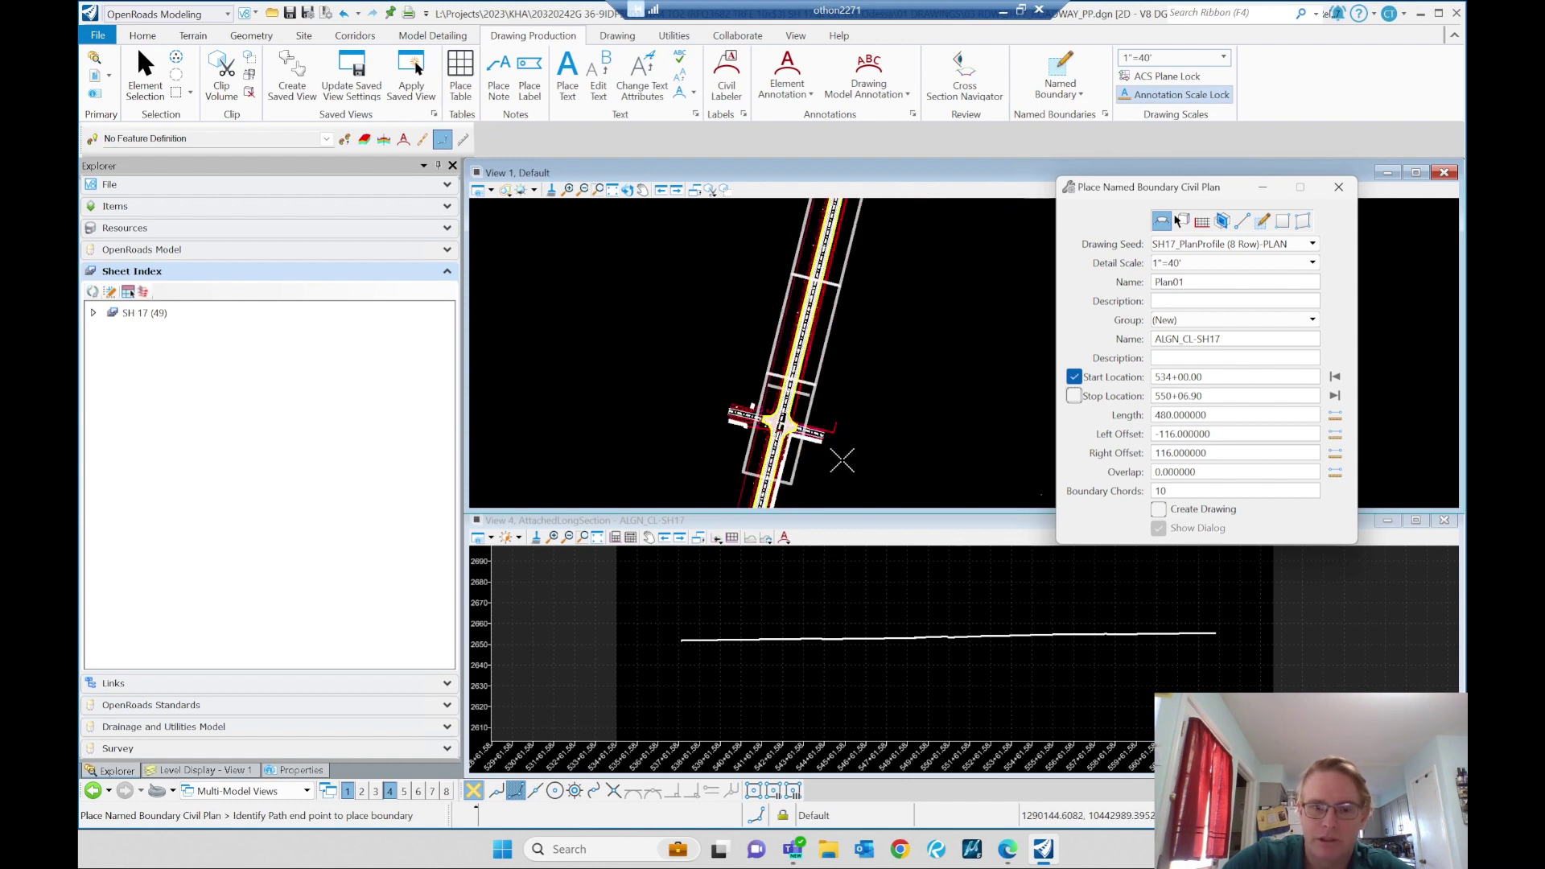
scroll(865, 410, "down", 5)
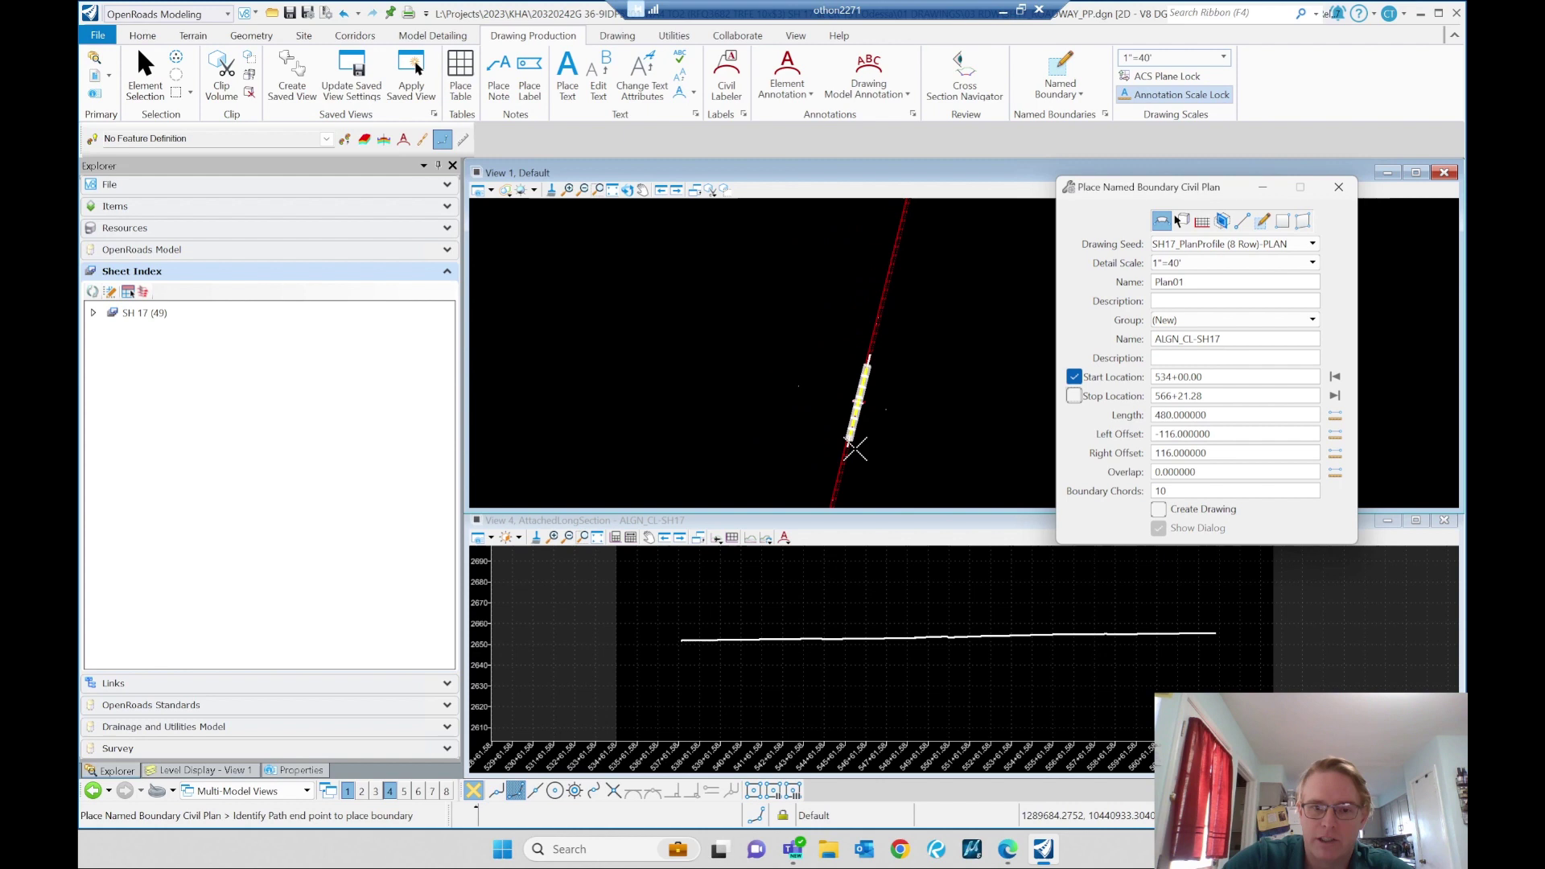
scroll(858, 445, "up", 3)
scroll(873, 429, "down", 2)
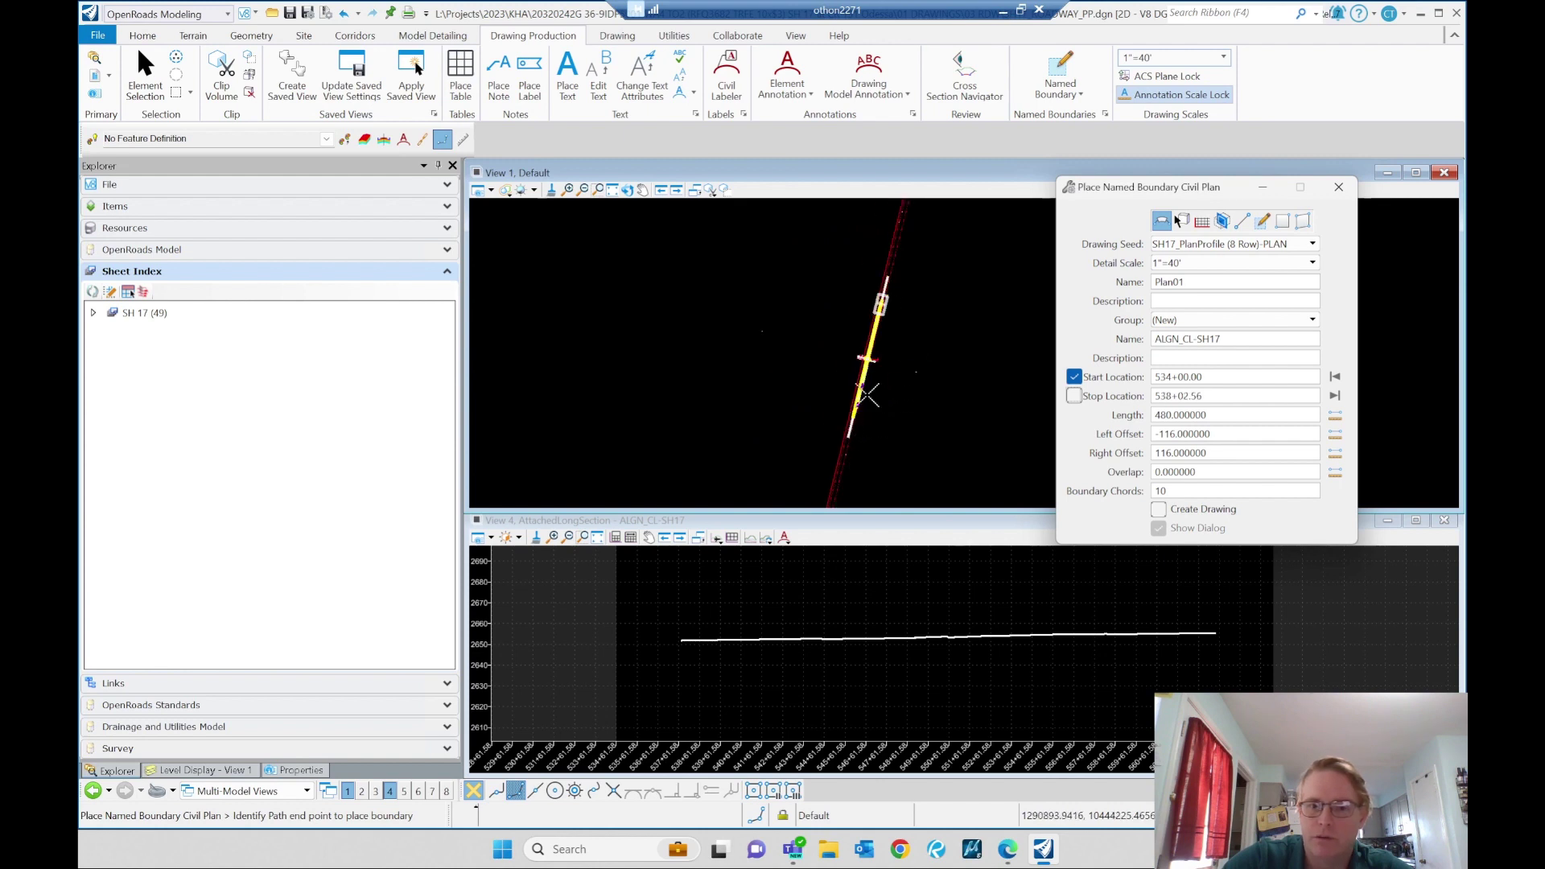
- Try trimming the ALGN_CL- prefix from the group name, then accept to create the boundaries
left_click(1236, 339)
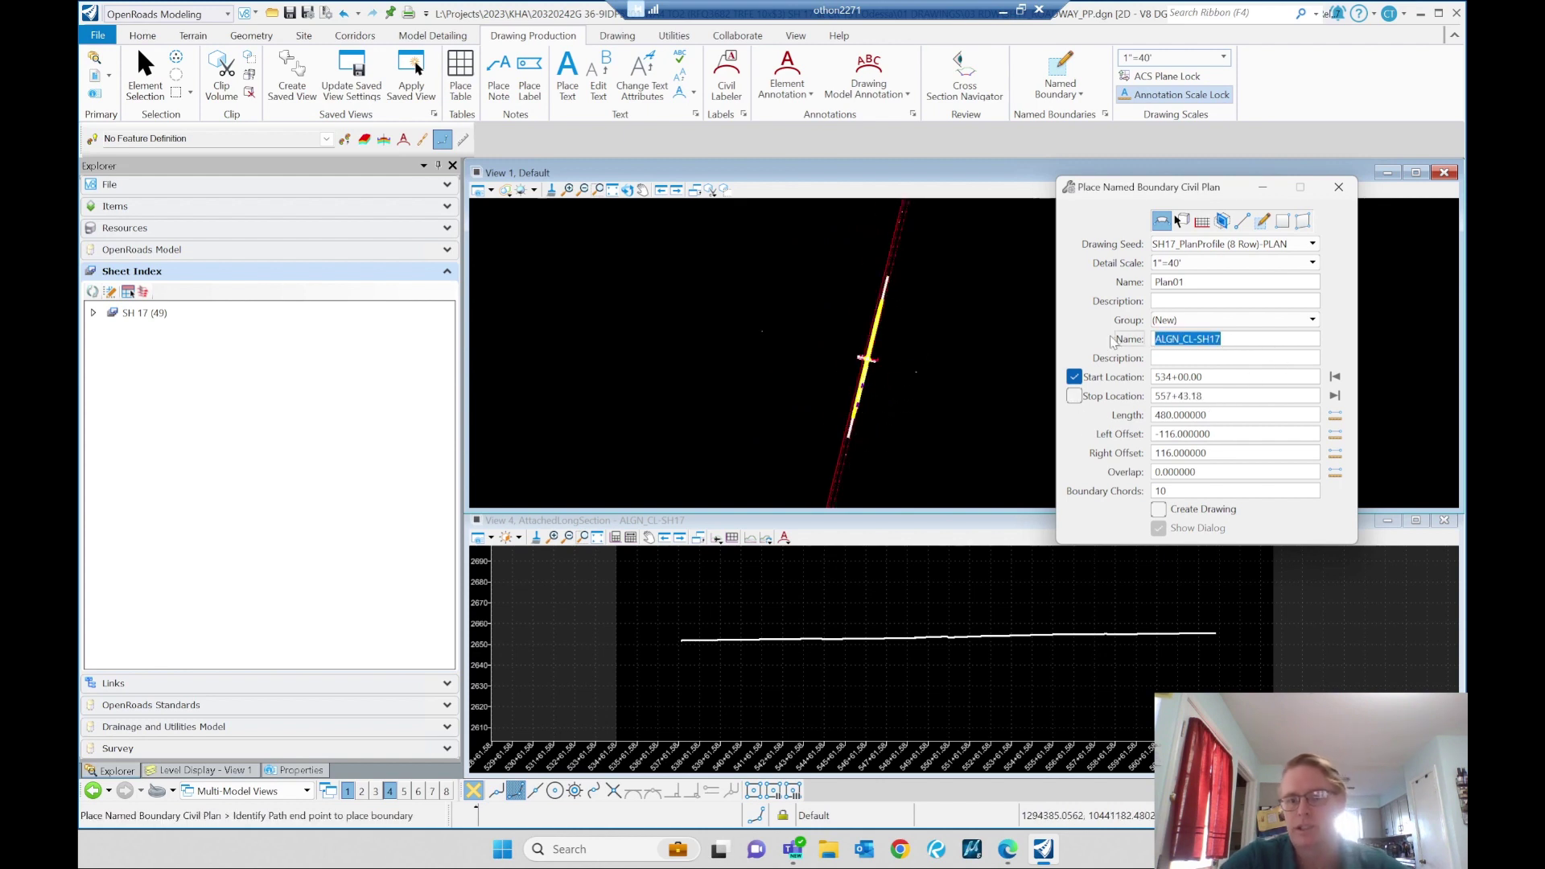
left_click(1196, 341)
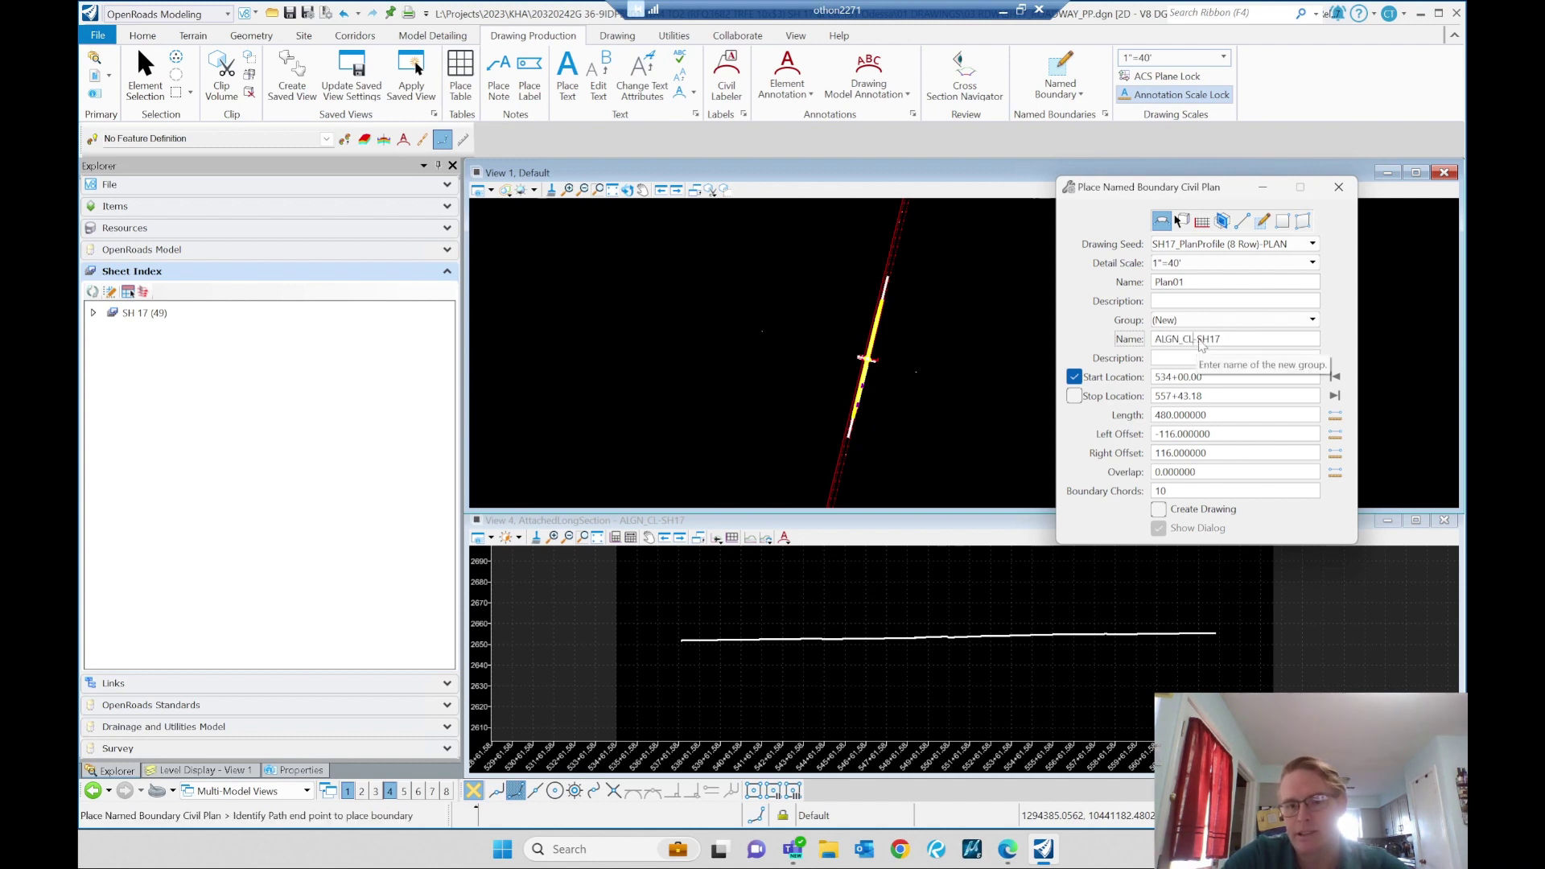
key("shift+Home")
key("BackSpace")
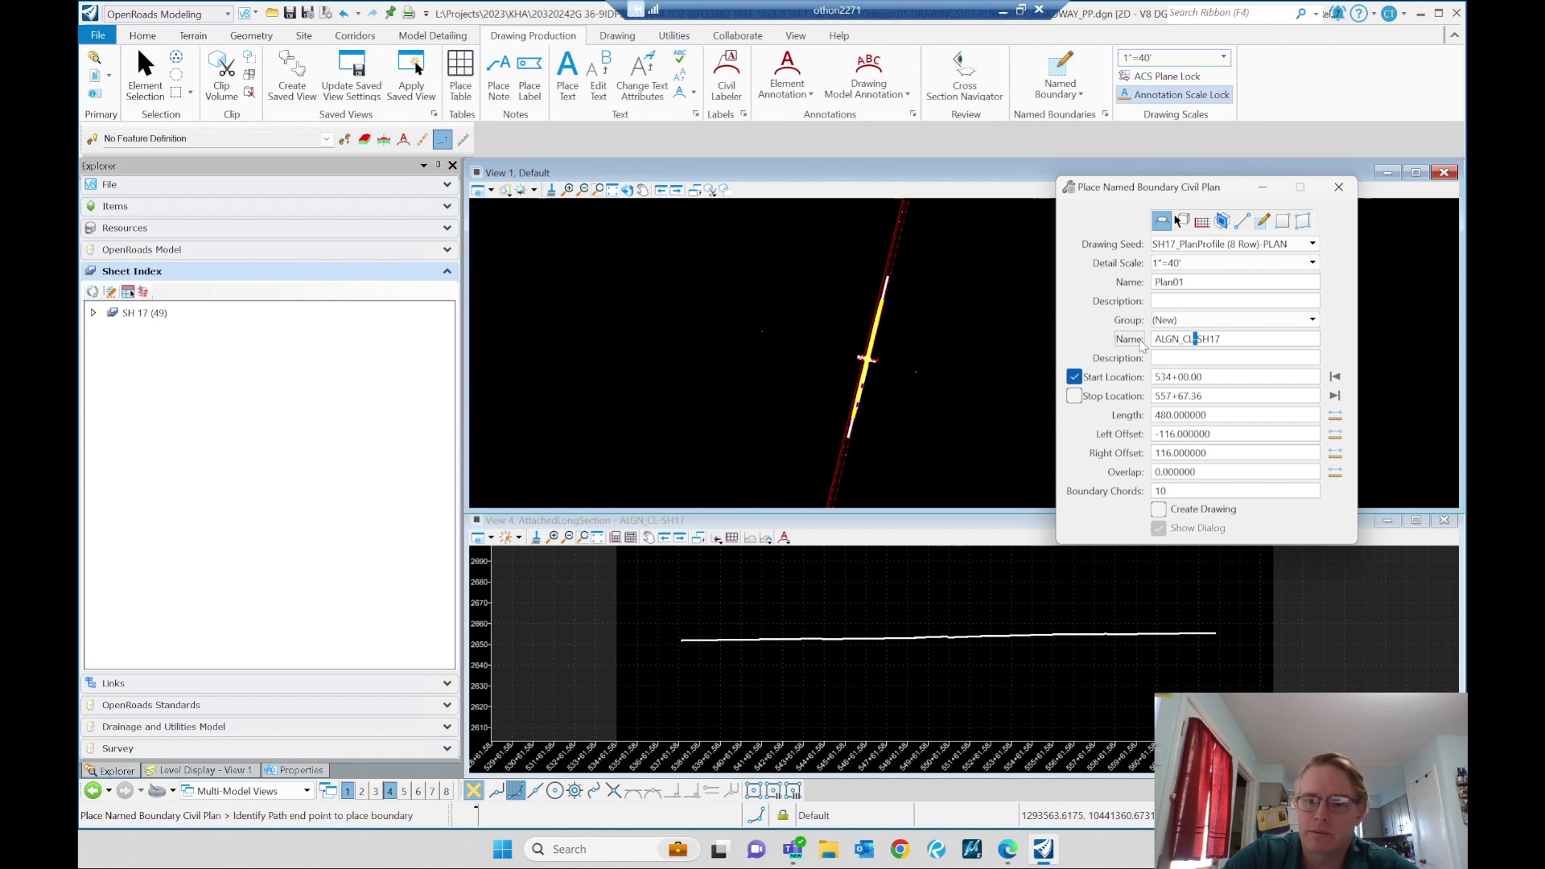
left_click_drag(1198, 338, 1083, 336)
key("BackSpace")
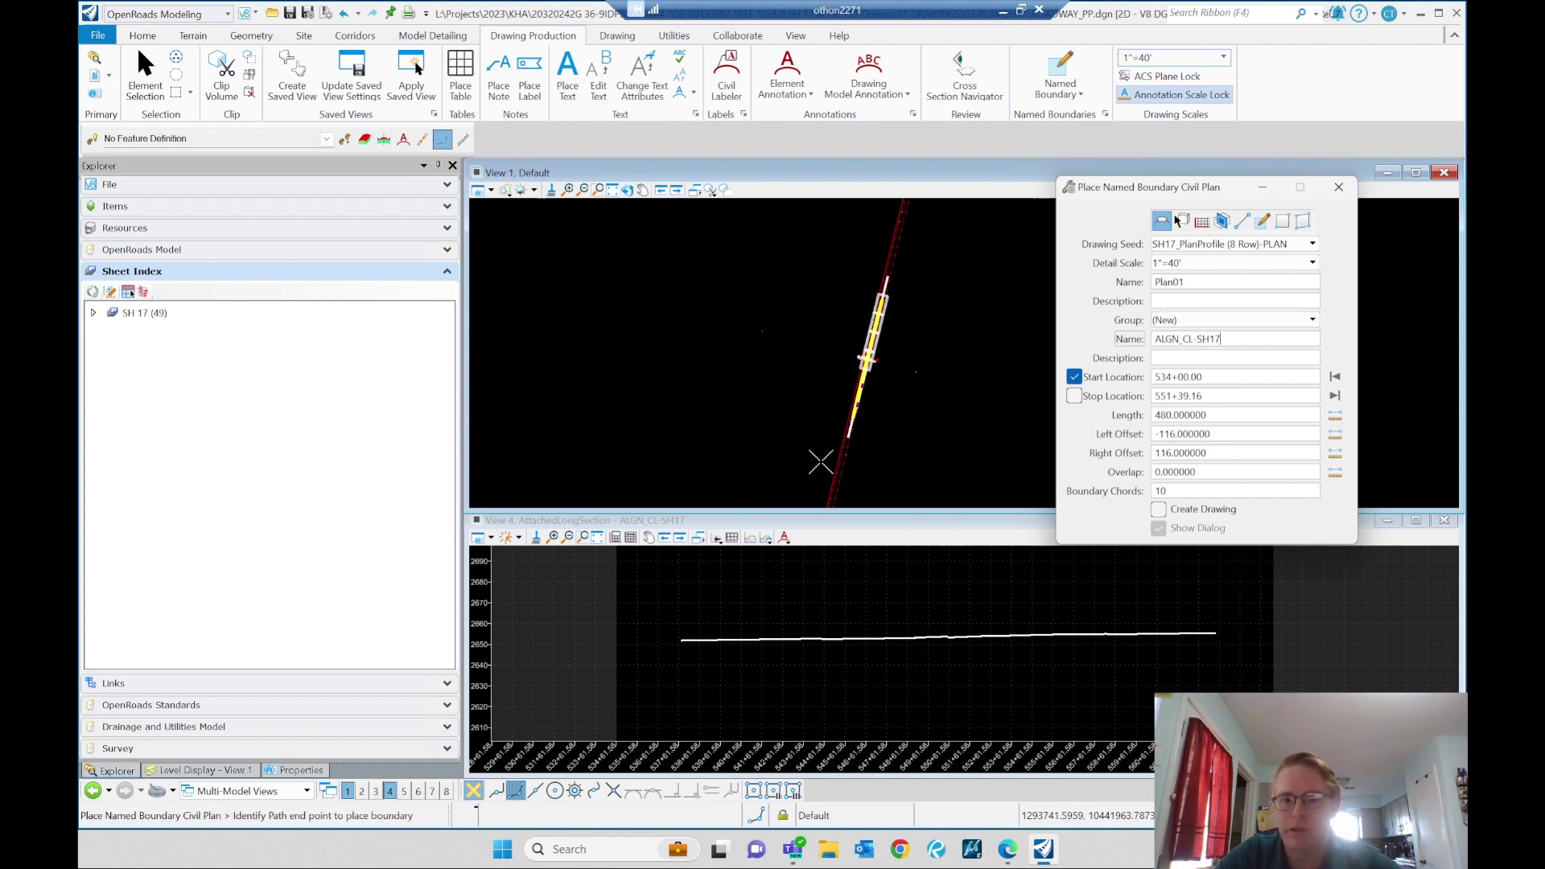
right_click(889, 441)
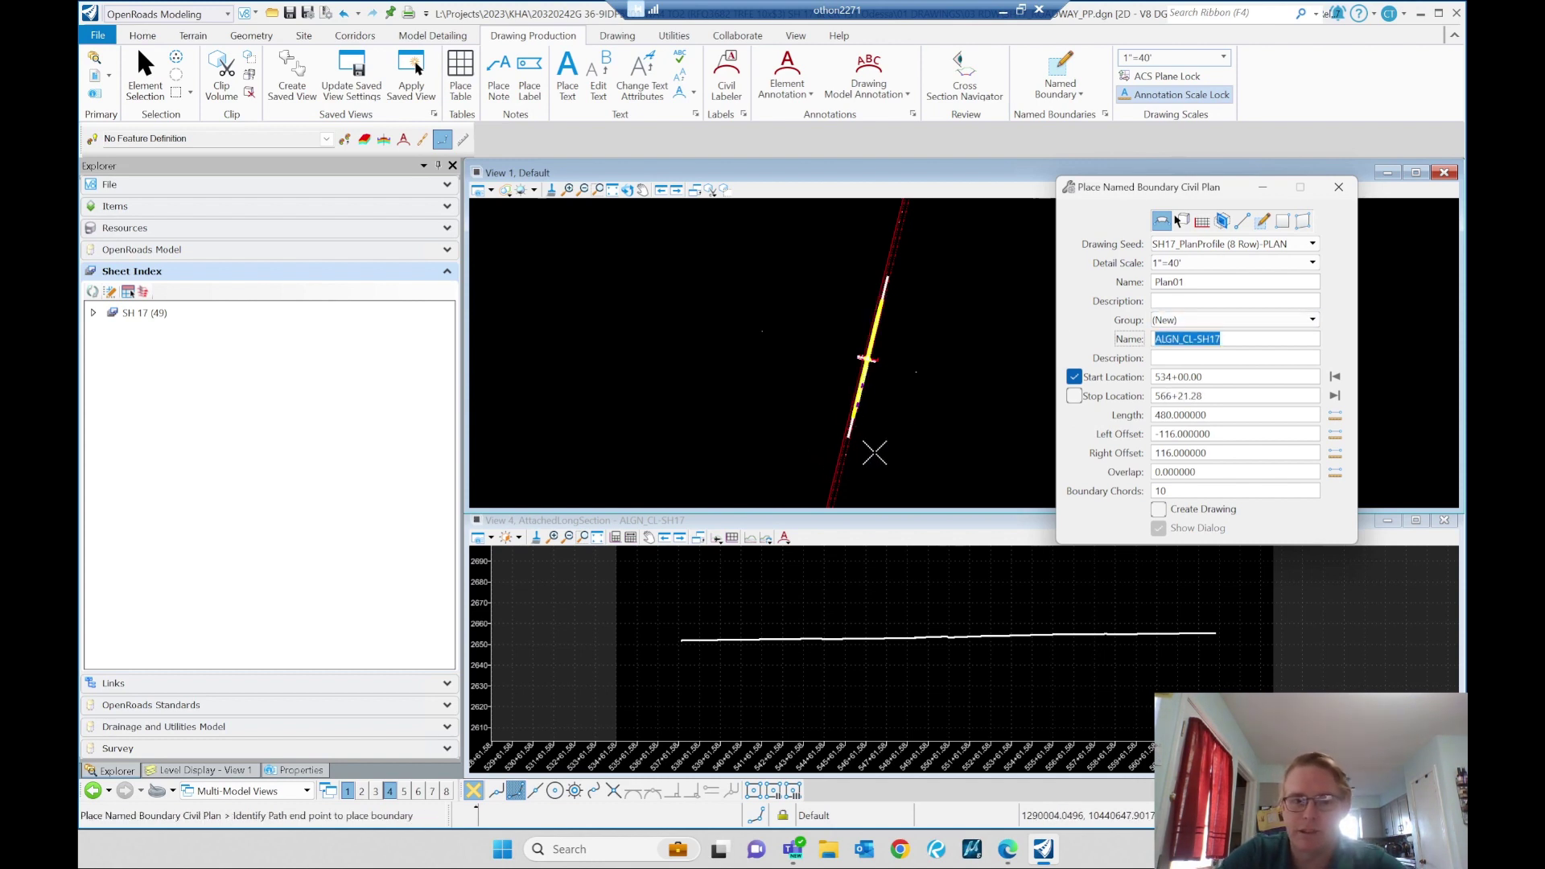
left_click(1198, 338)
left_click_drag(1198, 338, 1172, 339)
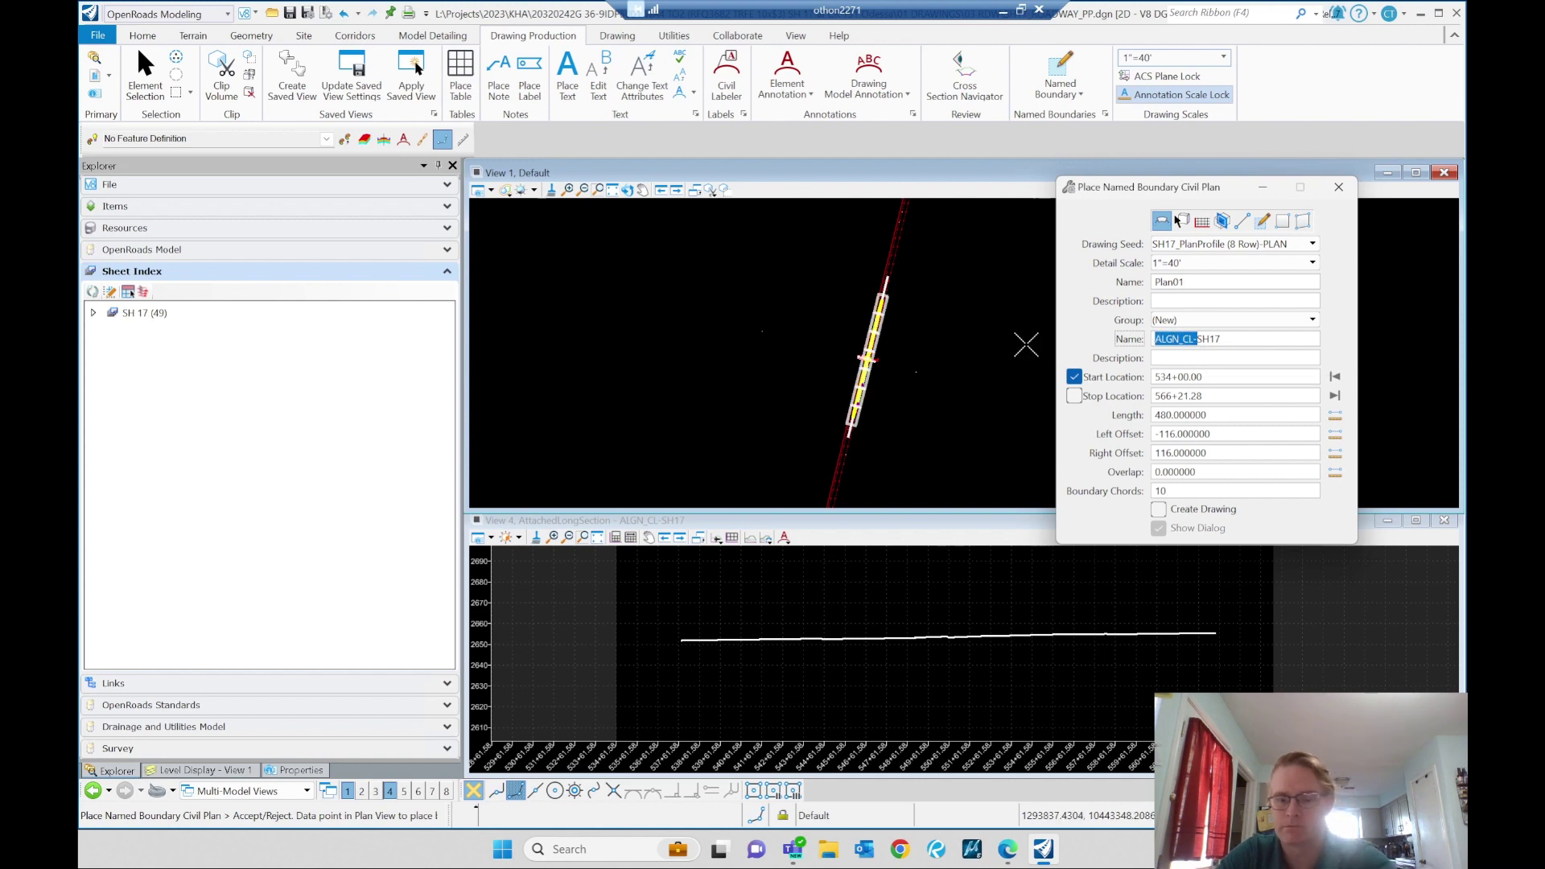
left_click(903, 432)
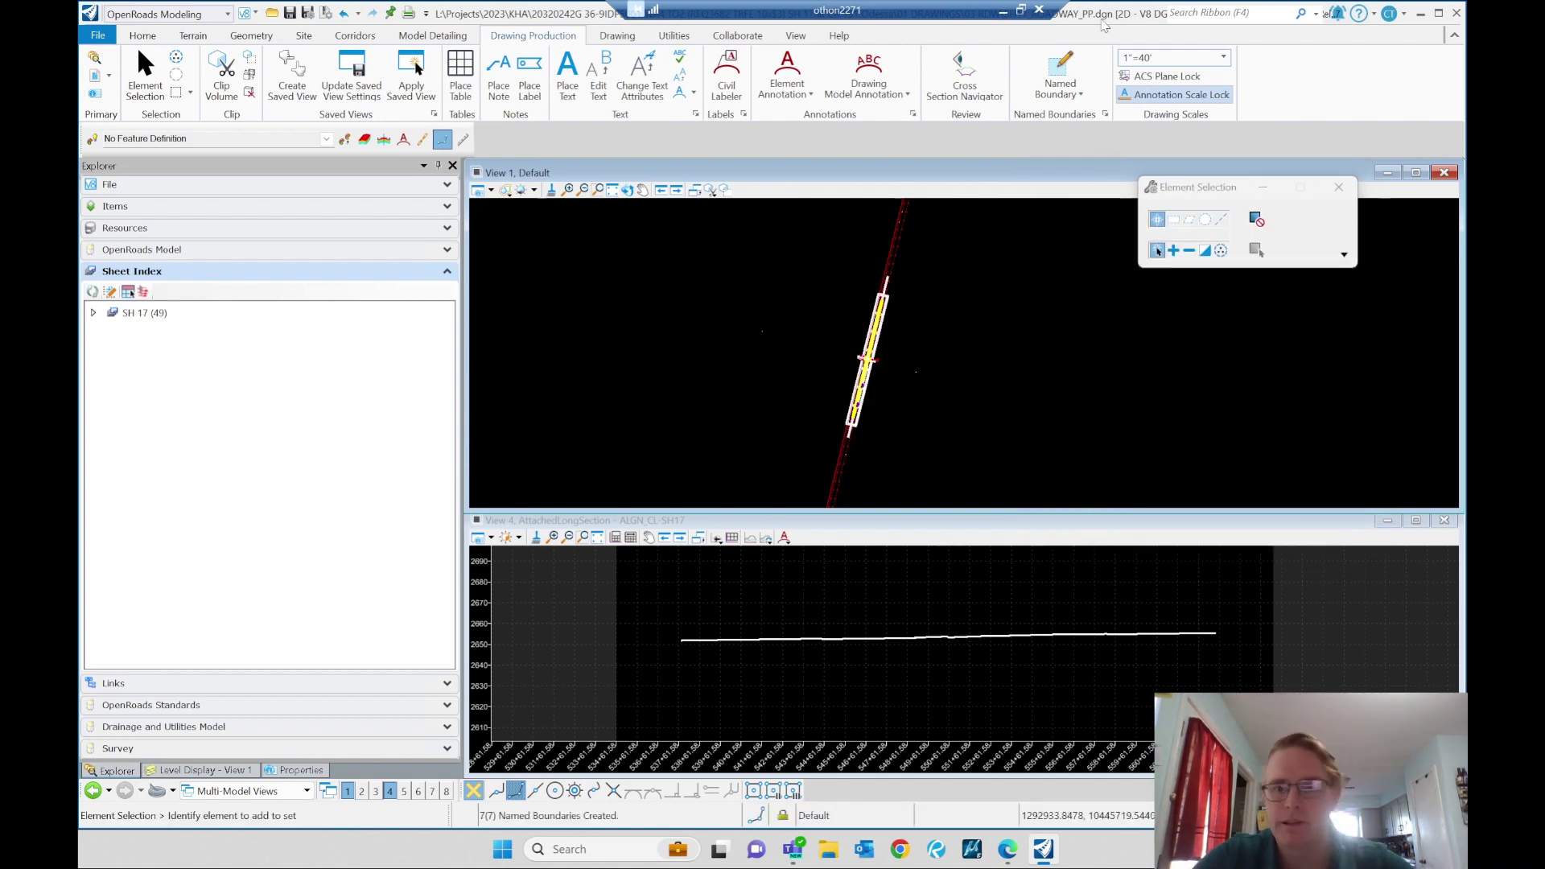
- Open the Named Boundaries list and select the ALGN_CL-SH17 plan group
left_click(1064, 71)
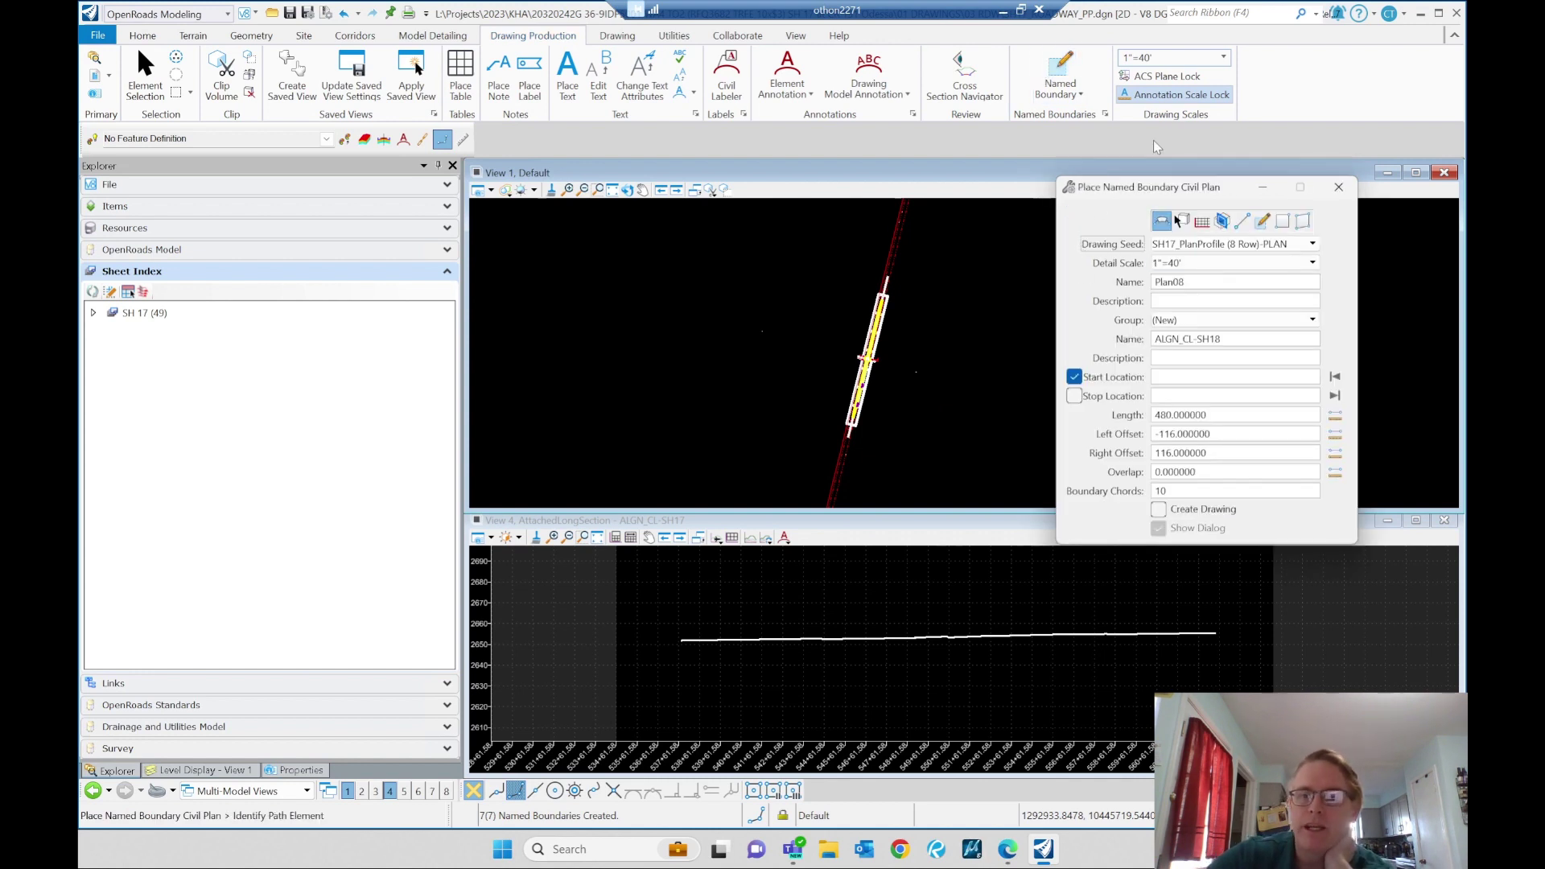
left_click(1105, 115)
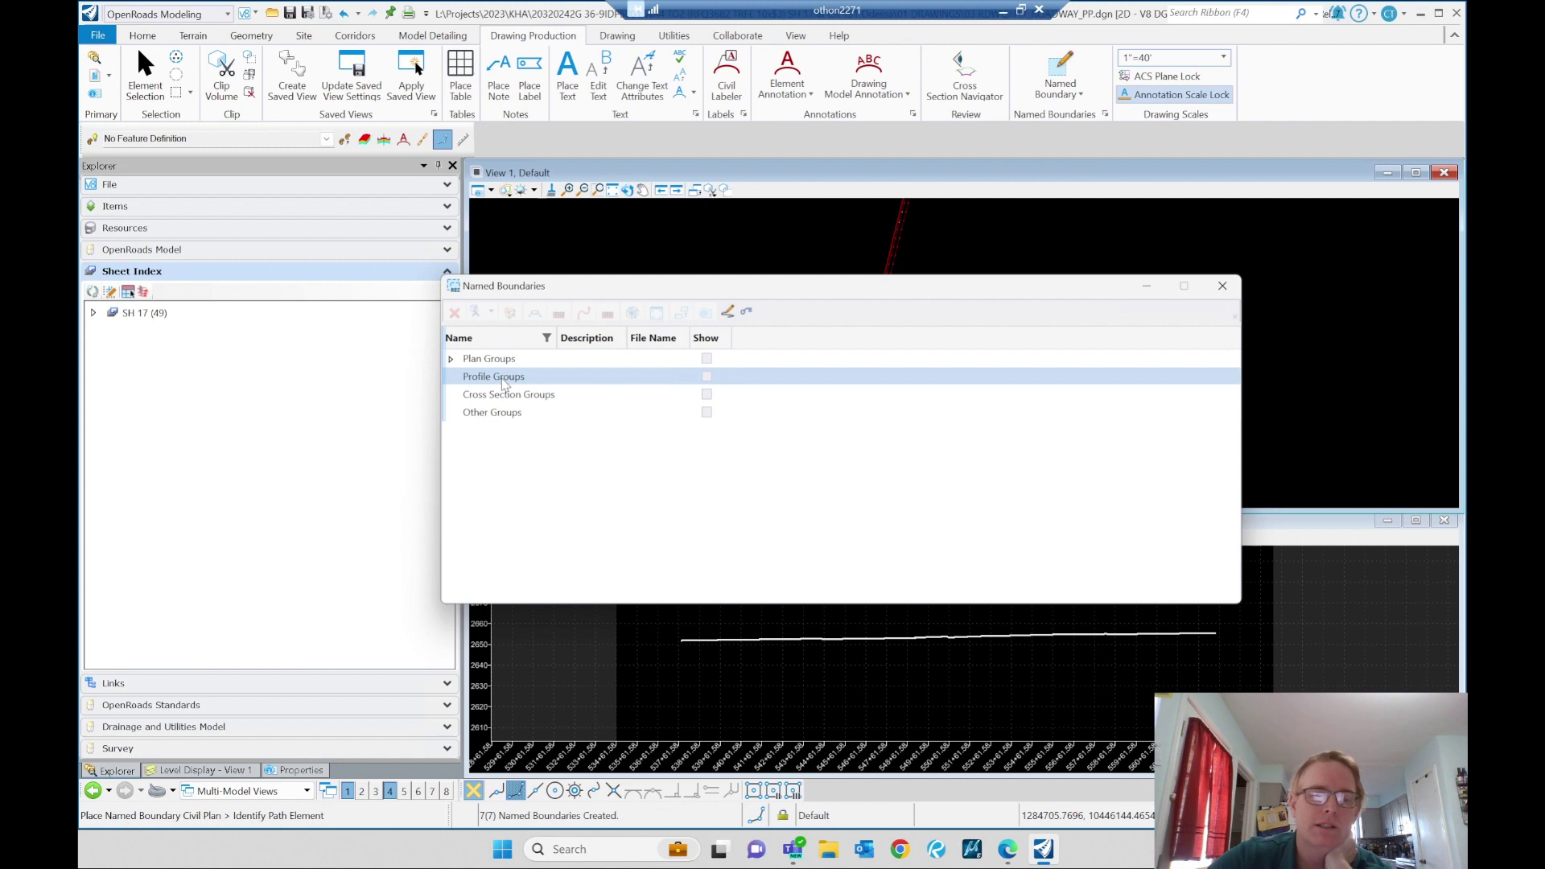
left_click(450, 360)
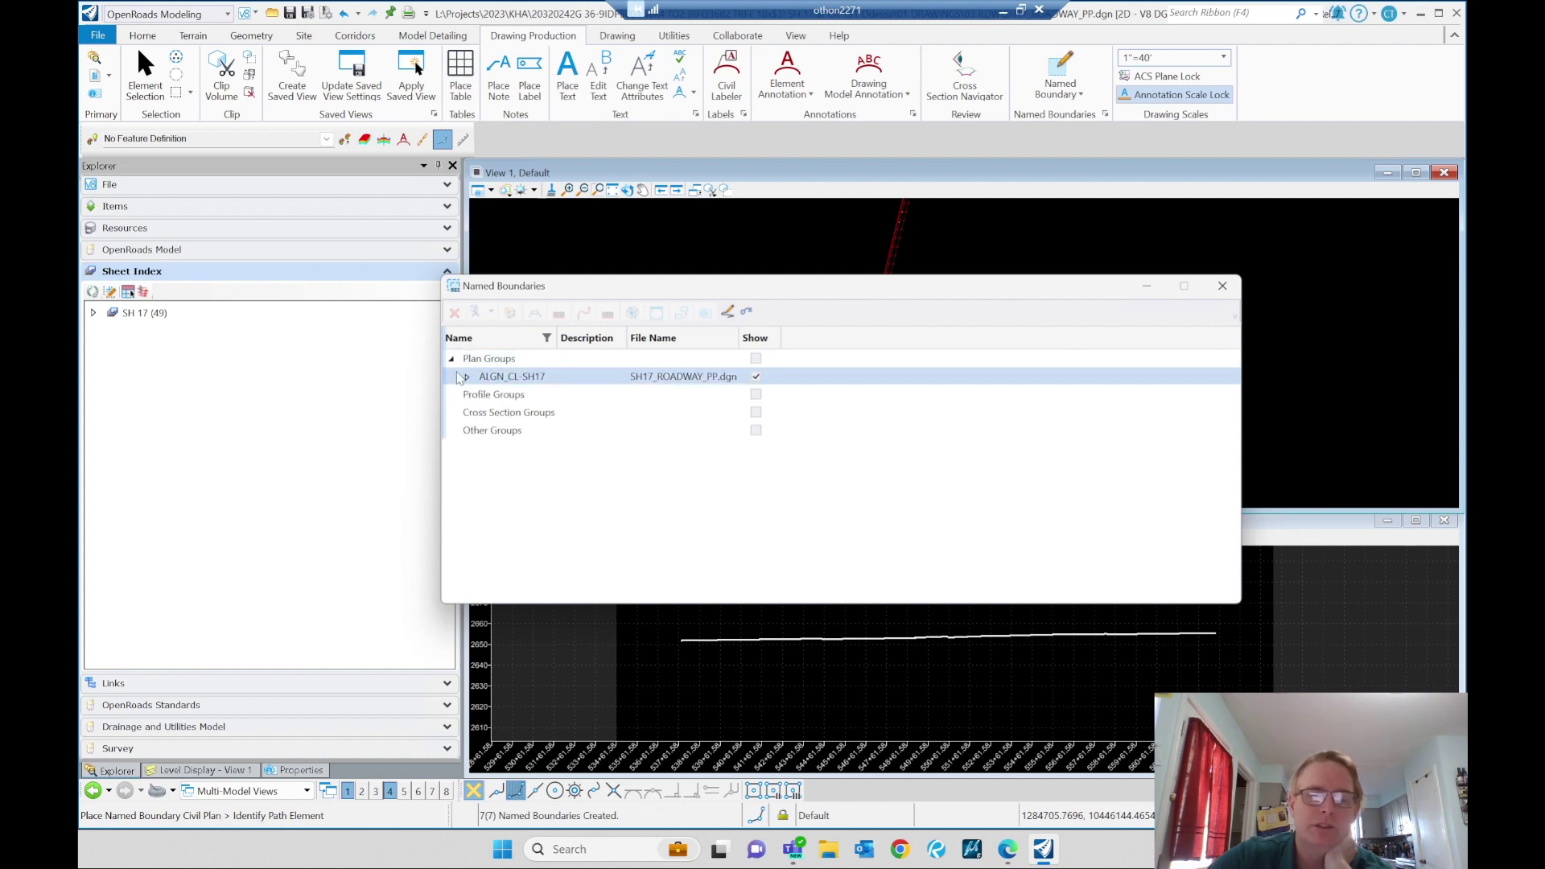
left_click(466, 376)
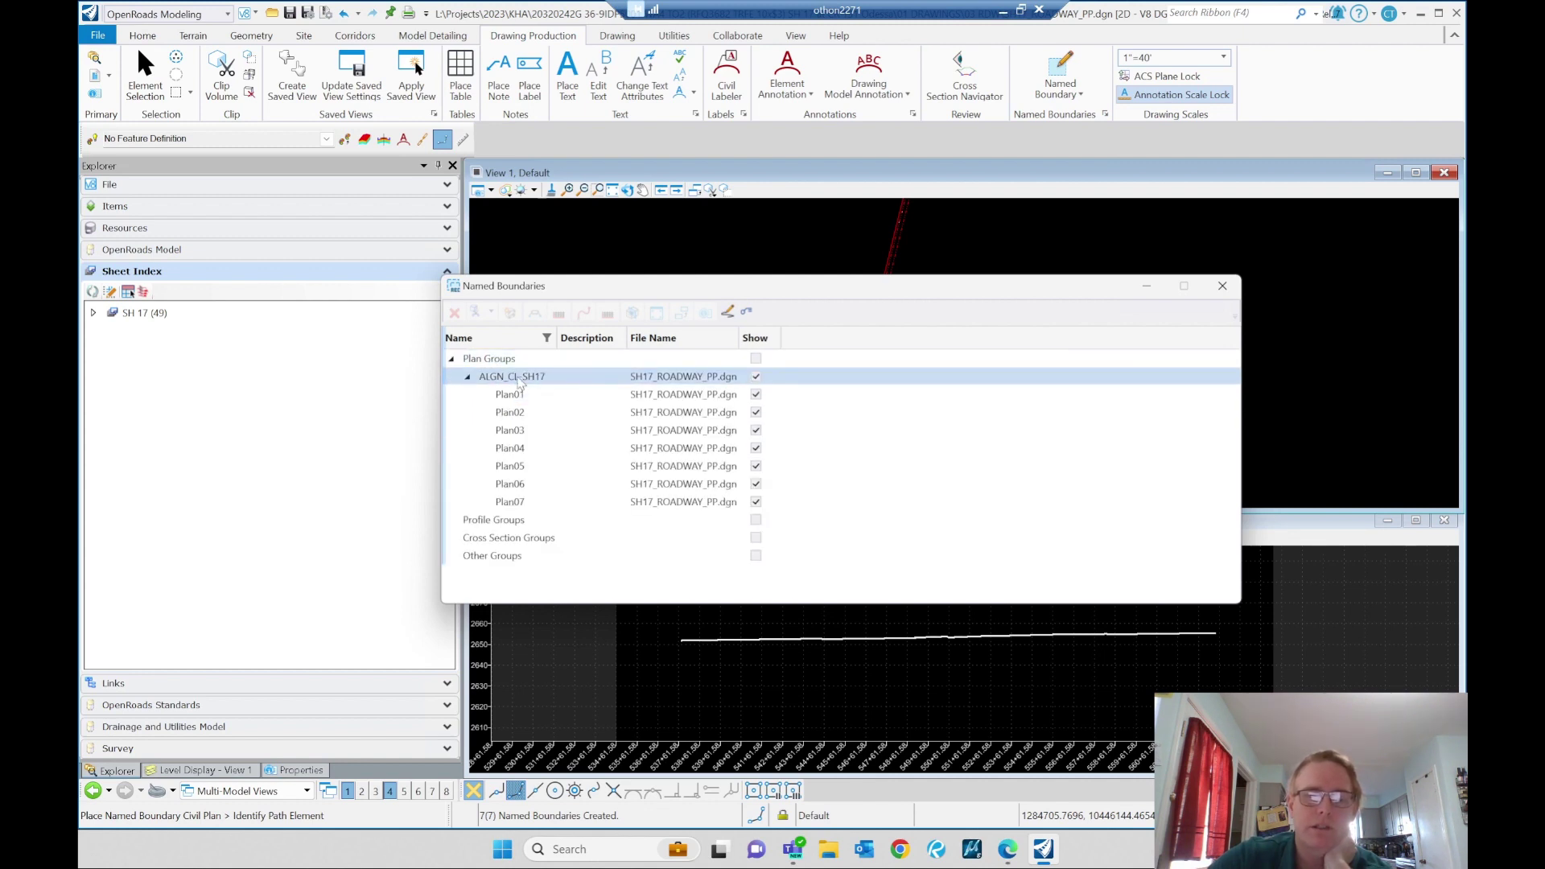
left_click(499, 378)
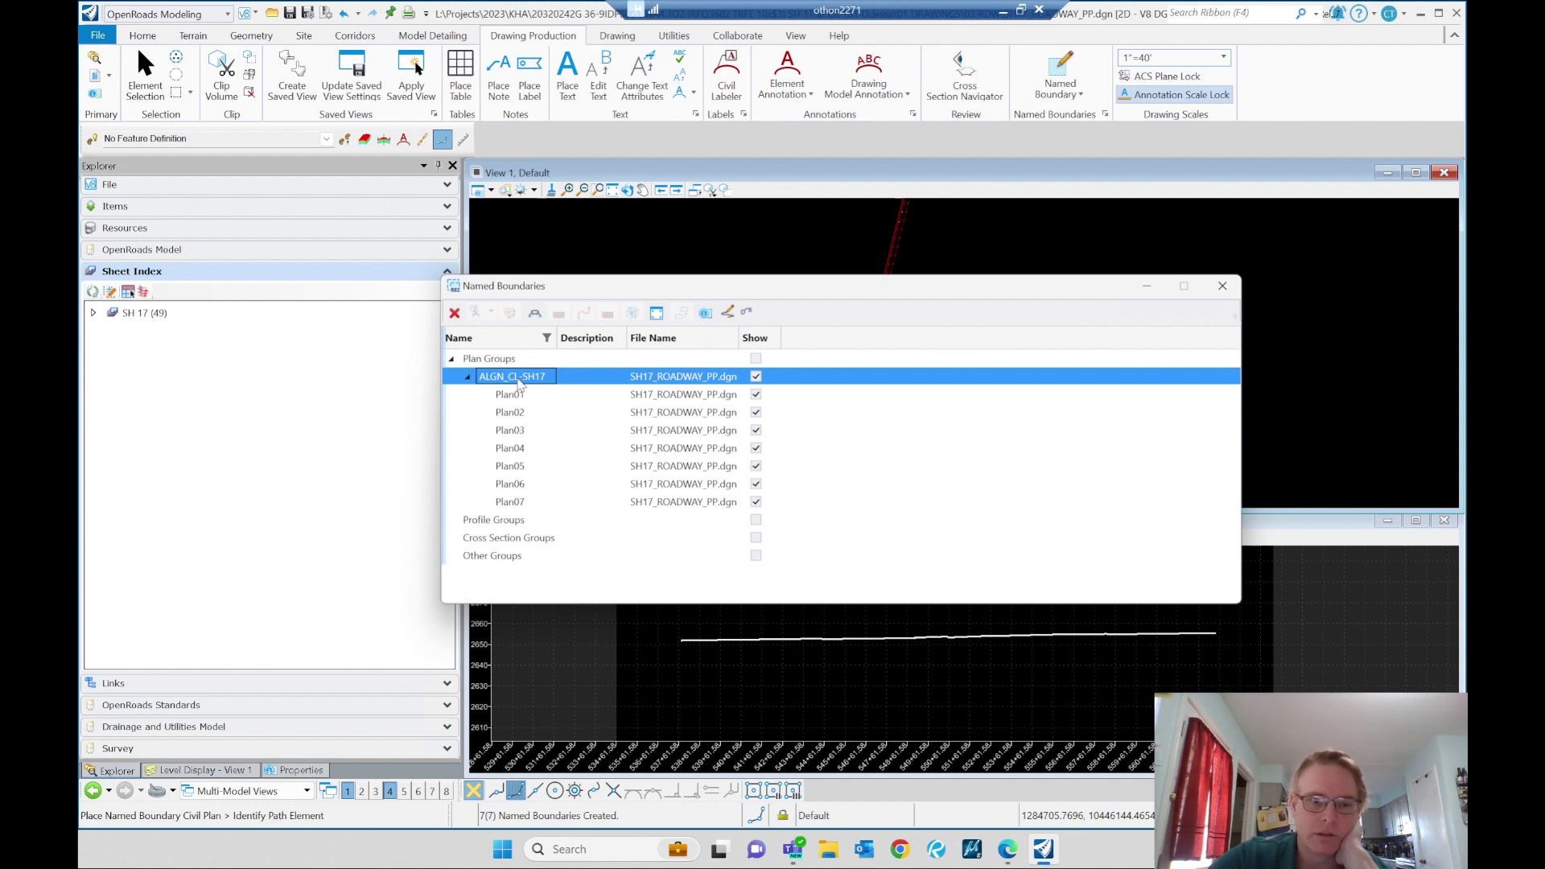
right_click(518, 384)
left_click(505, 383)
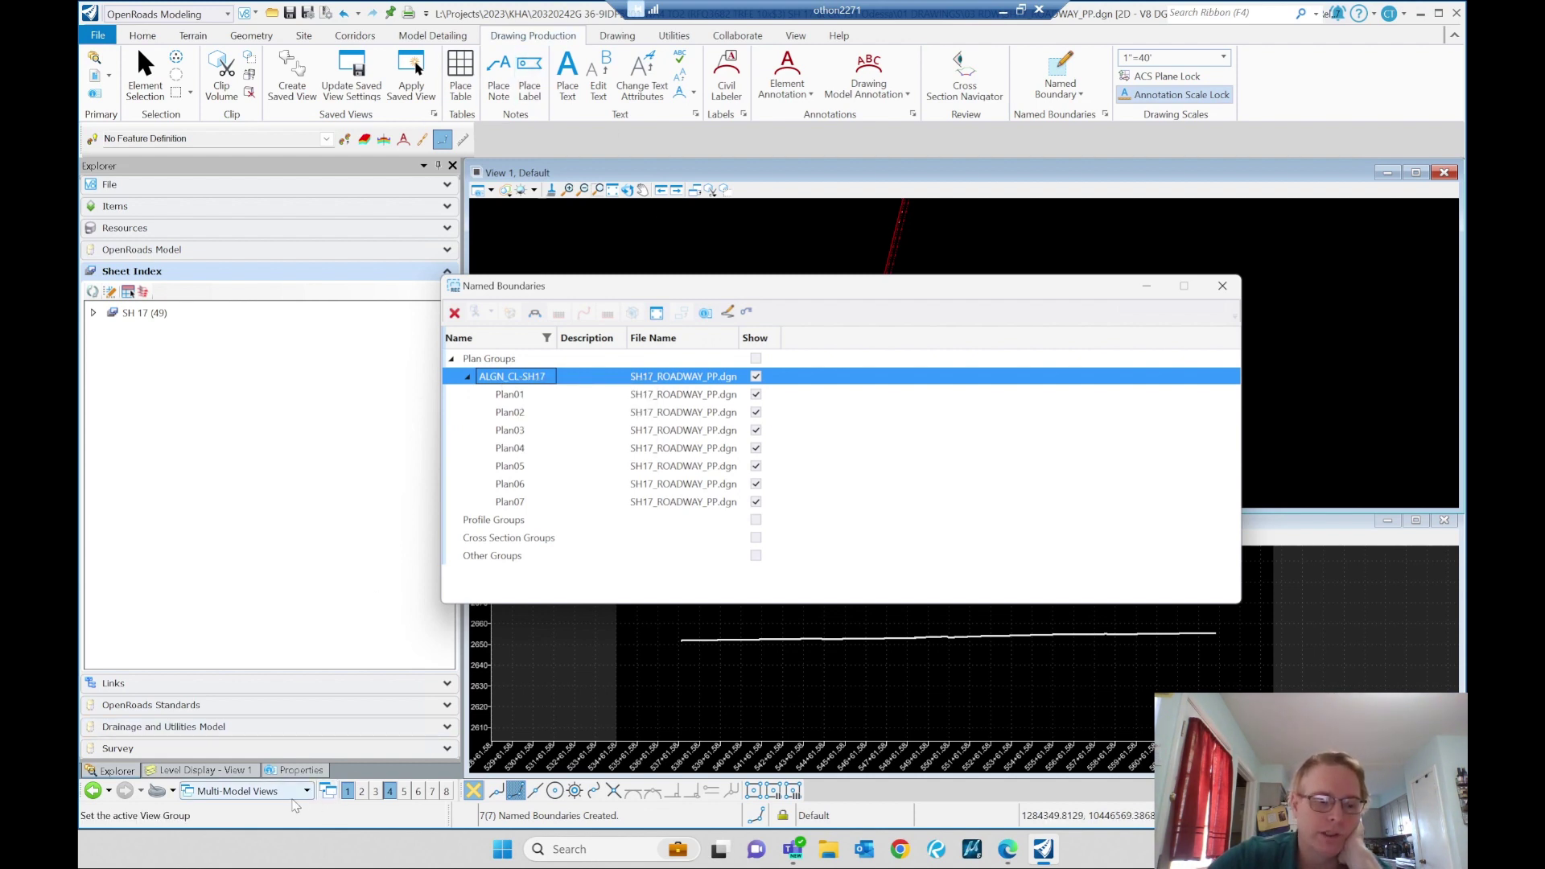
- Change the group's Name property to SH17 and reopen the list to confirm it
left_click(309, 775)
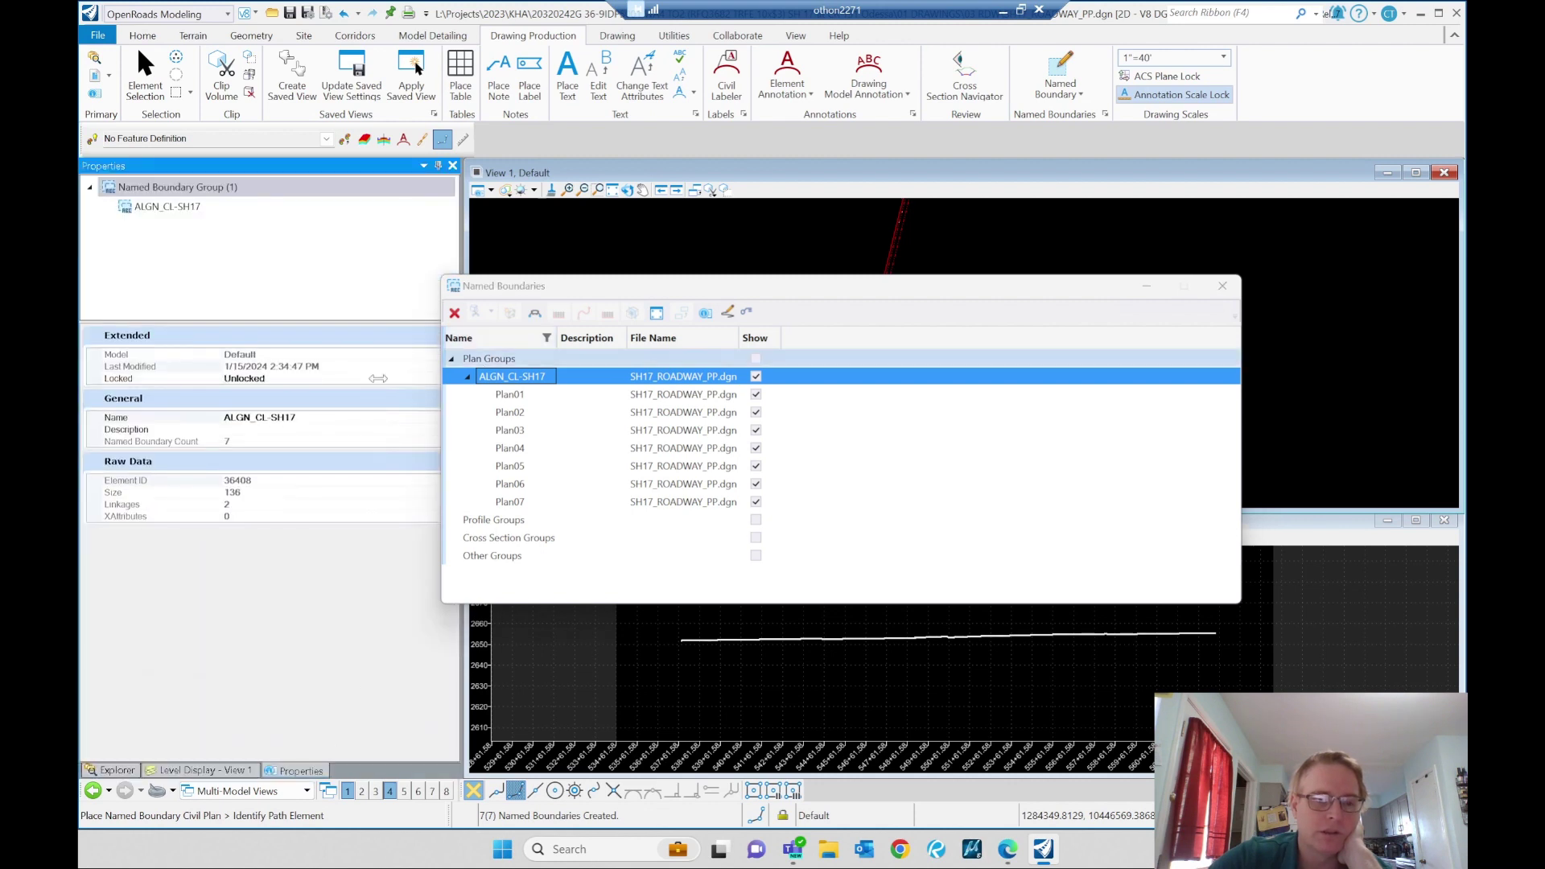
left_click(149, 208)
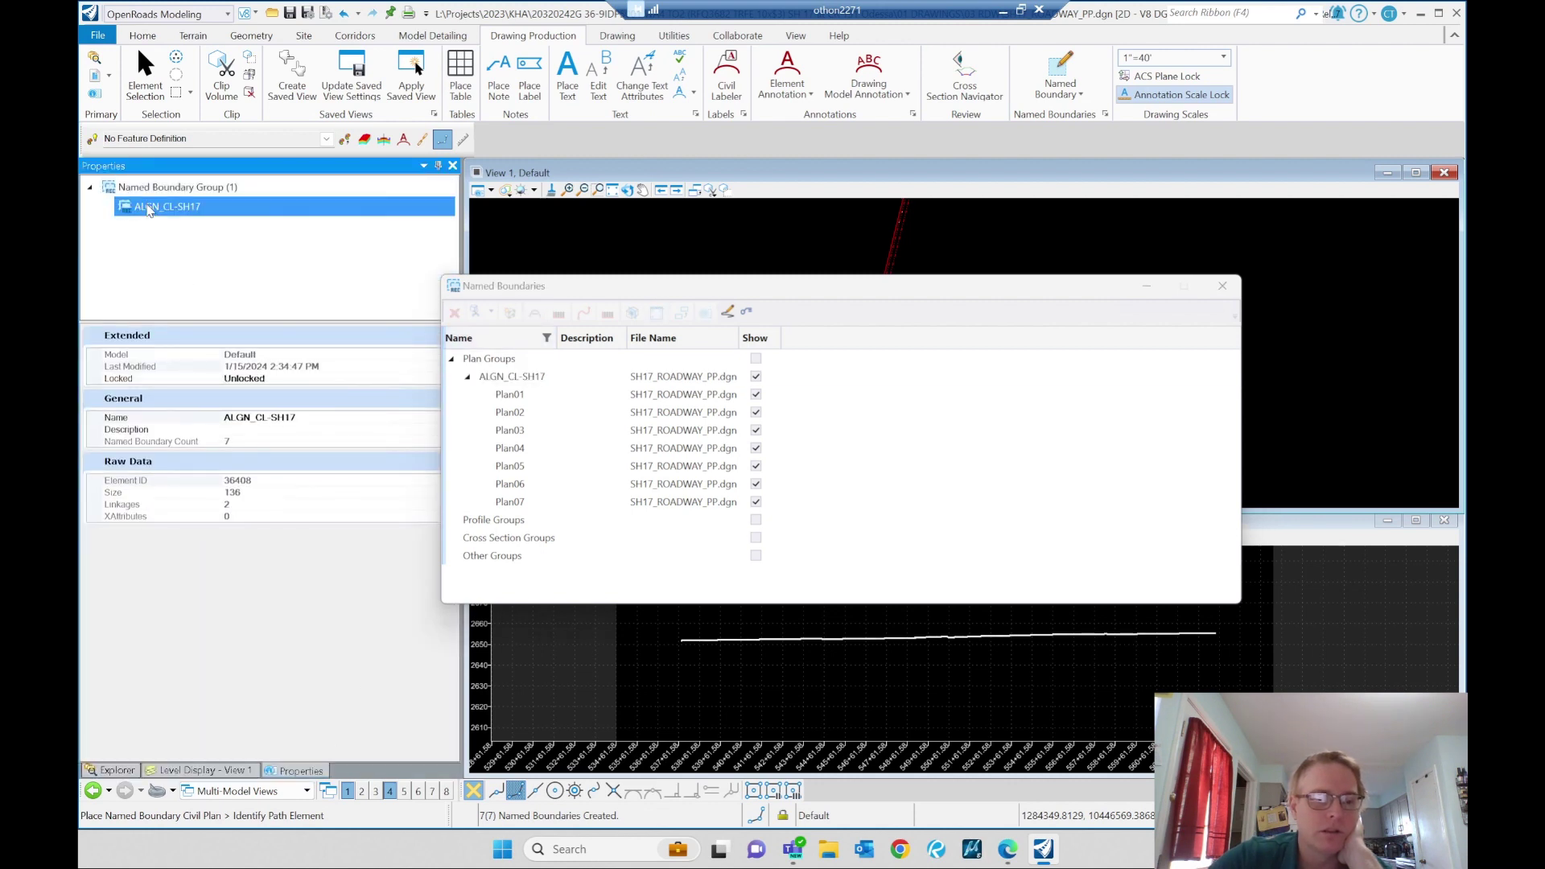
left_click(271, 417)
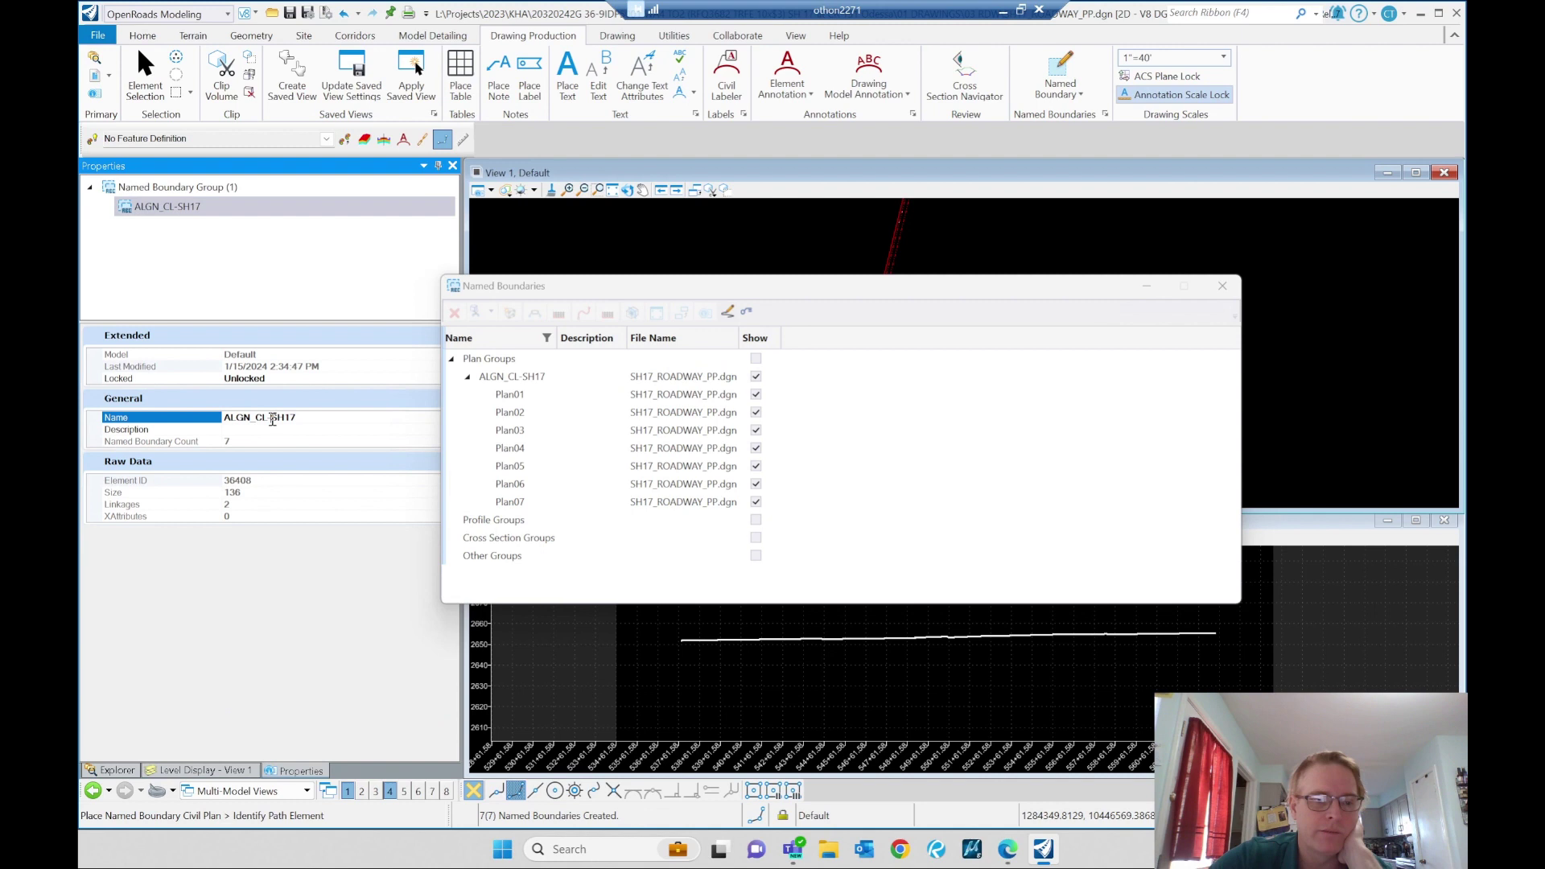
key("BackSpace")
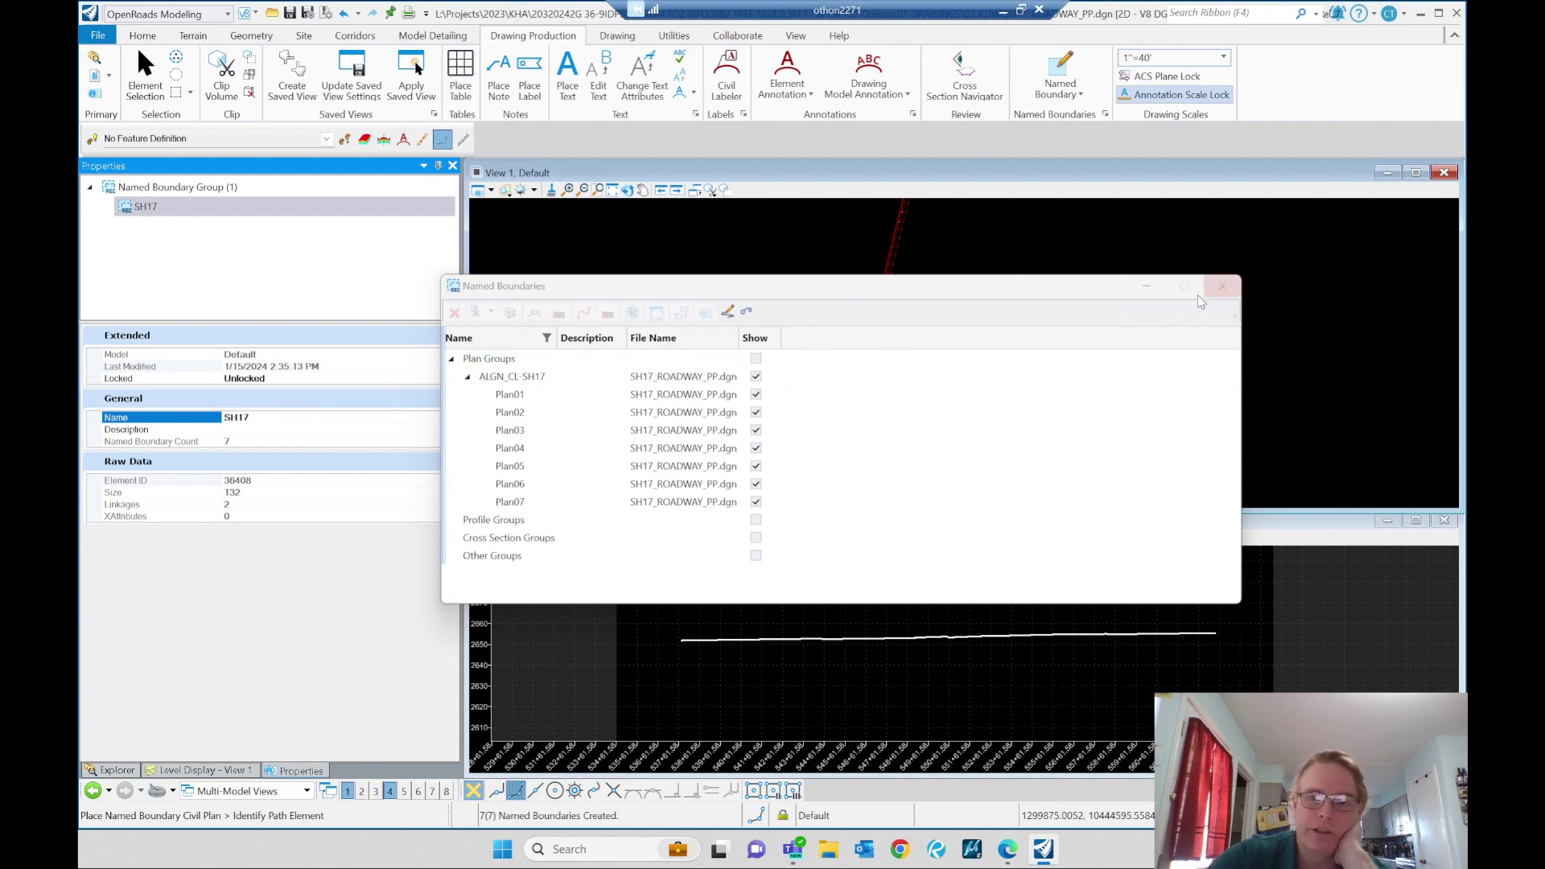
left_click(1221, 286)
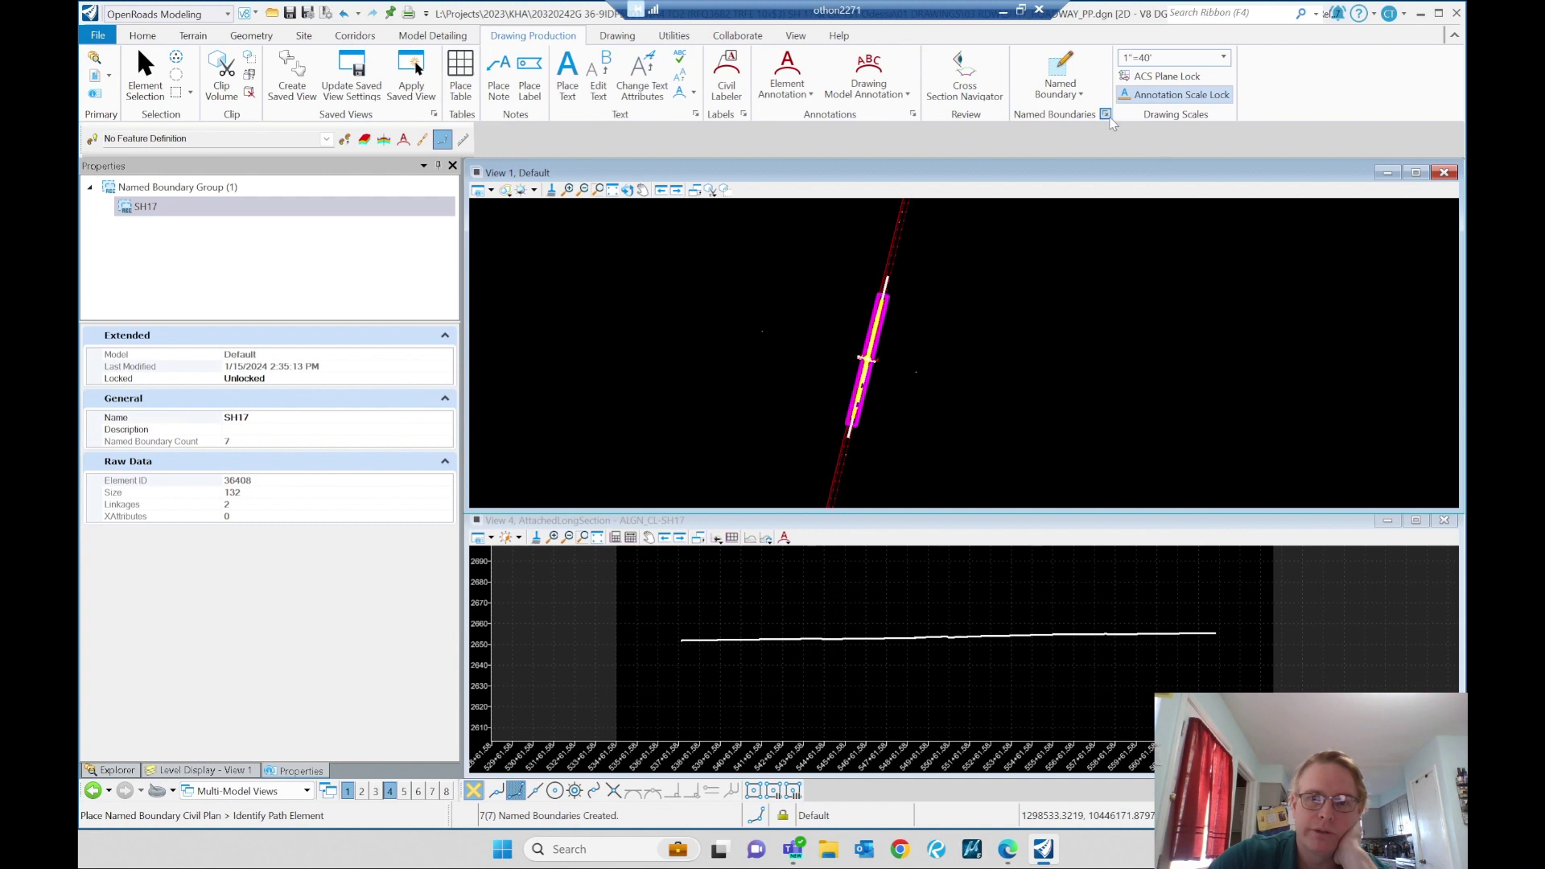
left_click(1106, 115)
left_click(451, 359)
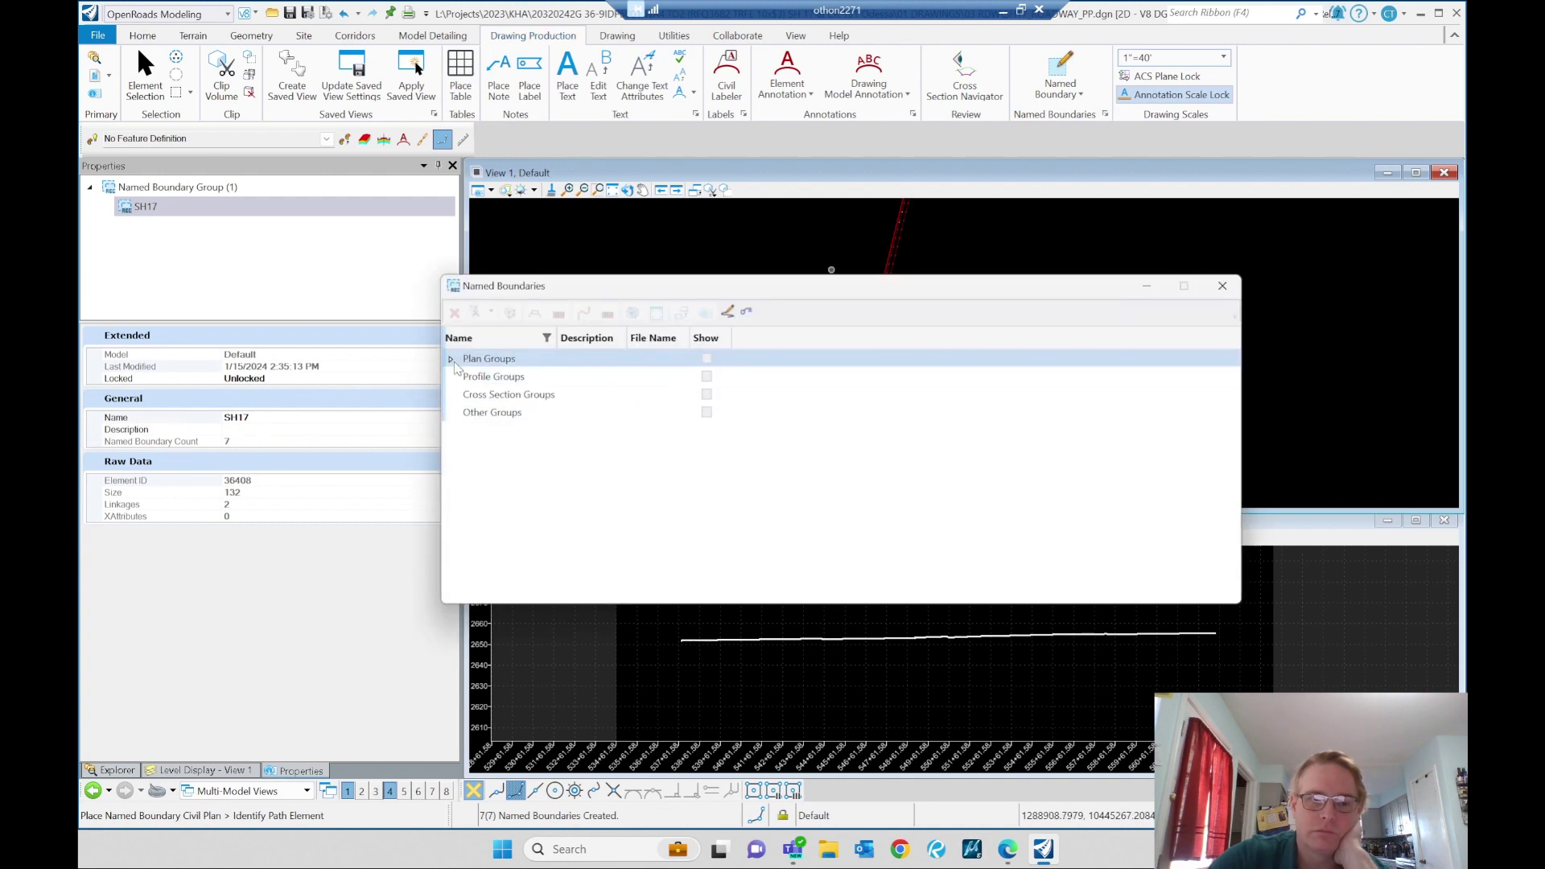
- Close the Named Boundaries list and relaunch the Named Boundary tool, prefilled as Plan08
left_click(1222, 287)
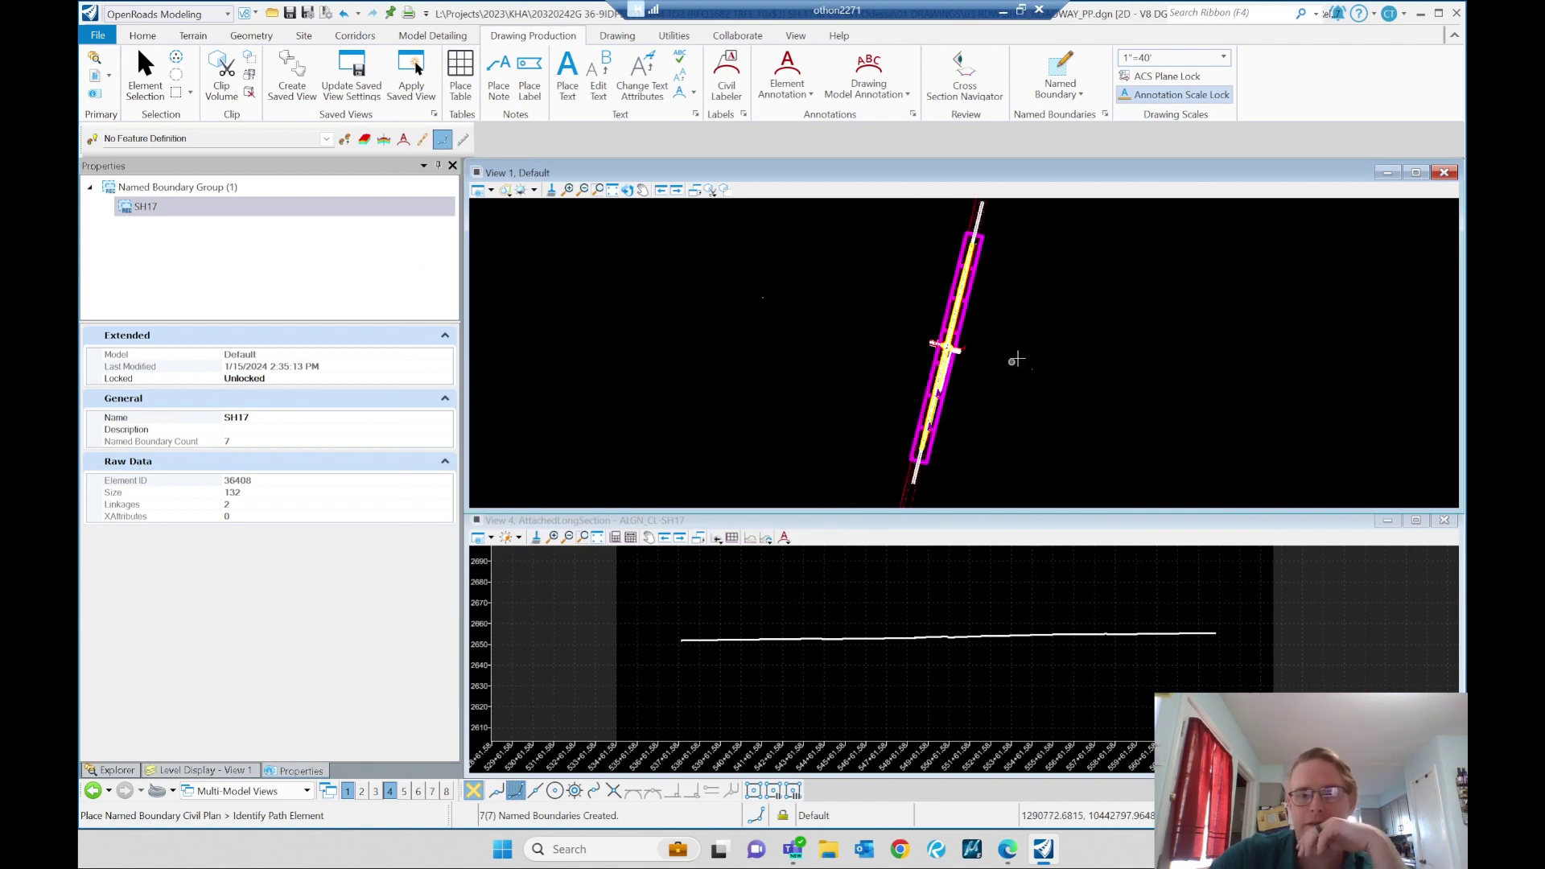
left_click(145, 71)
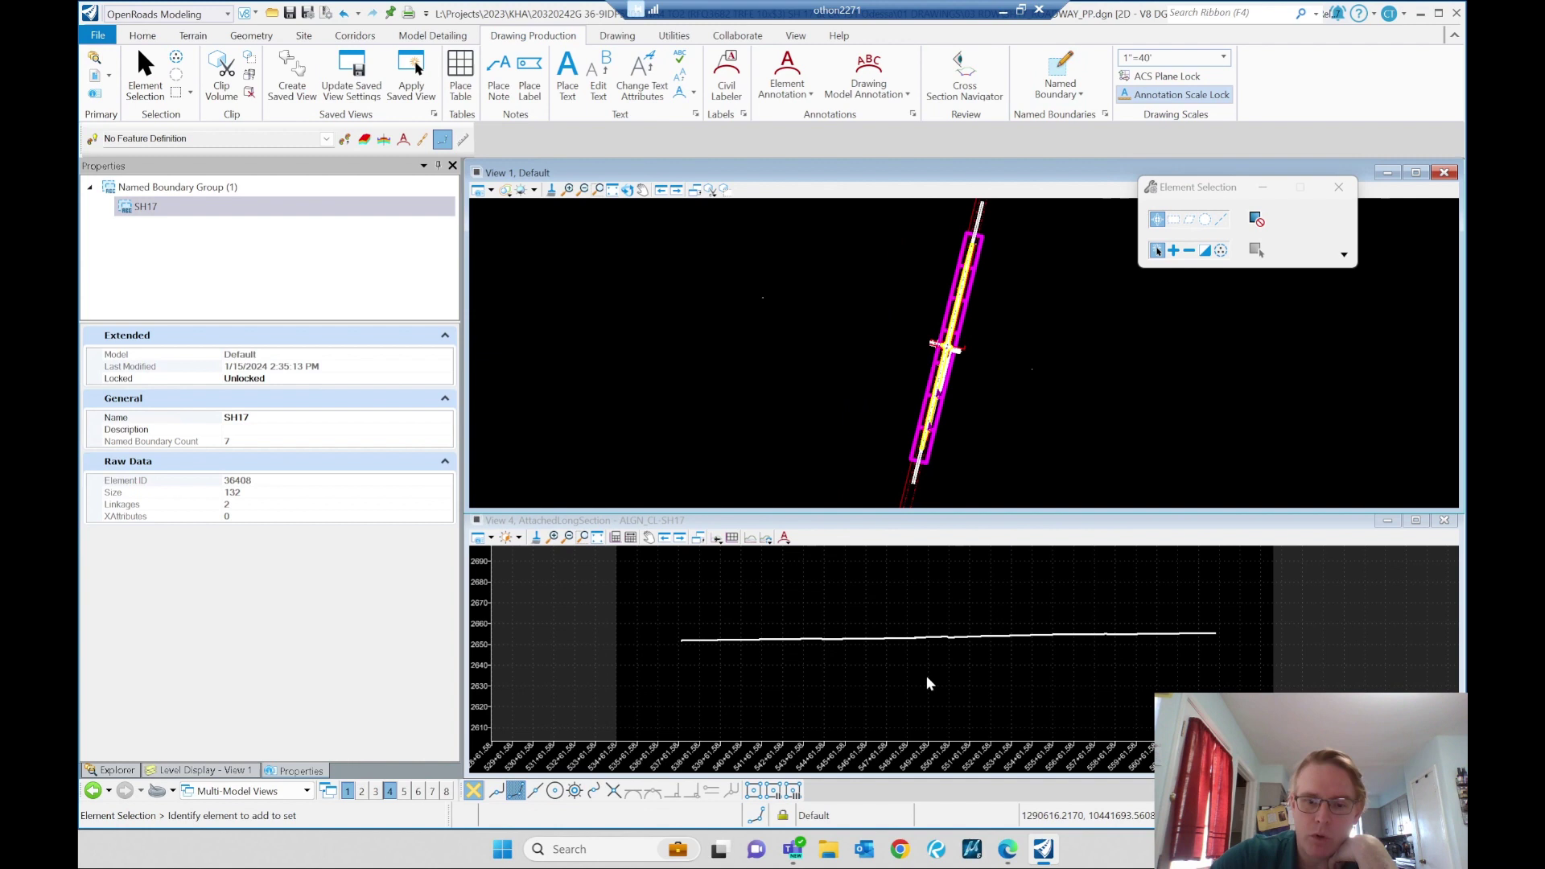
left_click(1060, 68)
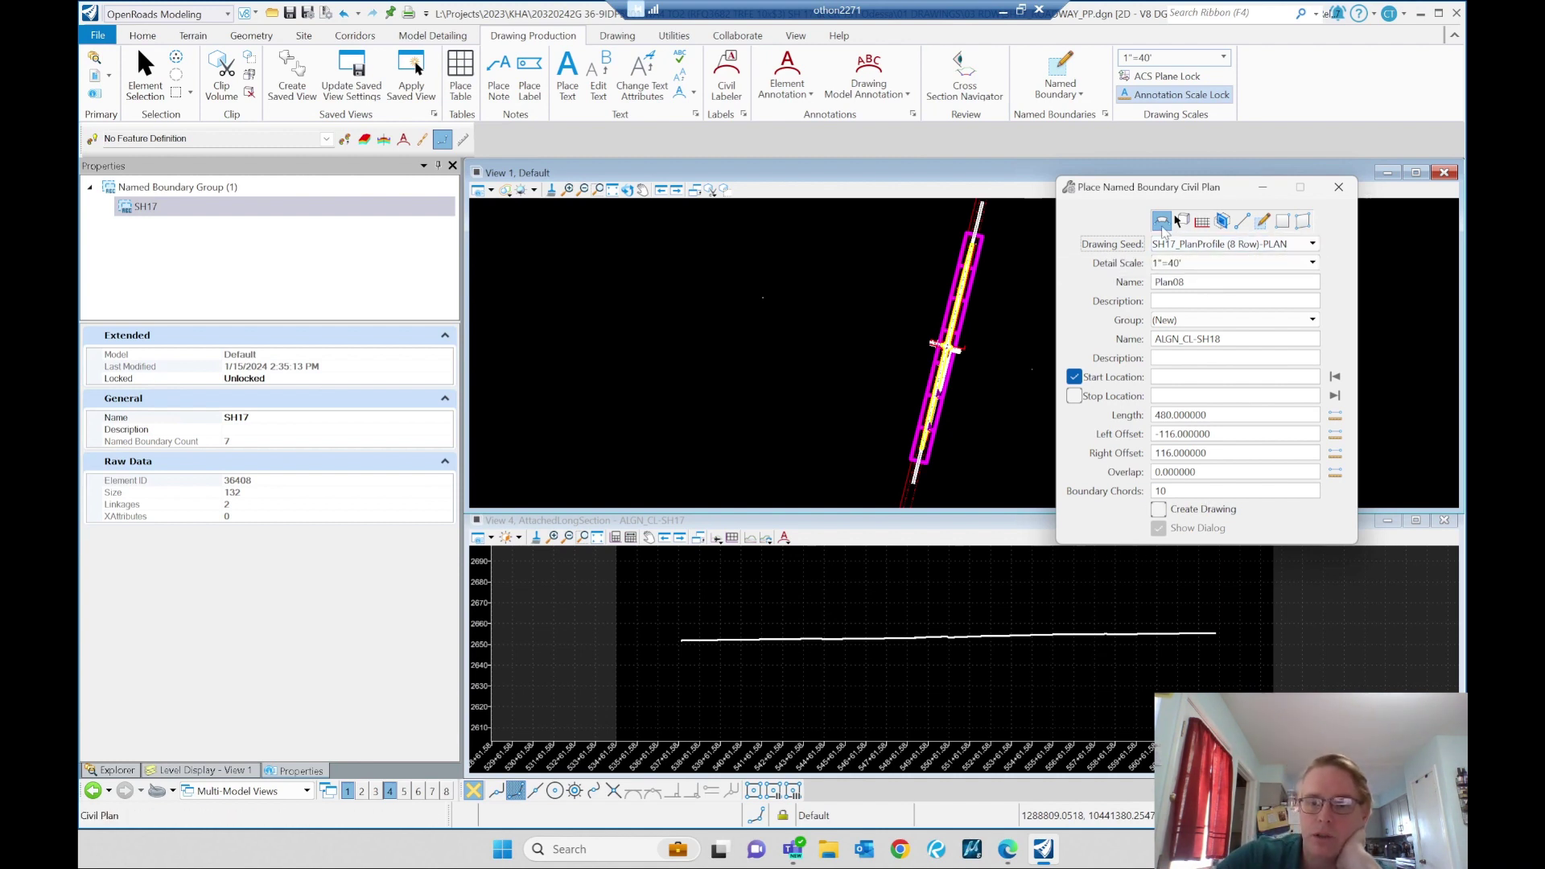
- Switch to Civil Profile with seed SH17_PlanProfile (8 Row)-PROFILE, 1"=40', Prof01, From Plan Group
left_click(1202, 221)
left_click(1171, 243)
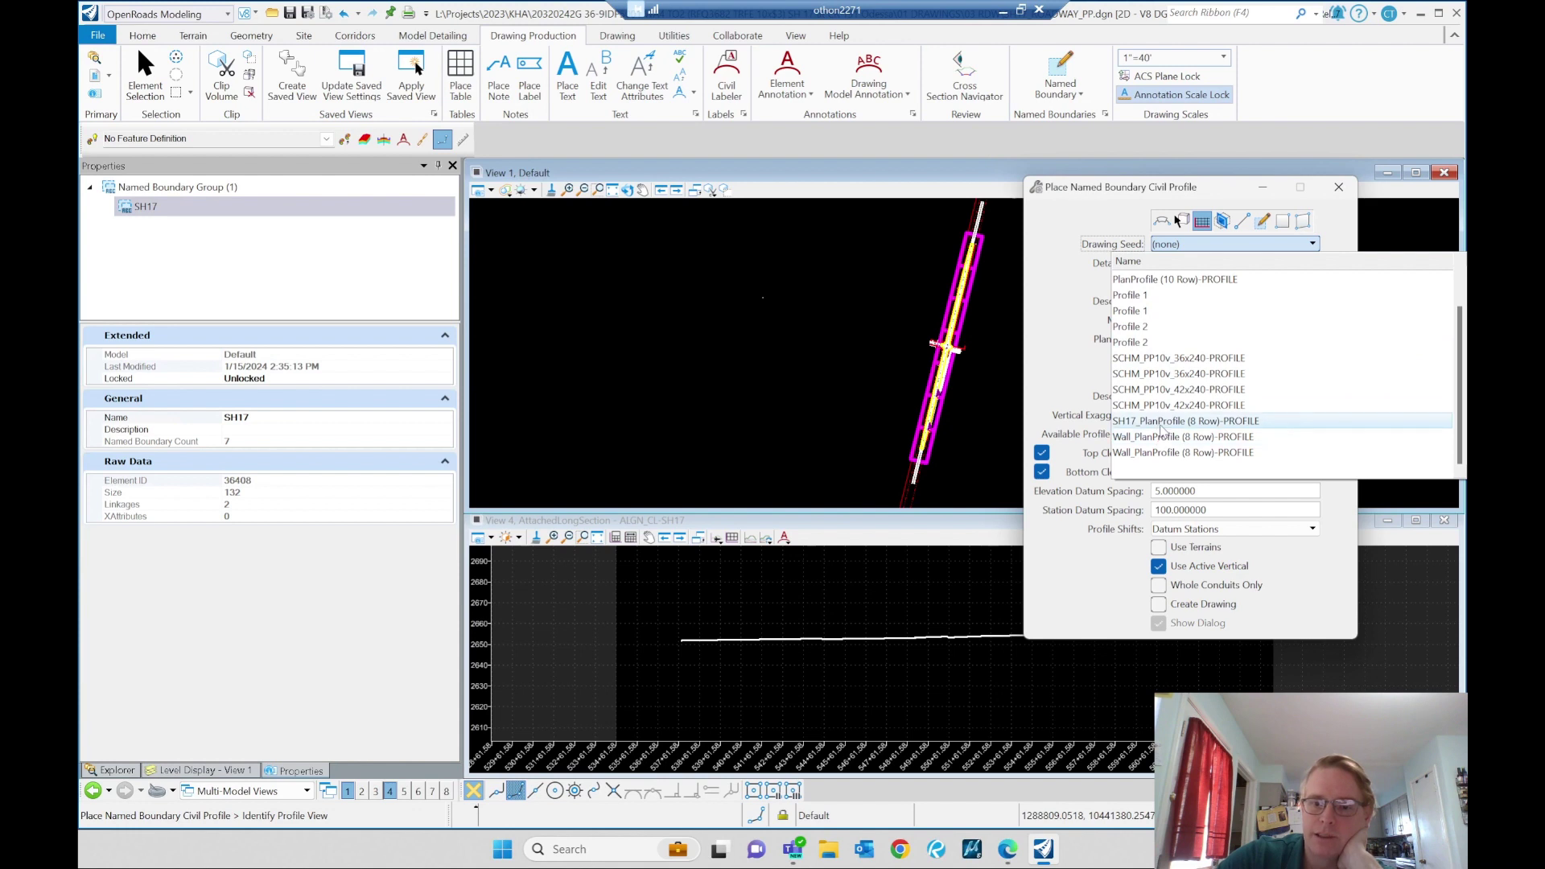
left_click(1160, 432)
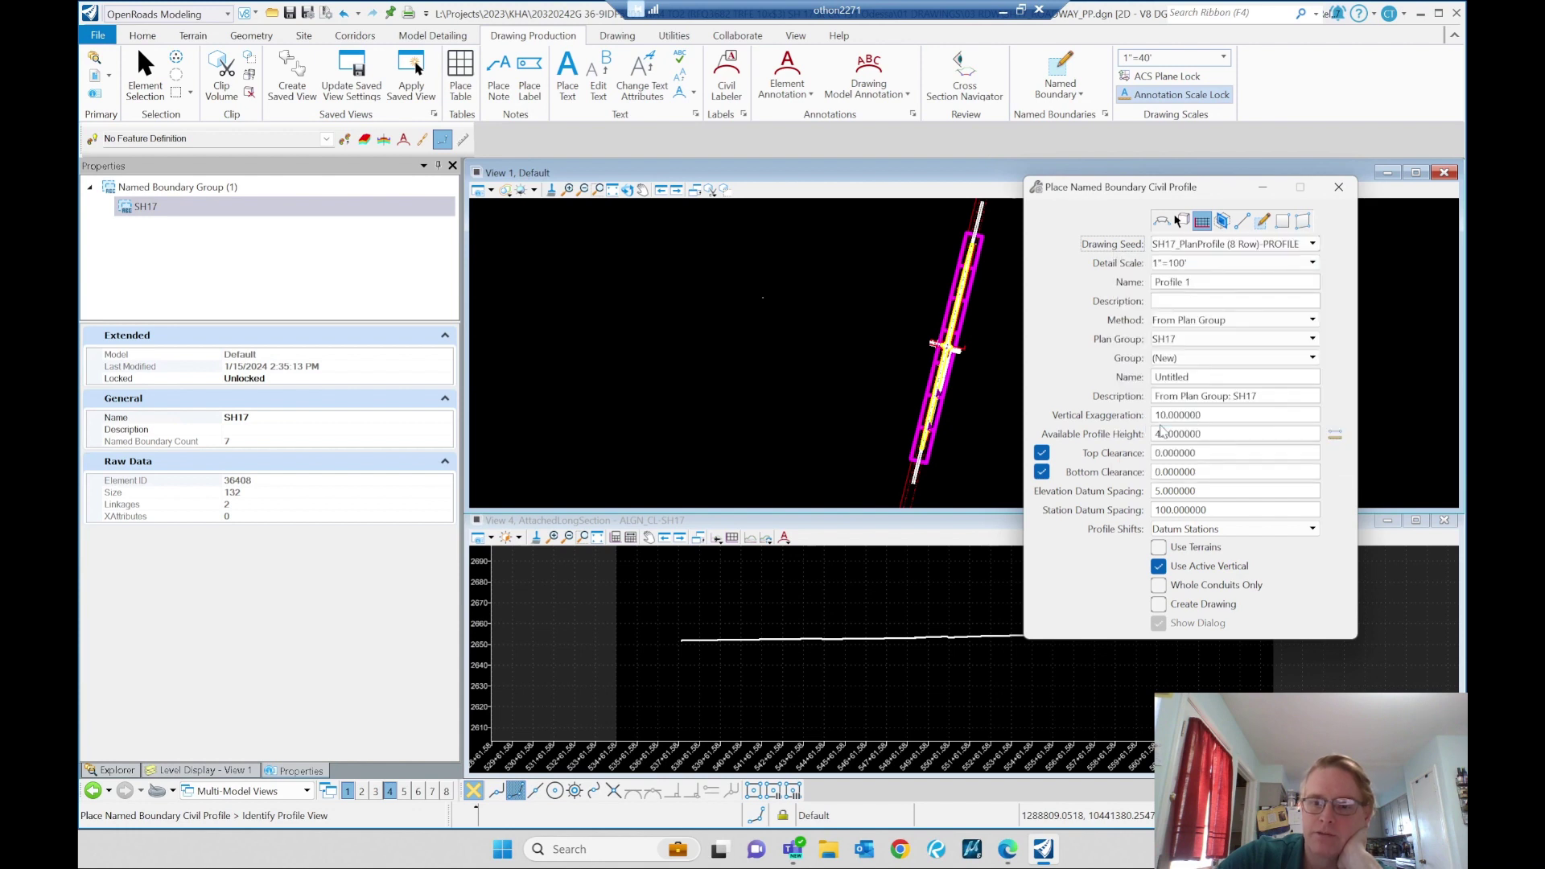
left_click(1312, 263)
left_click(1177, 359)
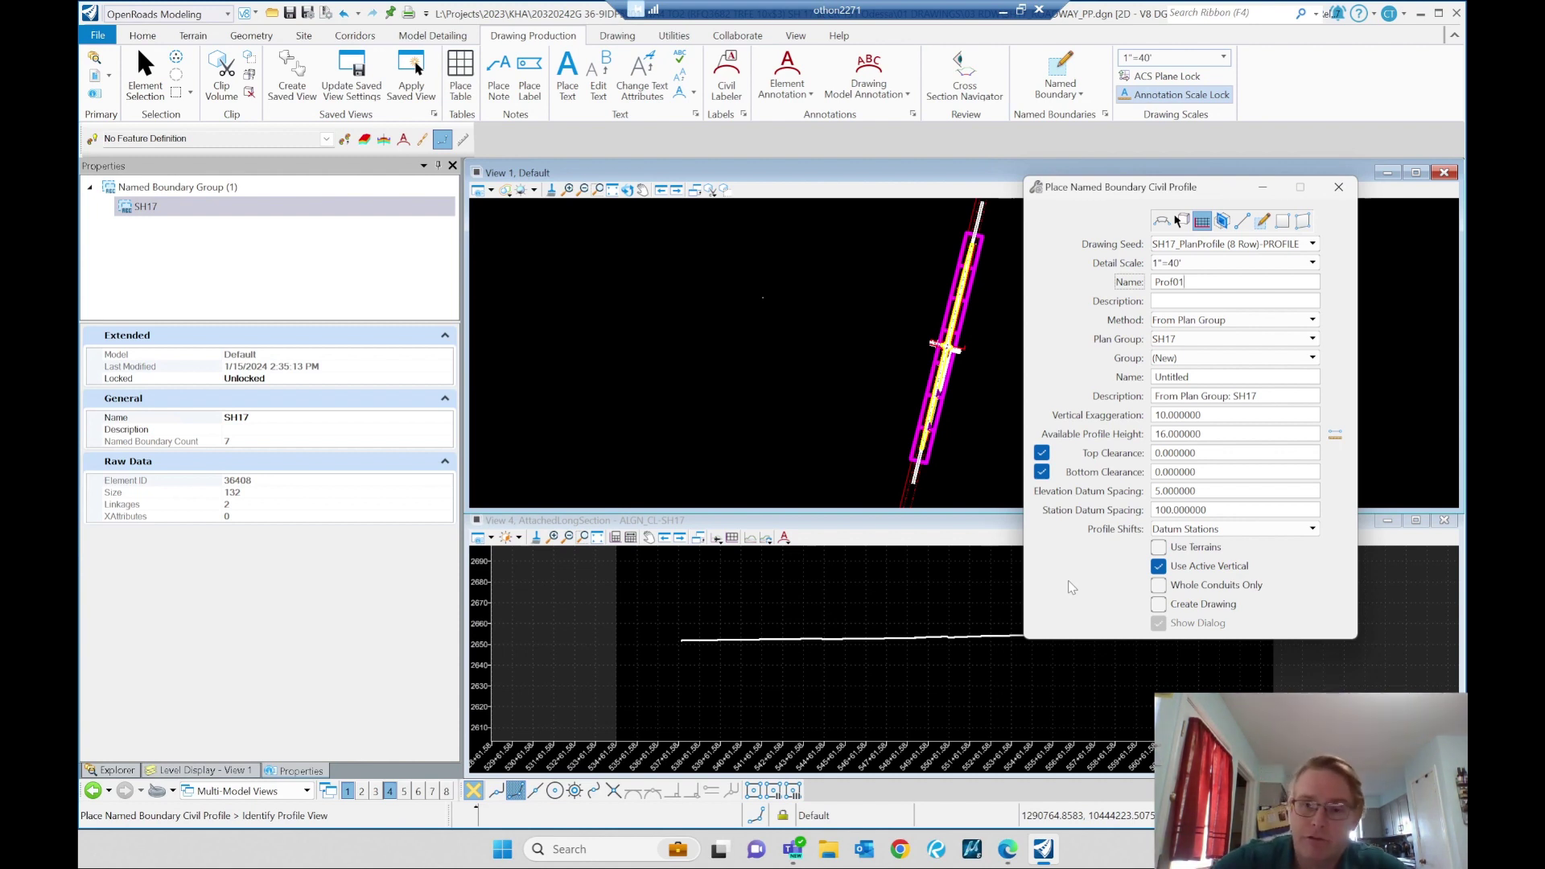
left_click(1293, 323)
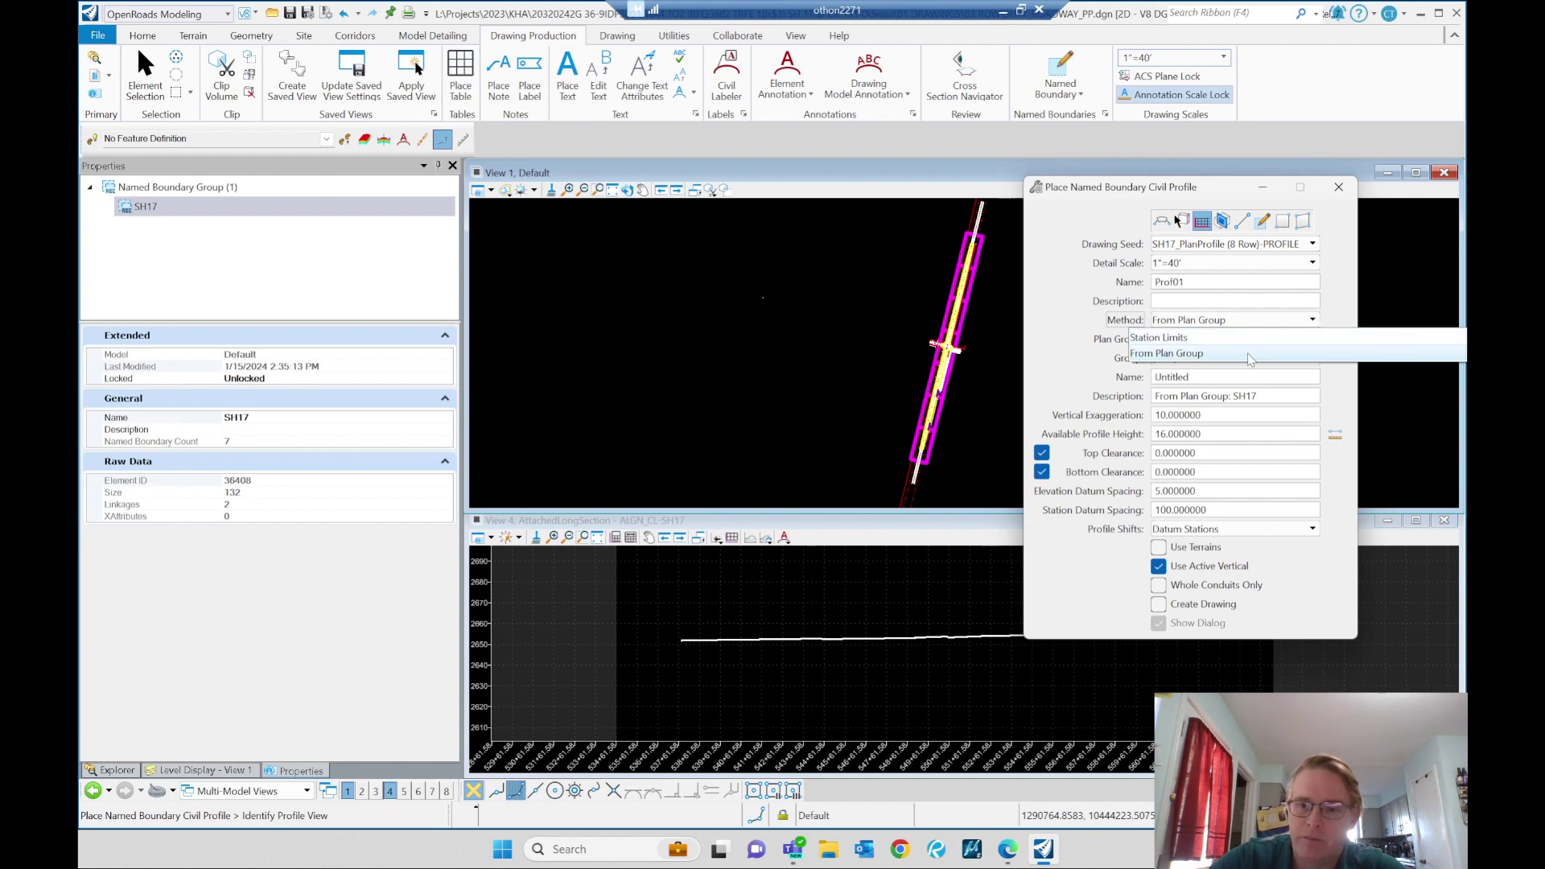
left_click(1267, 353)
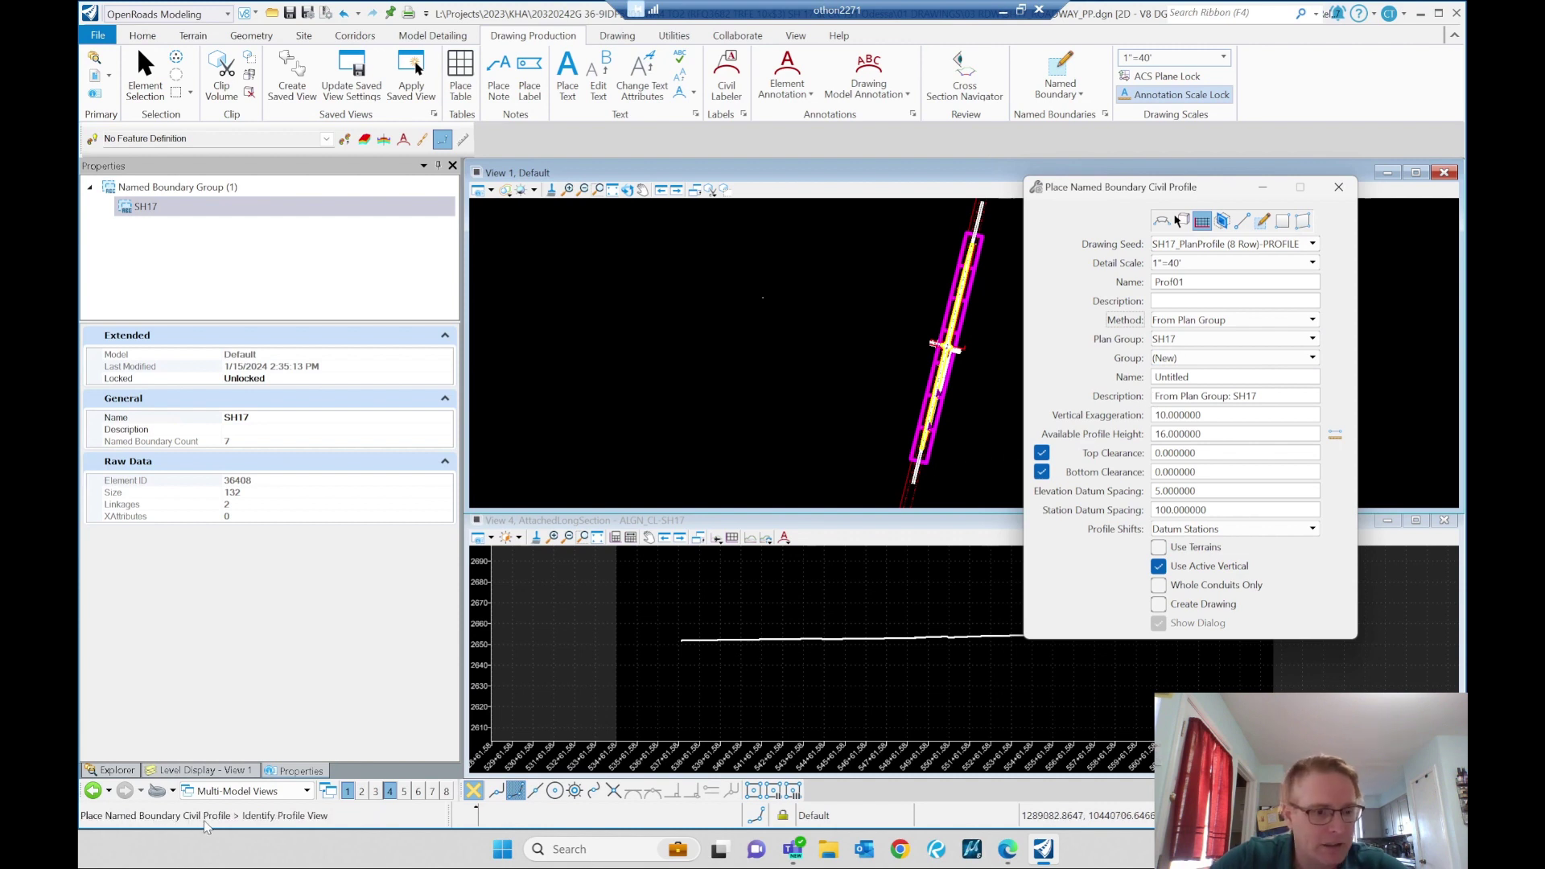
- Preview the profile boundaries, set Top Clearance to 5, and place them in the profile view
left_click(860, 601)
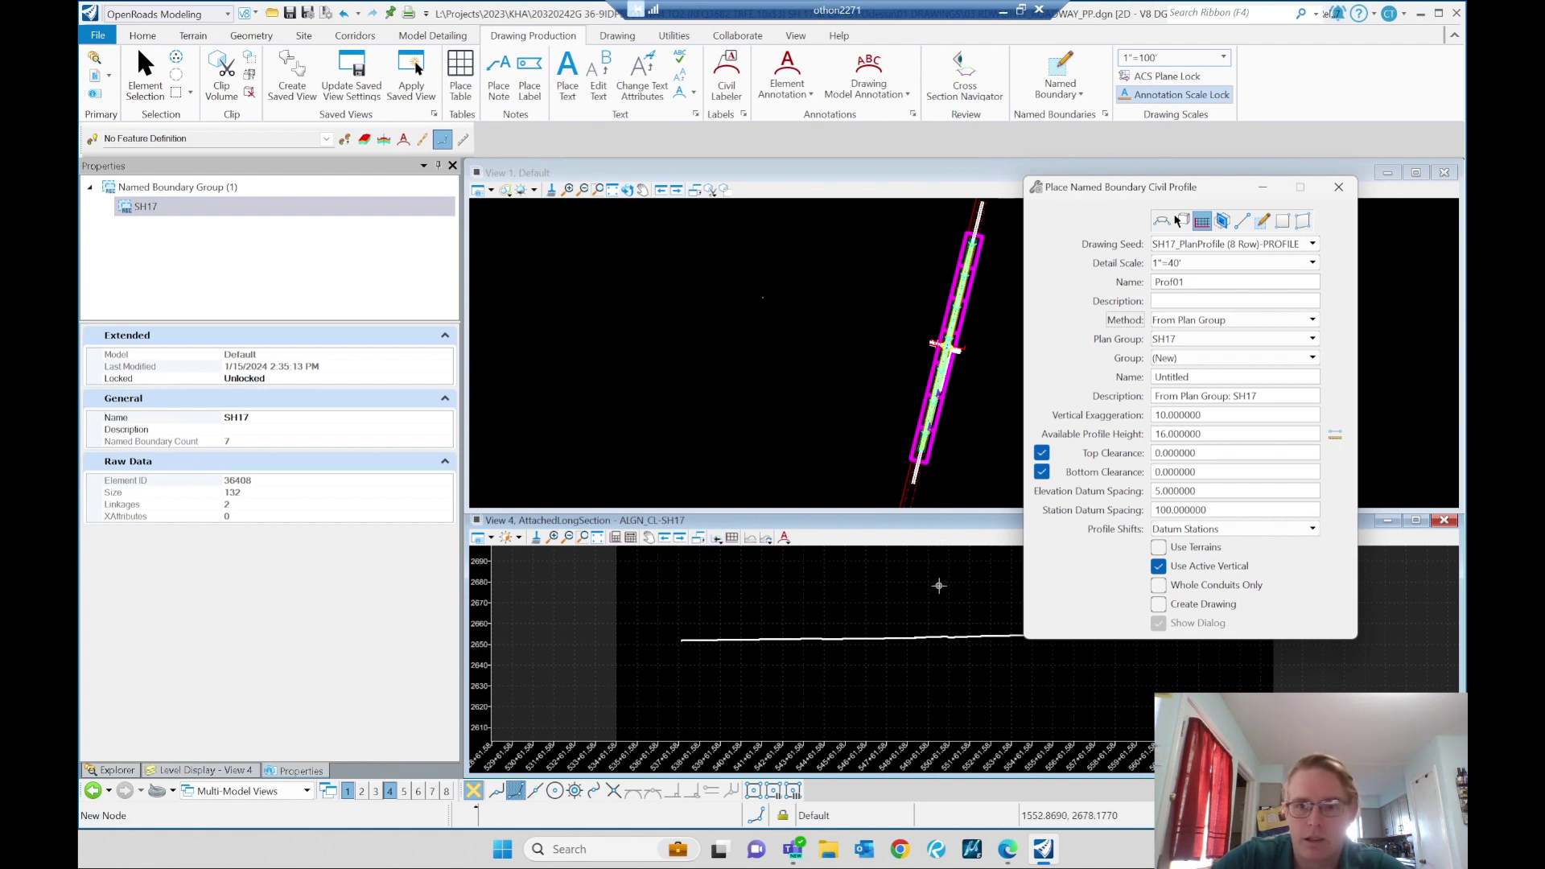
left_click(938, 585)
scroll(603, 627, "down", 2)
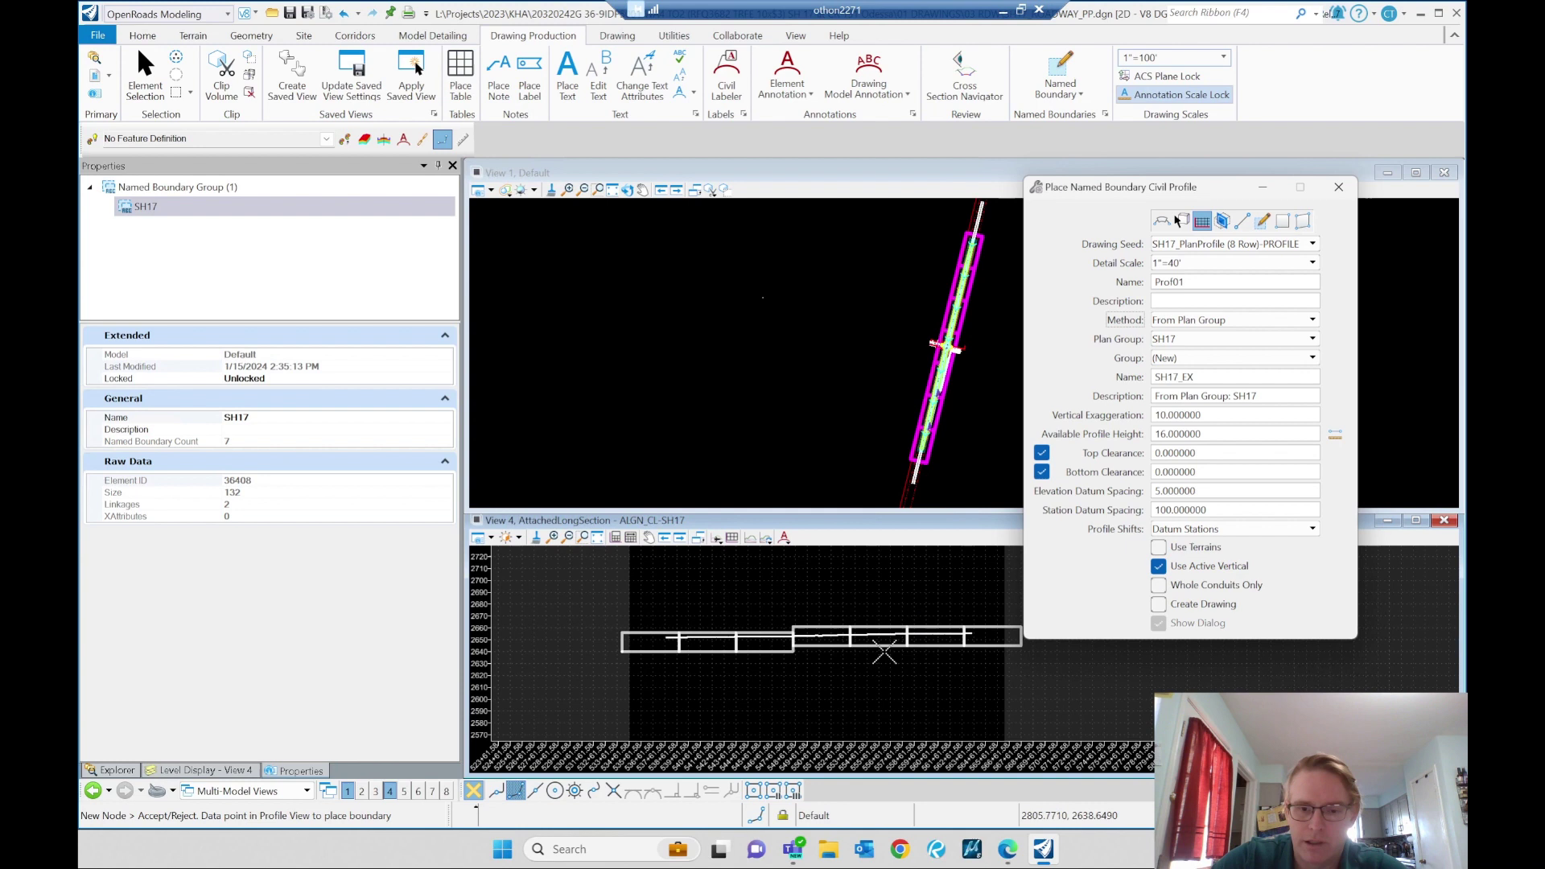
left_click(845, 652)
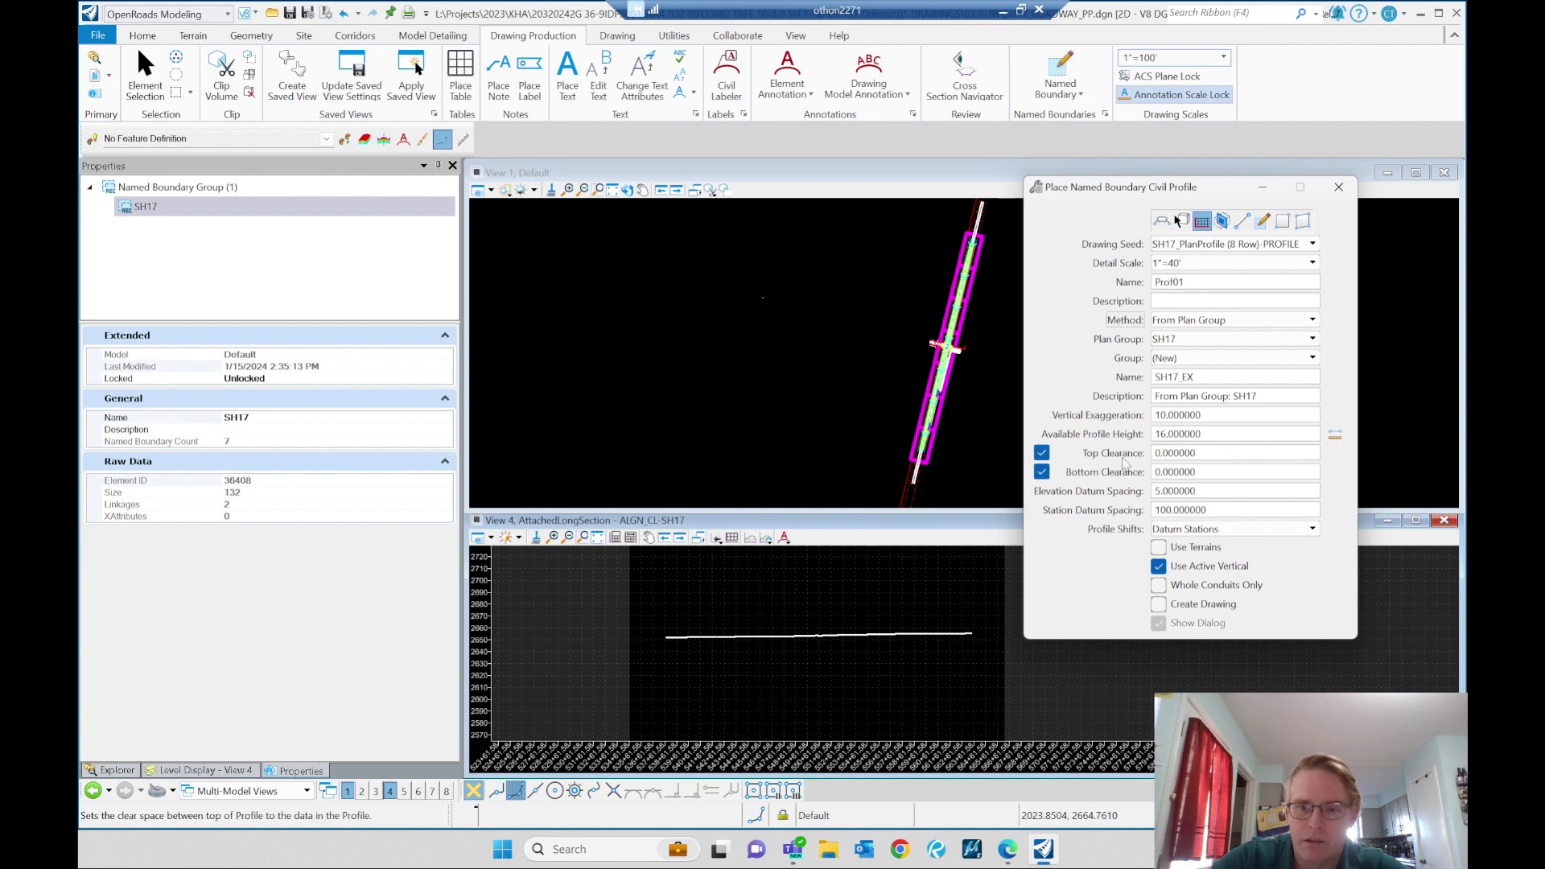
left_click(1159, 458)
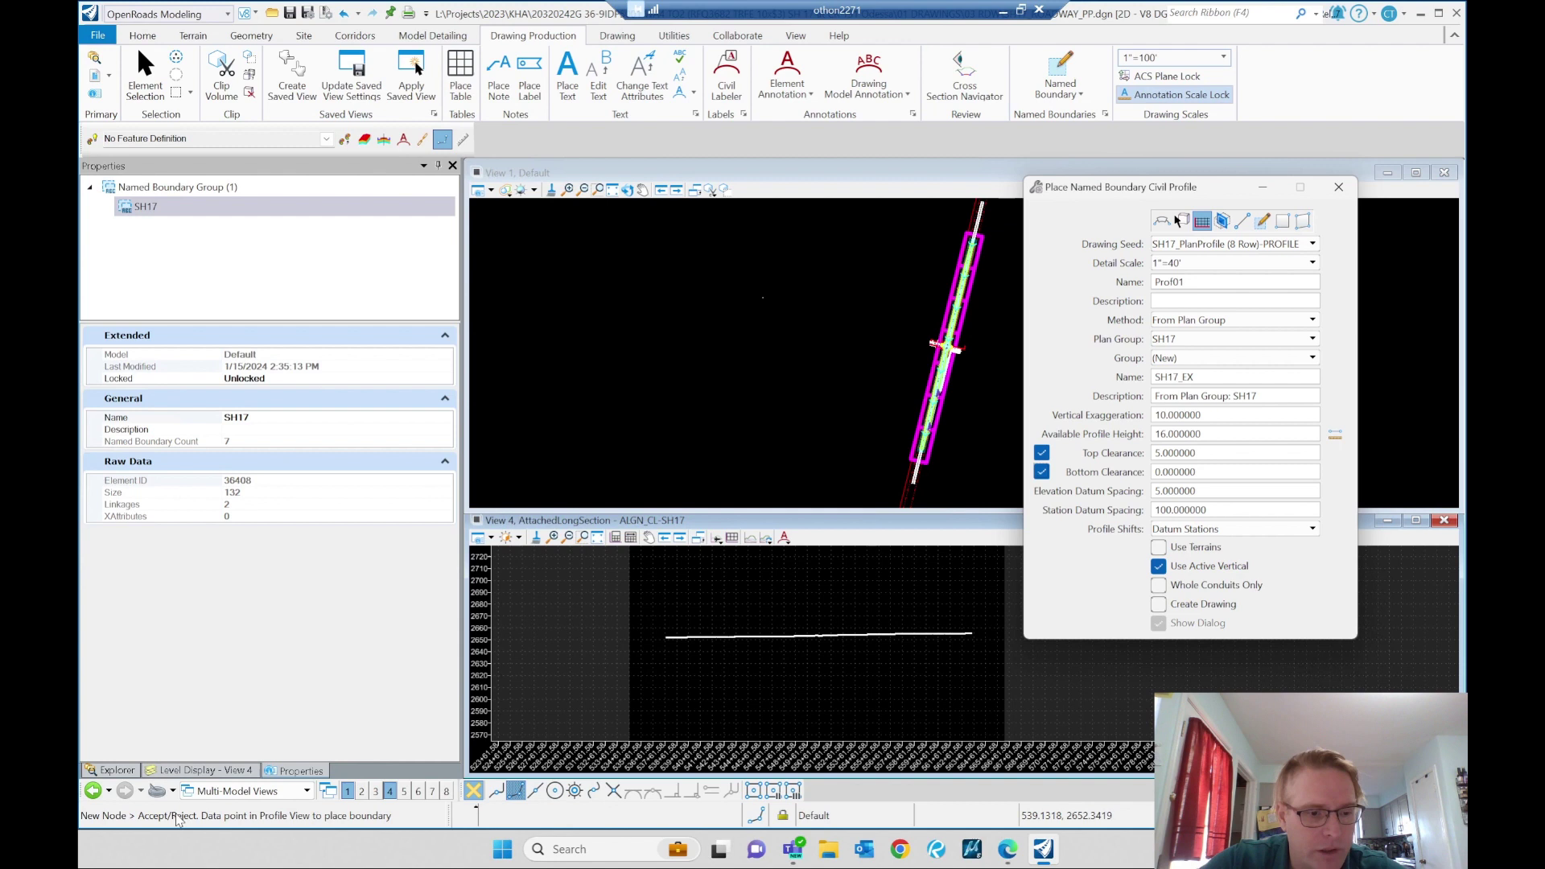
left_click(800, 604)
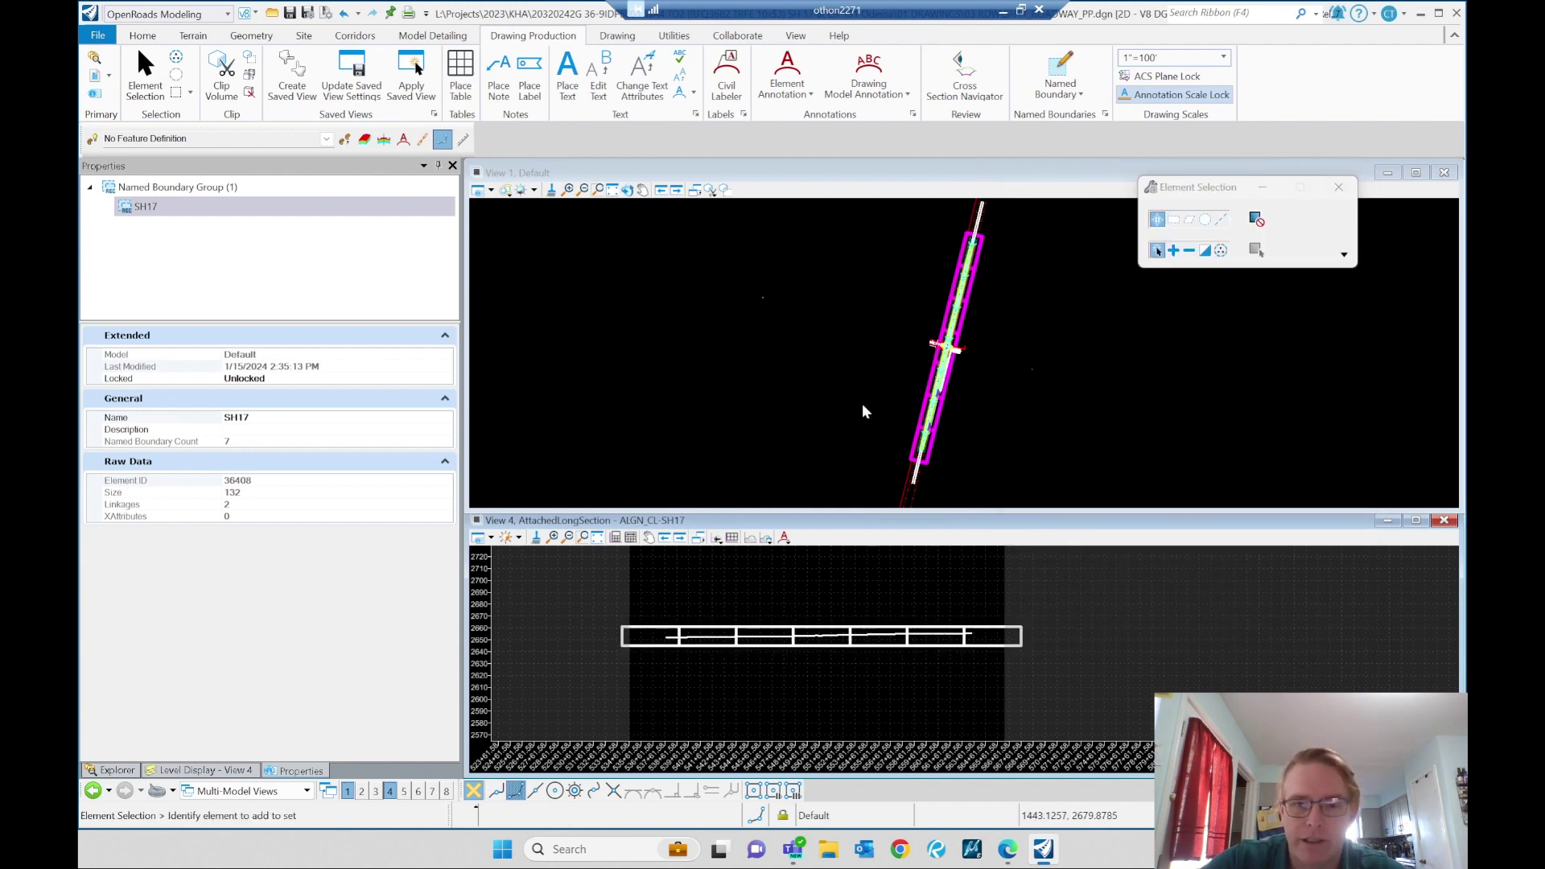
- Activate View 1, pick the SH17 plan group in Named Boundaries, and start Create Drawing with settings shown
left_click(1020, 386)
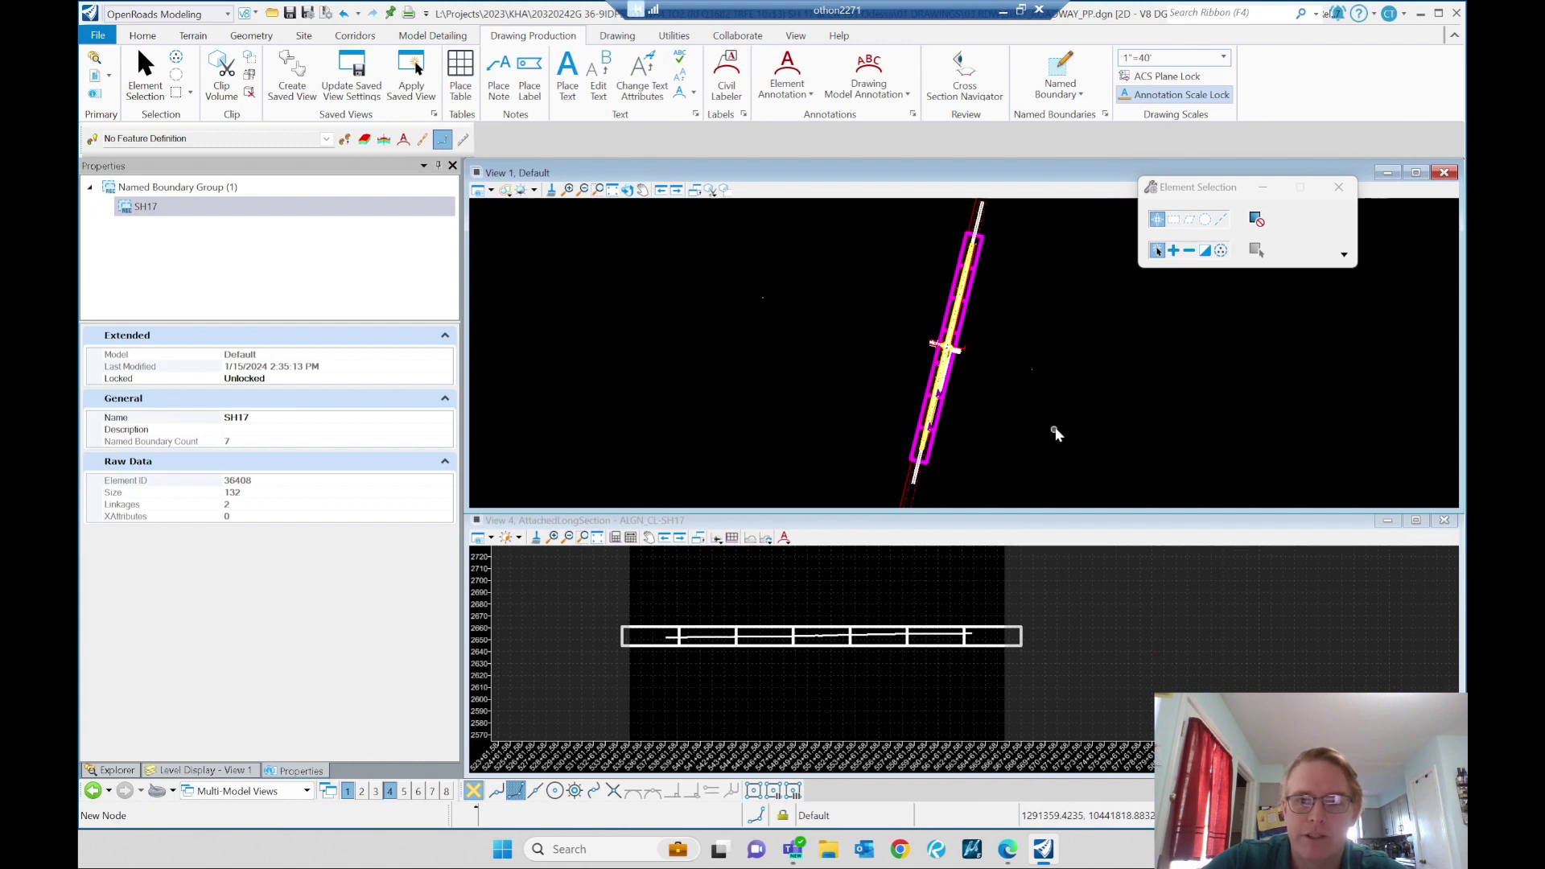
left_click(1107, 115)
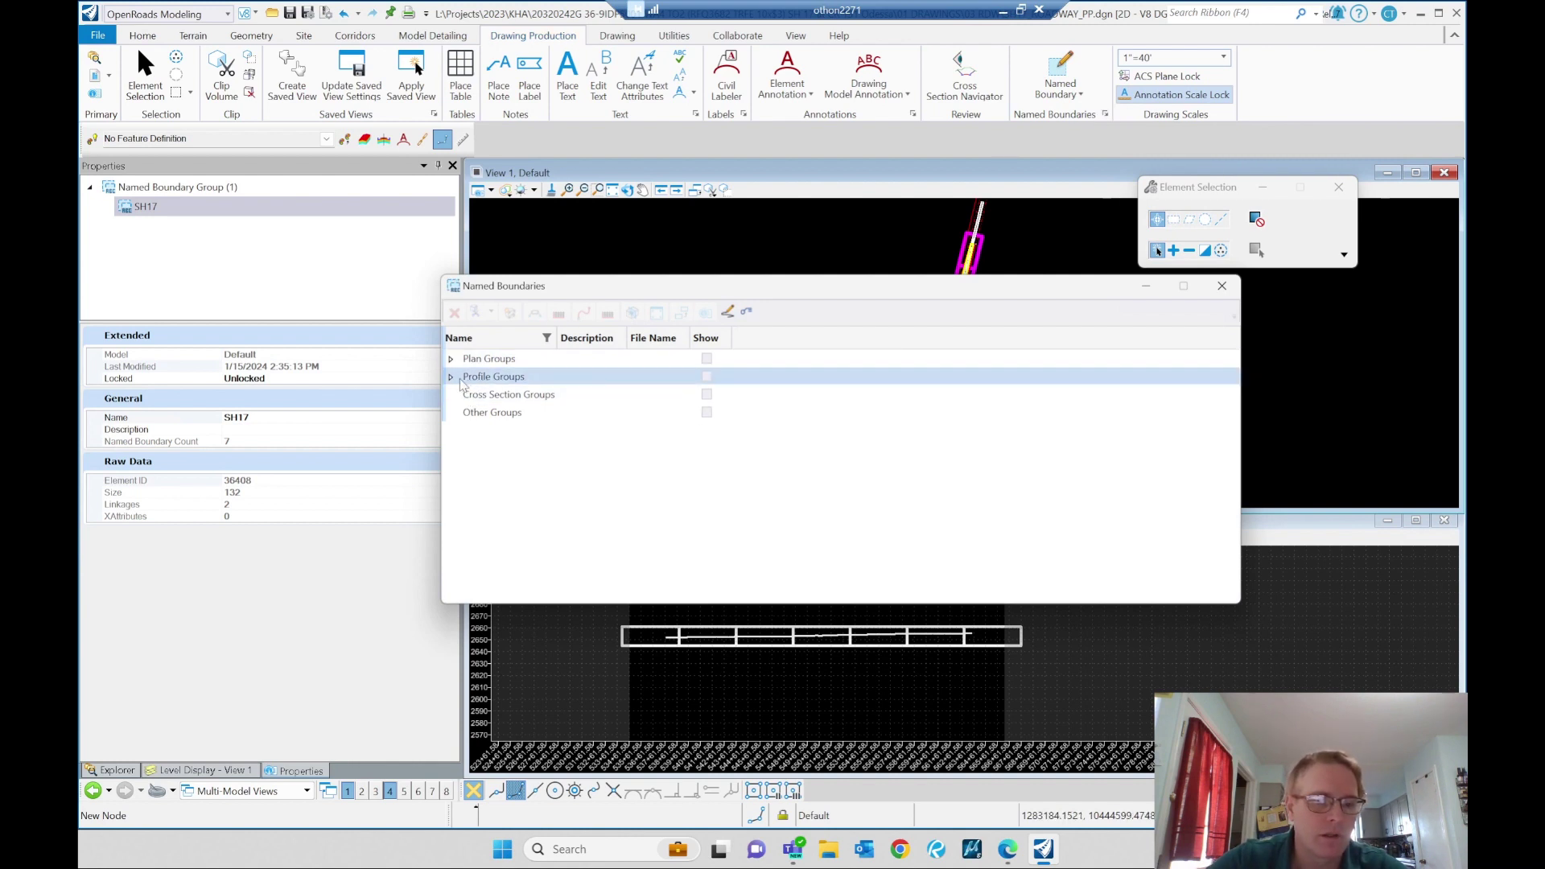
left_click(451, 359)
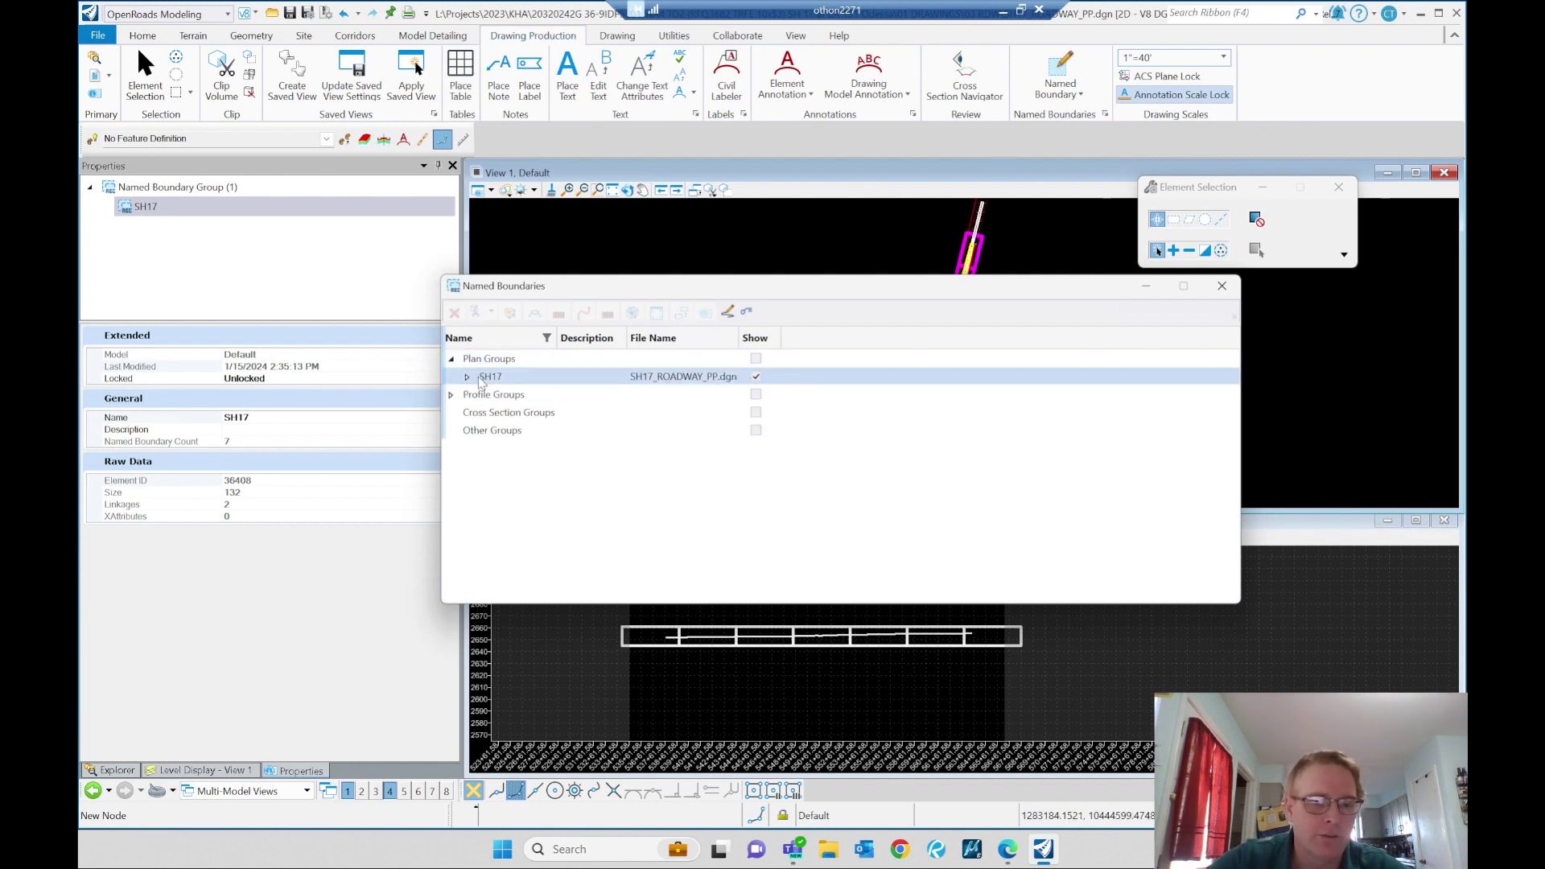
left_click(467, 376)
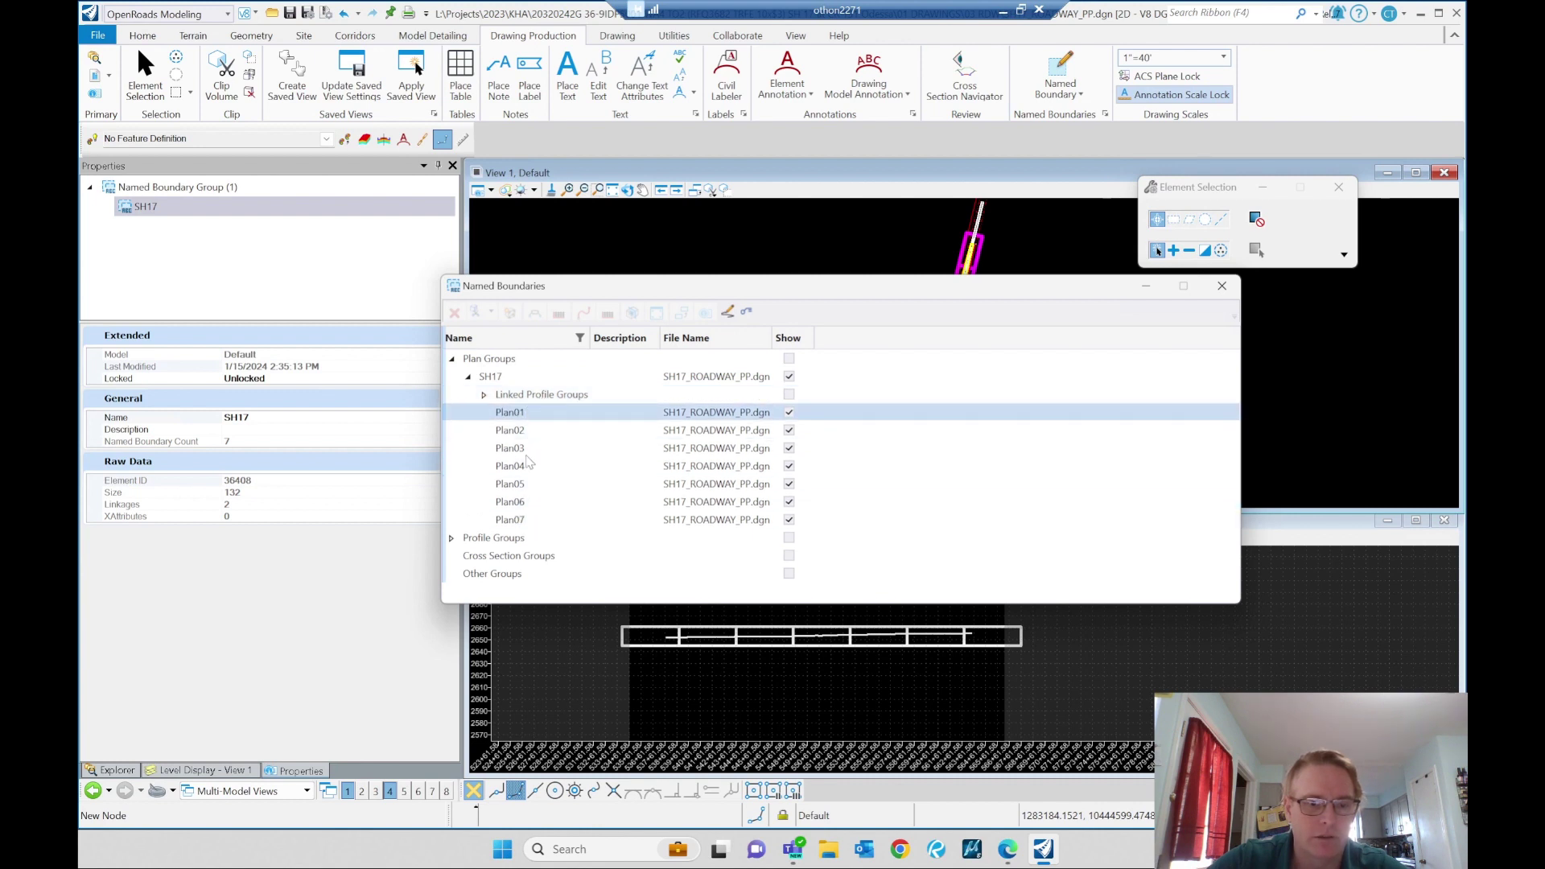
left_click(568, 376)
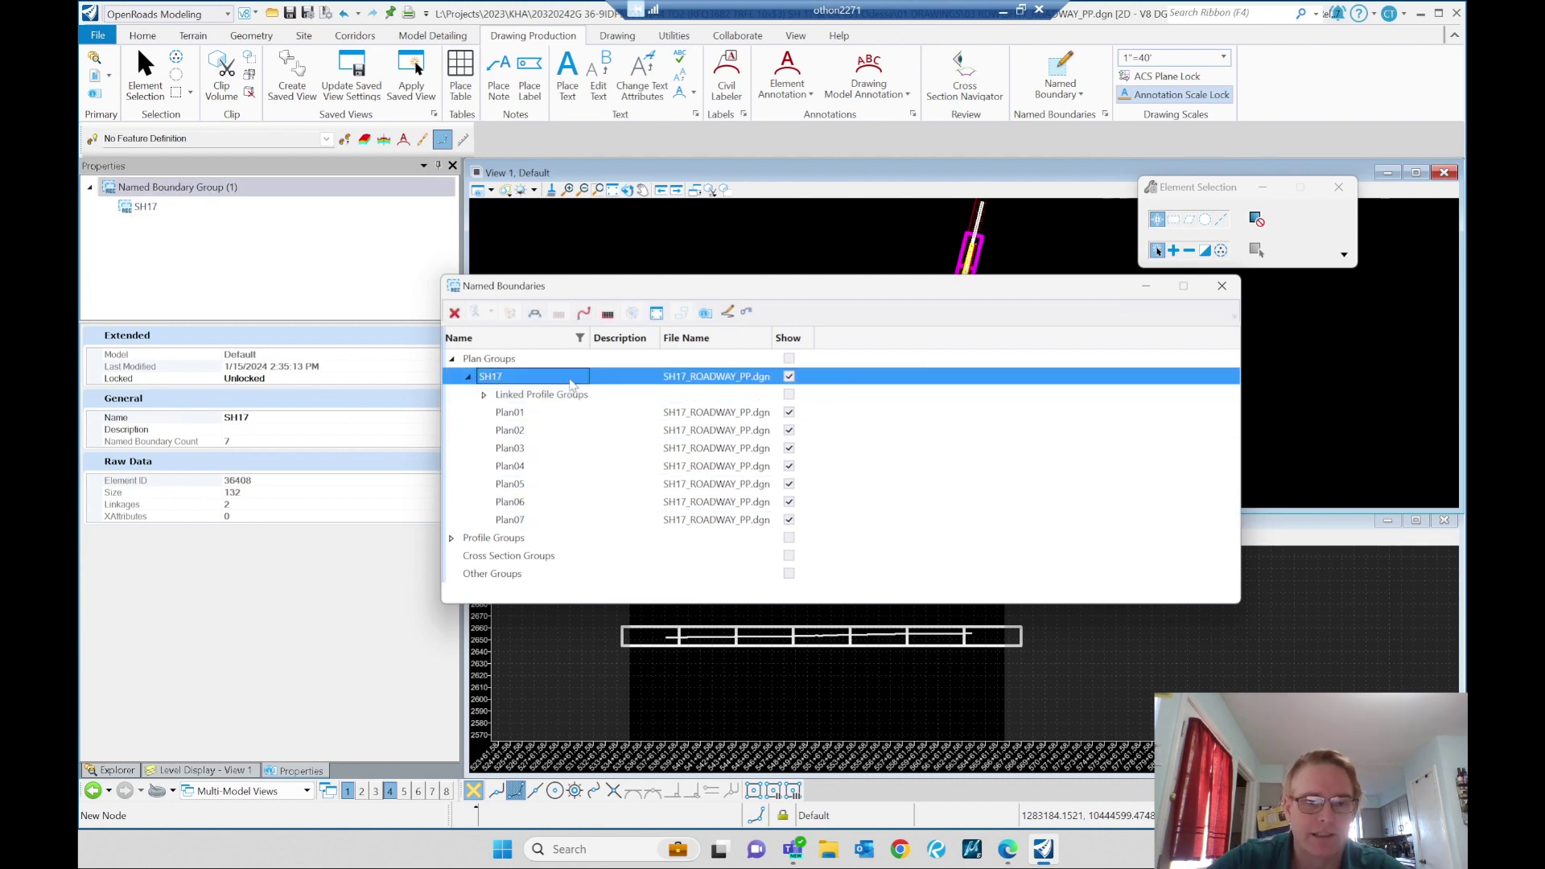
left_click(728, 314)
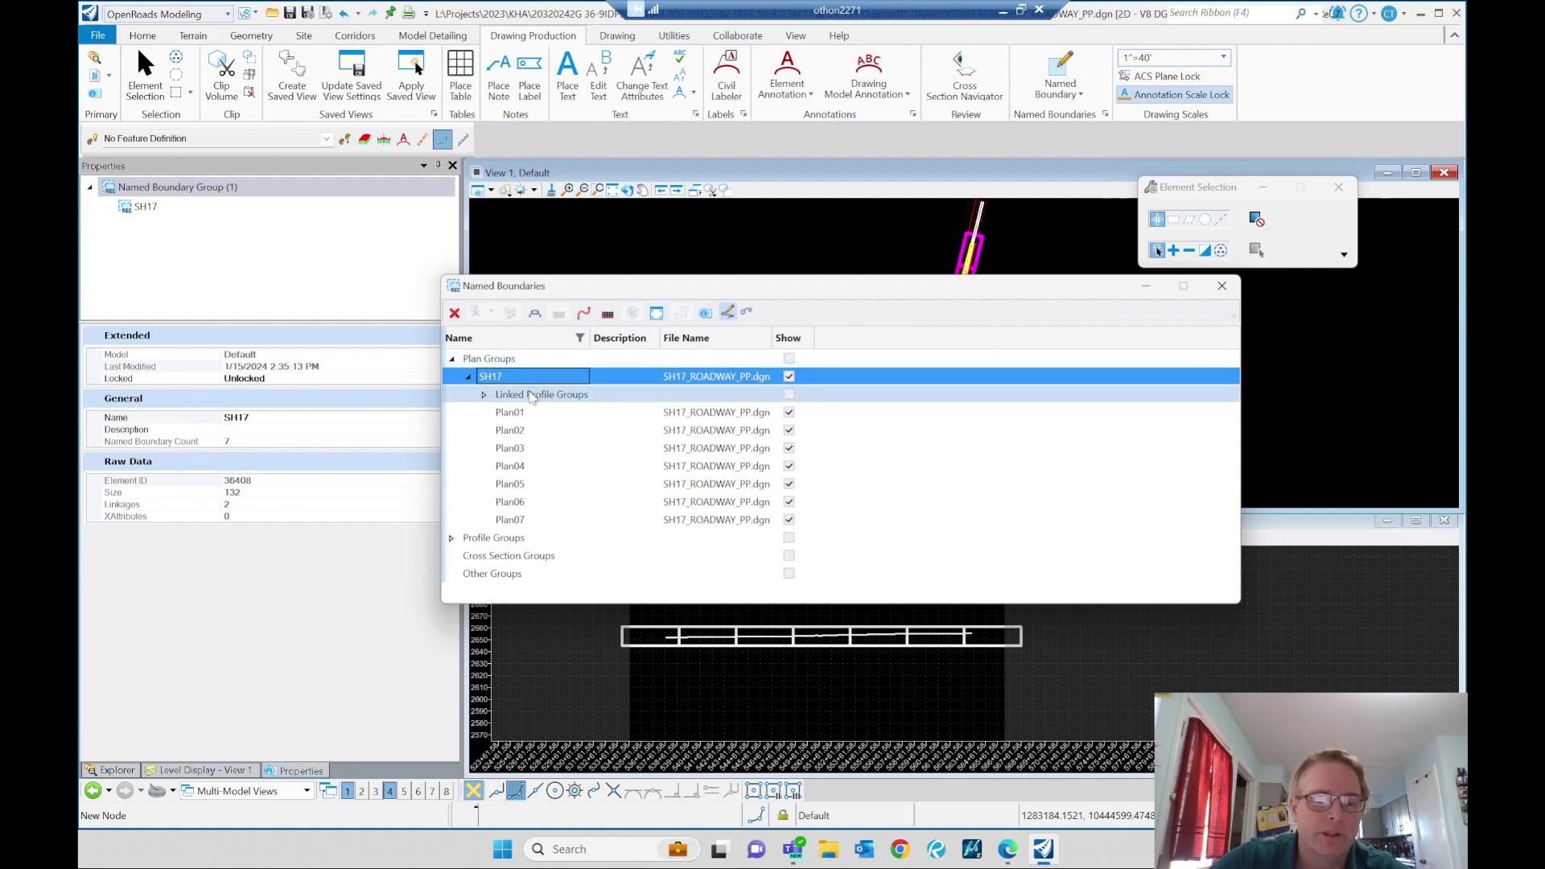
left_click(583, 314)
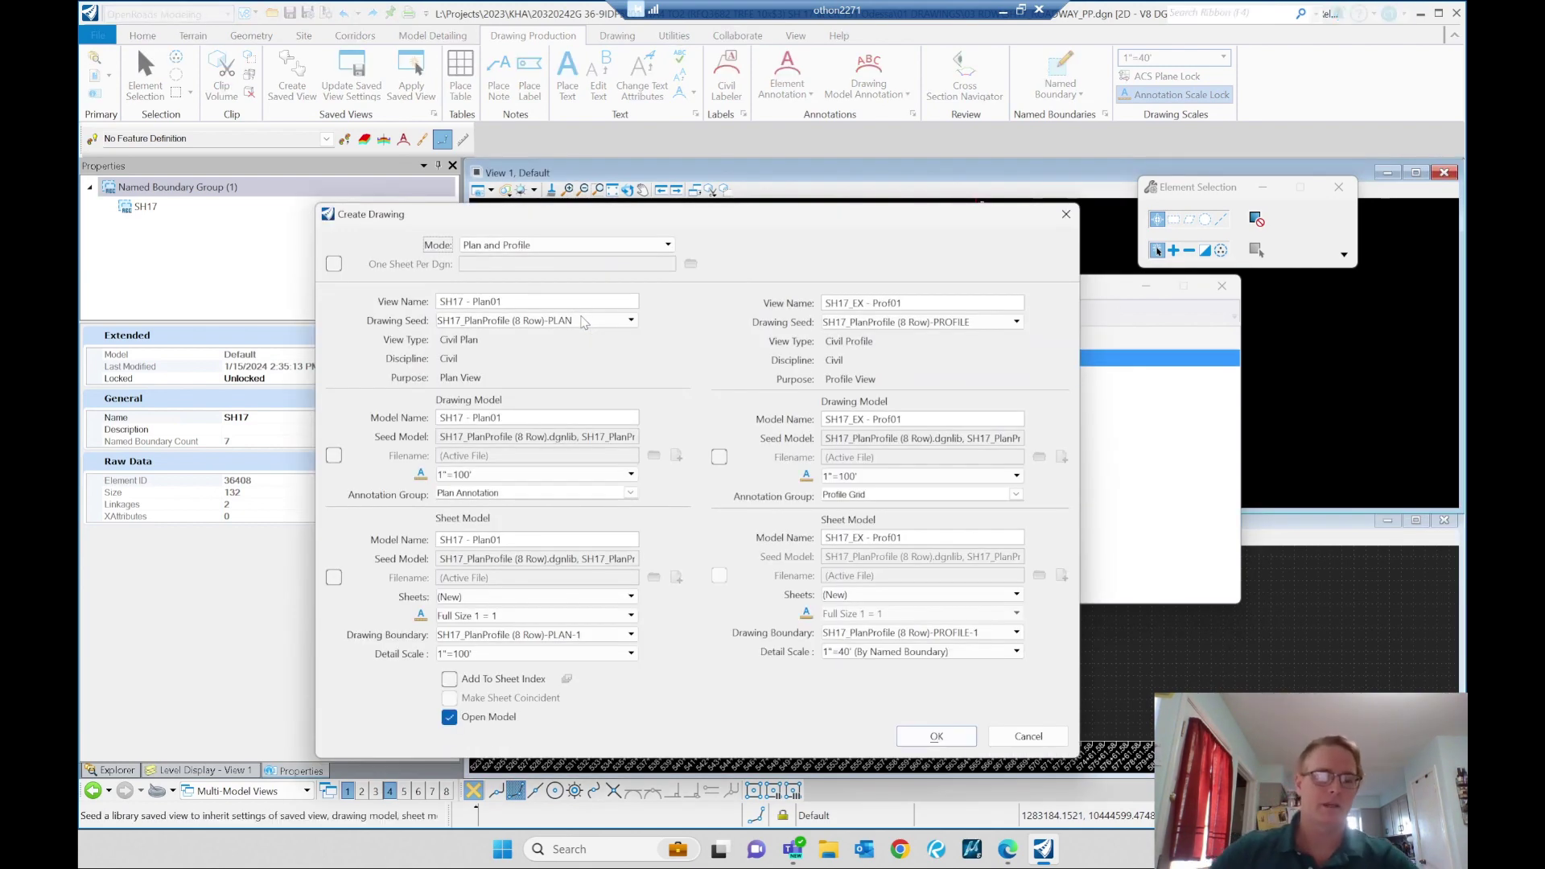
- Set the plan and profile annotation scales and both detail scales to 1"=40'
left_click_drag(474, 306, 320, 307)
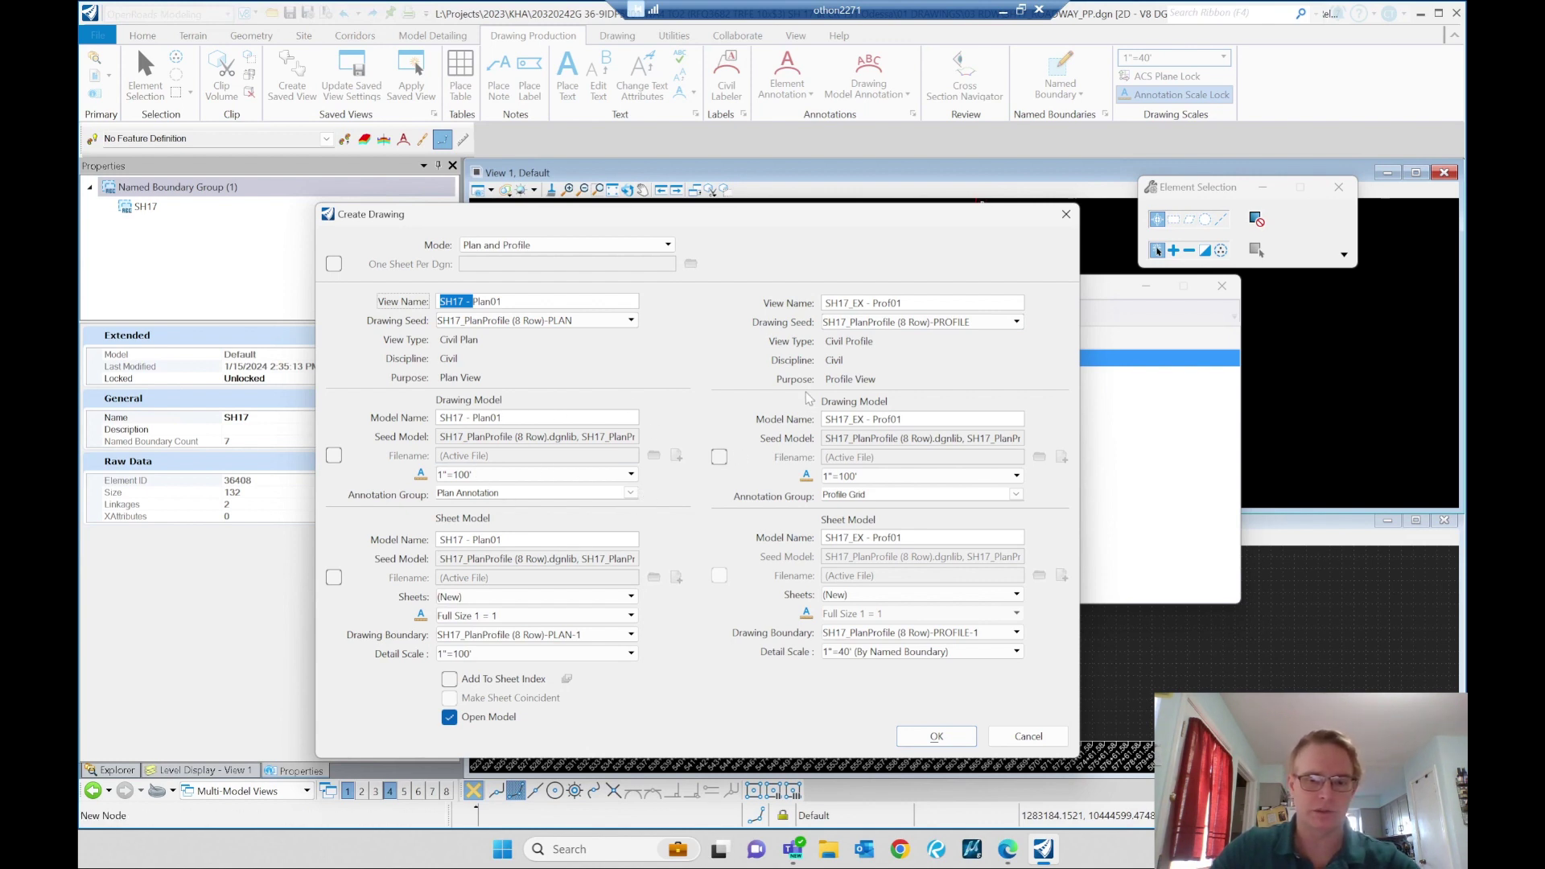
left_click(510, 476)
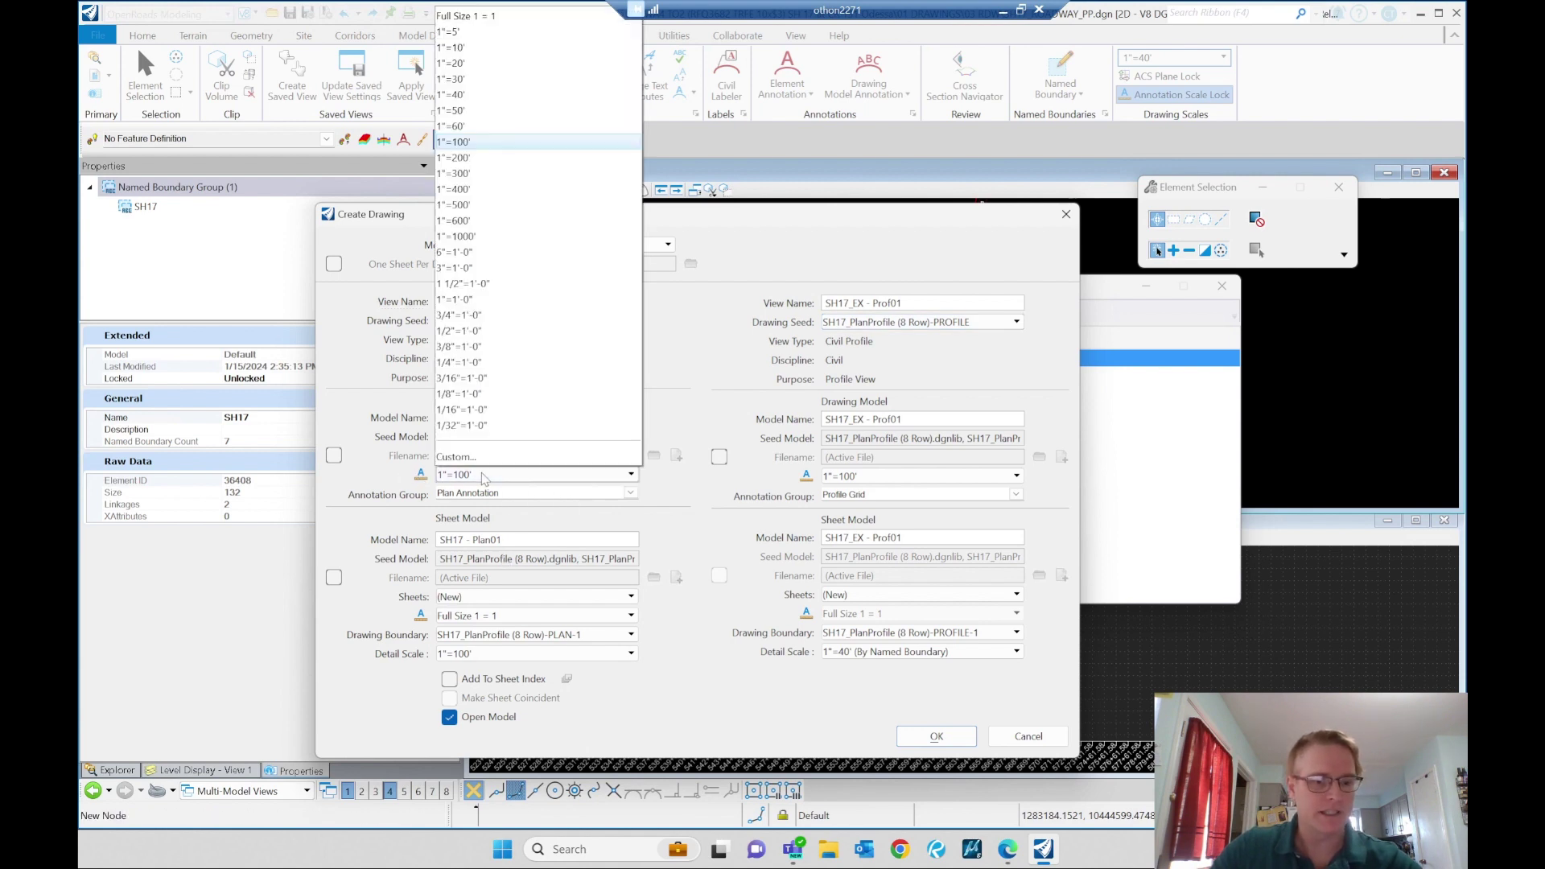
left_click(480, 95)
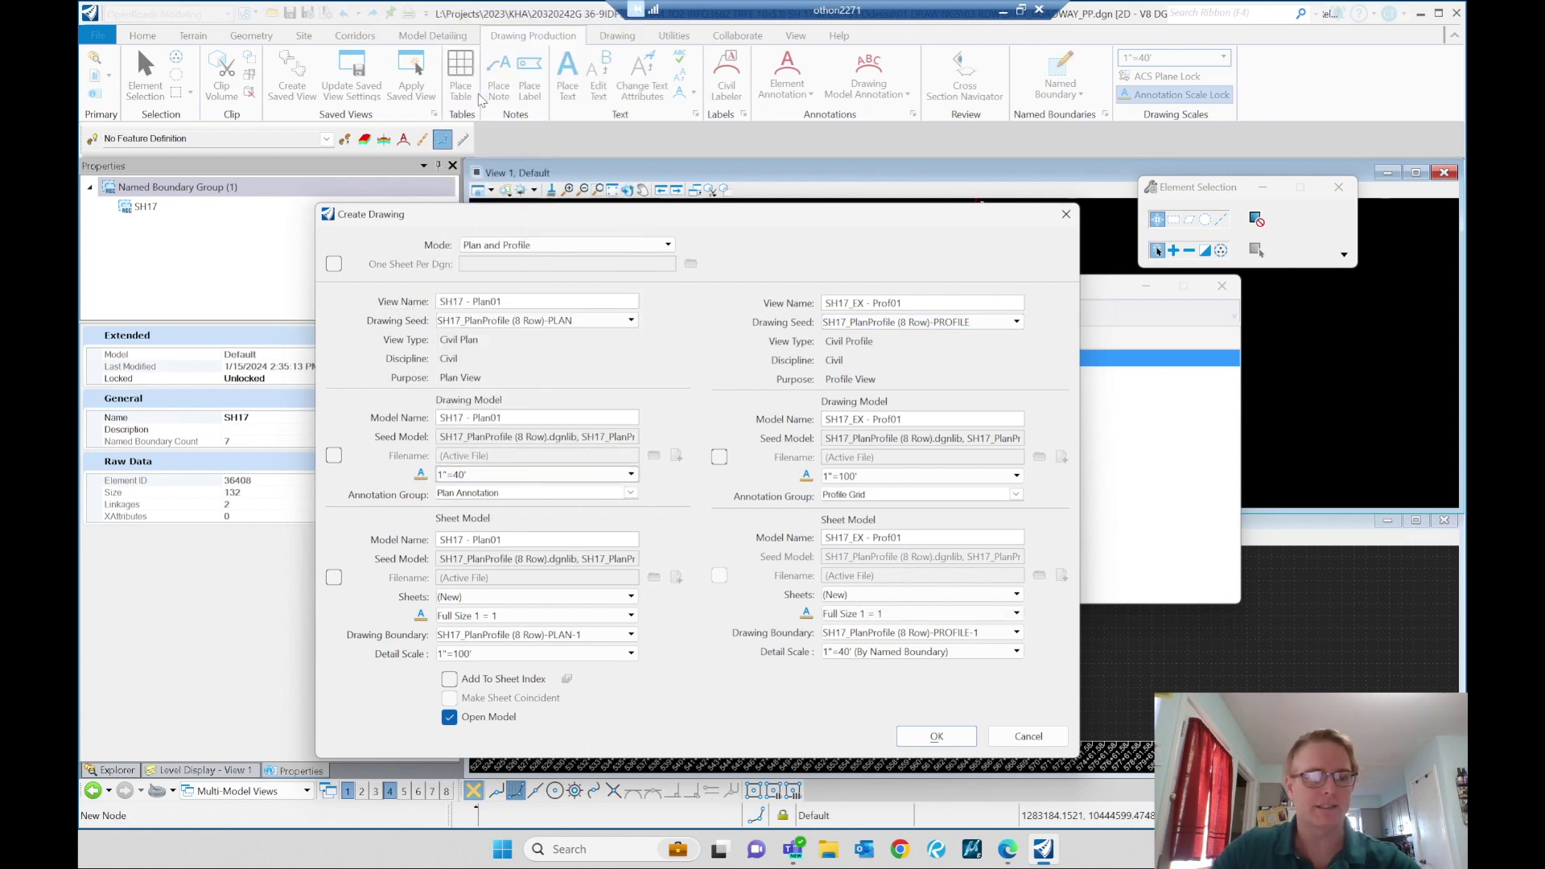
left_click(893, 475)
left_click(885, 106)
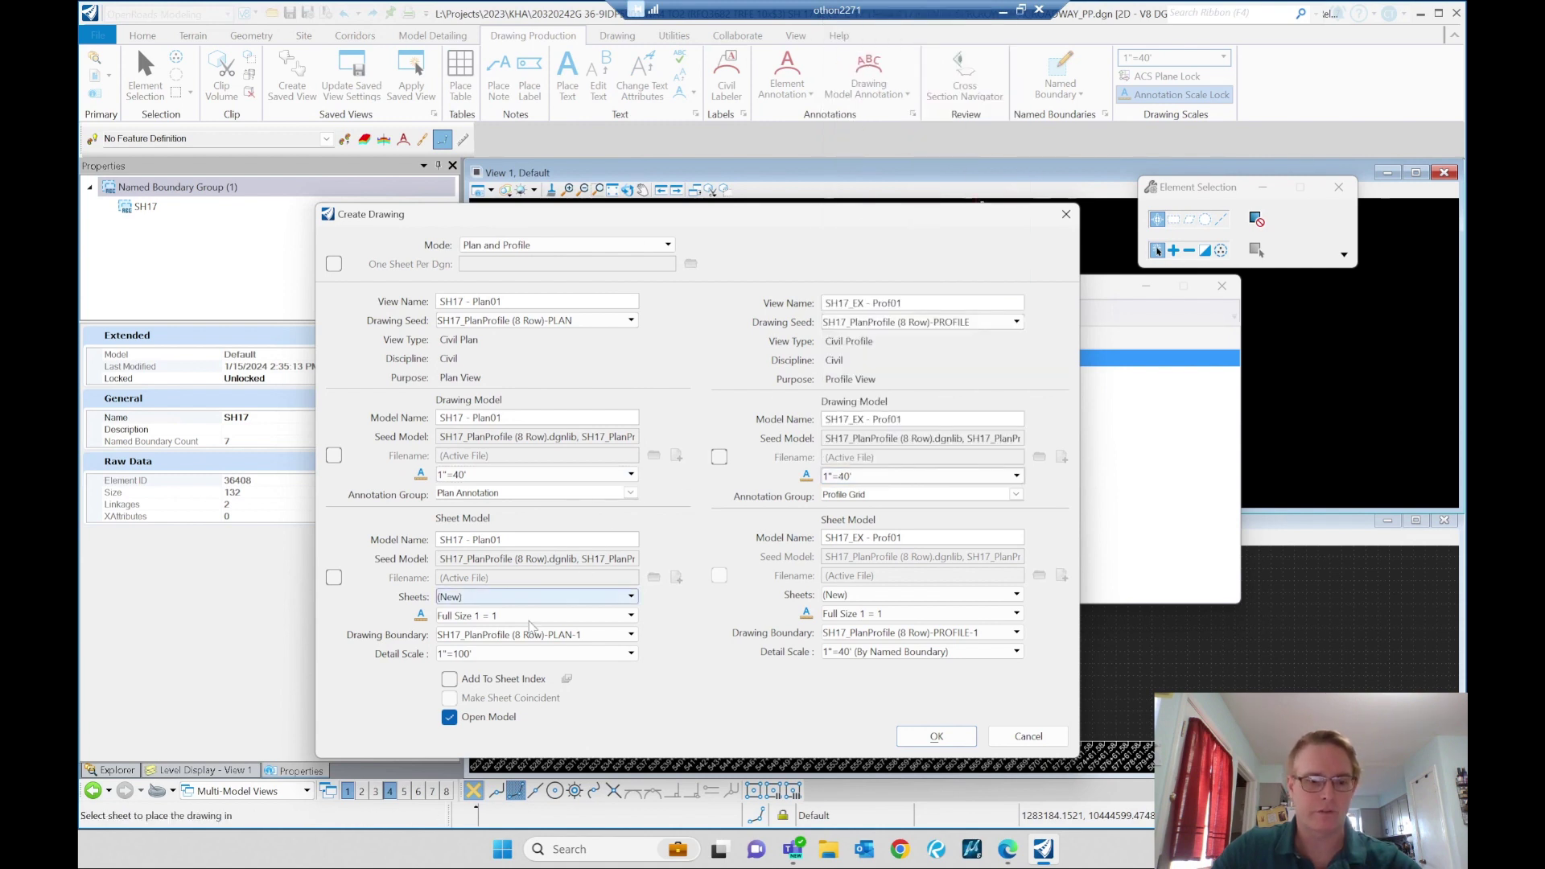
left_click(481, 654)
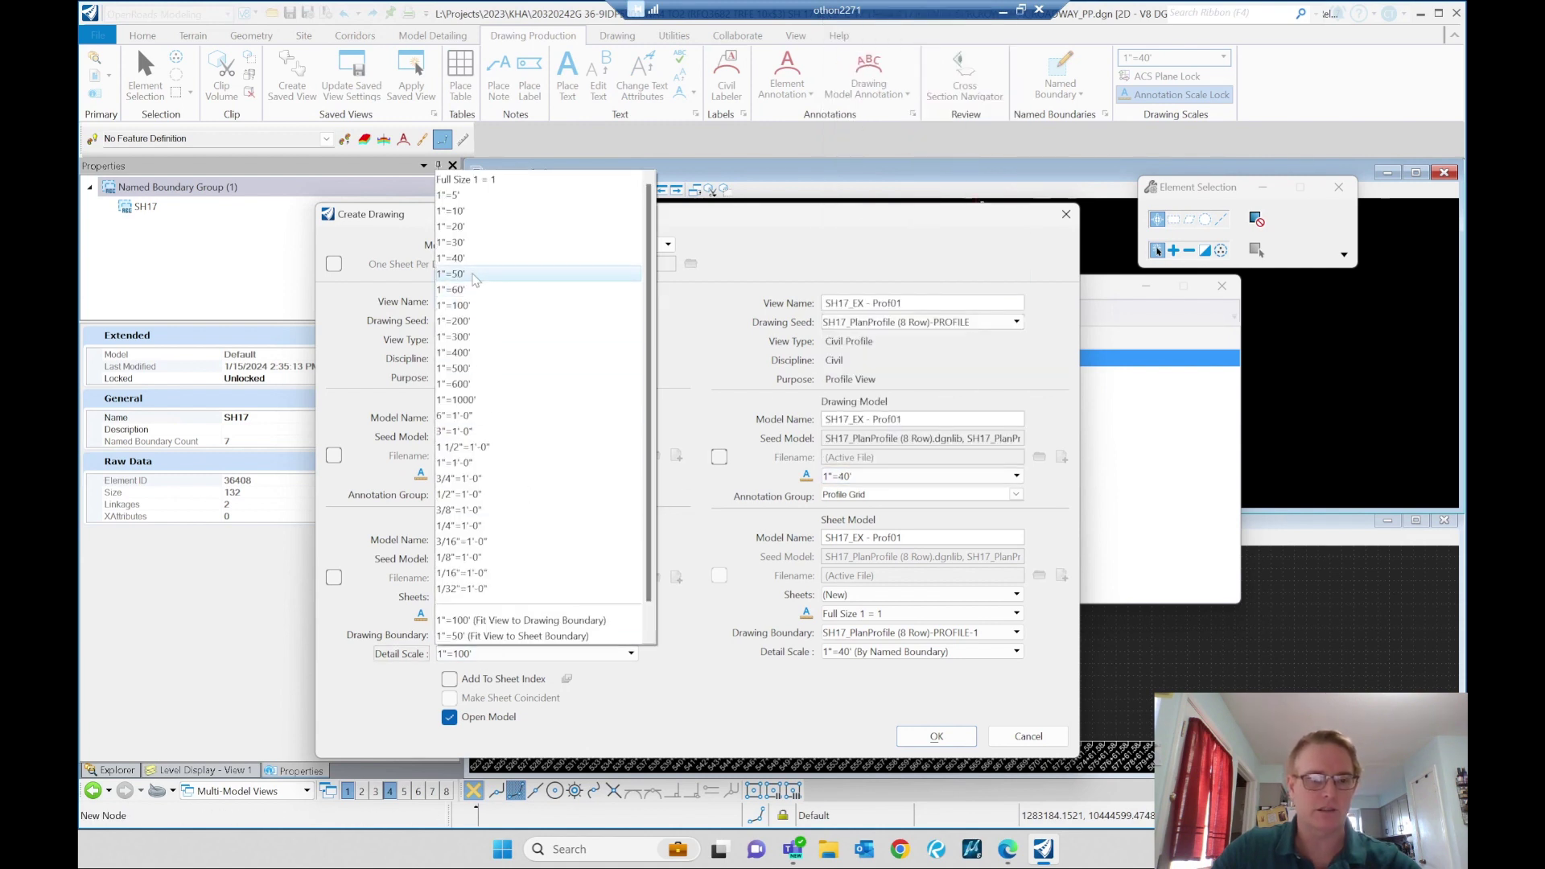
left_click(475, 267)
left_click(887, 652)
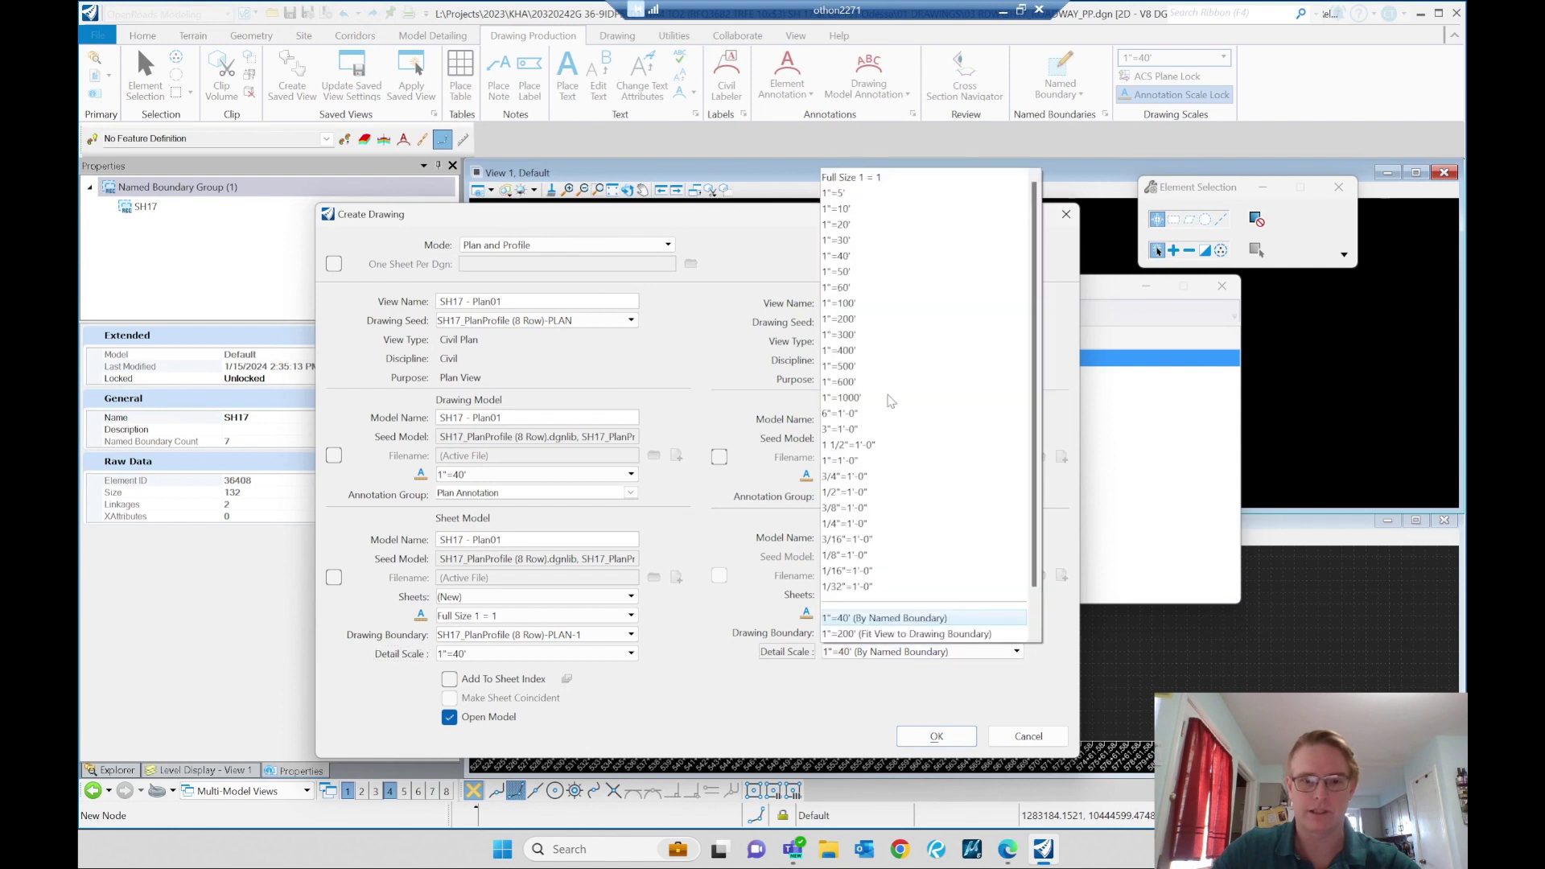
left_click(836, 256)
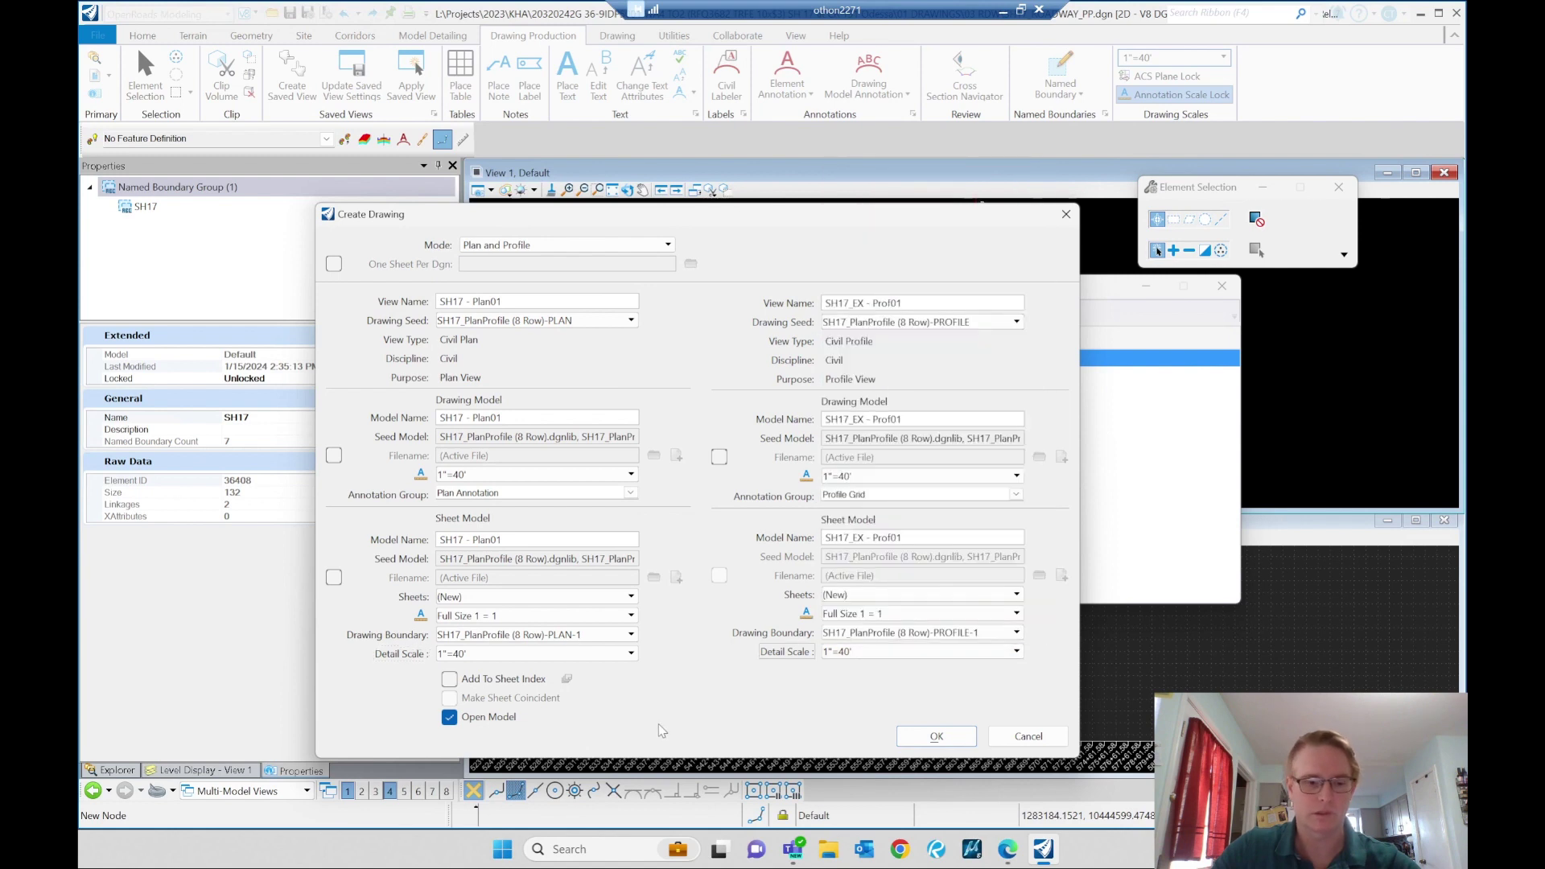
left_click(631, 654)
left_click(631, 654)
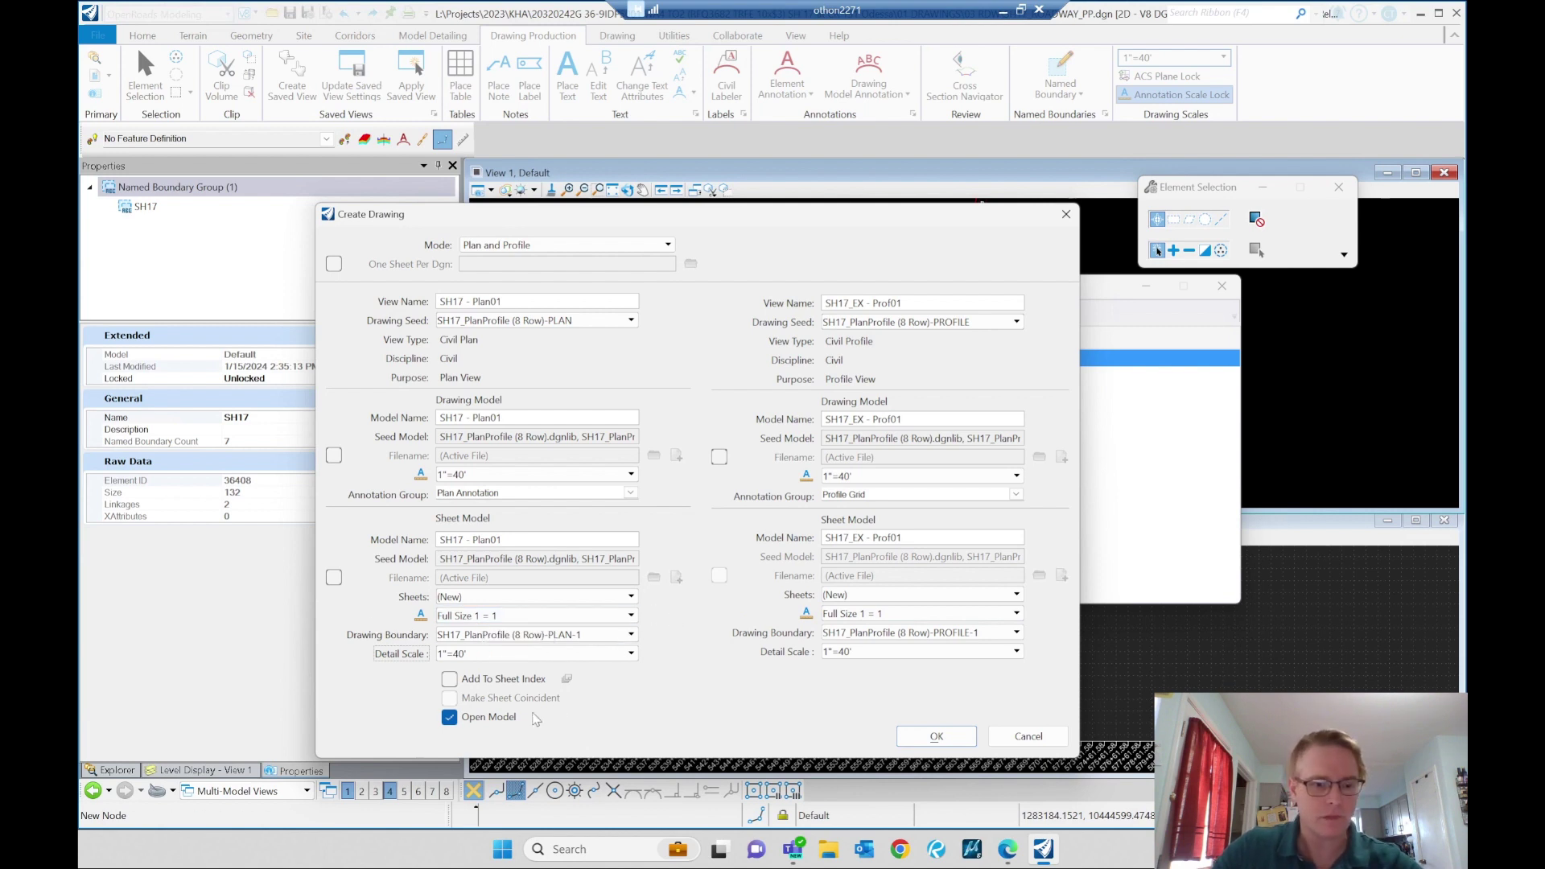
- Create the SH17 plan-profile drawings and sheets, then switch to the SH17 - Plan06 sheet view
left_click(936, 736)
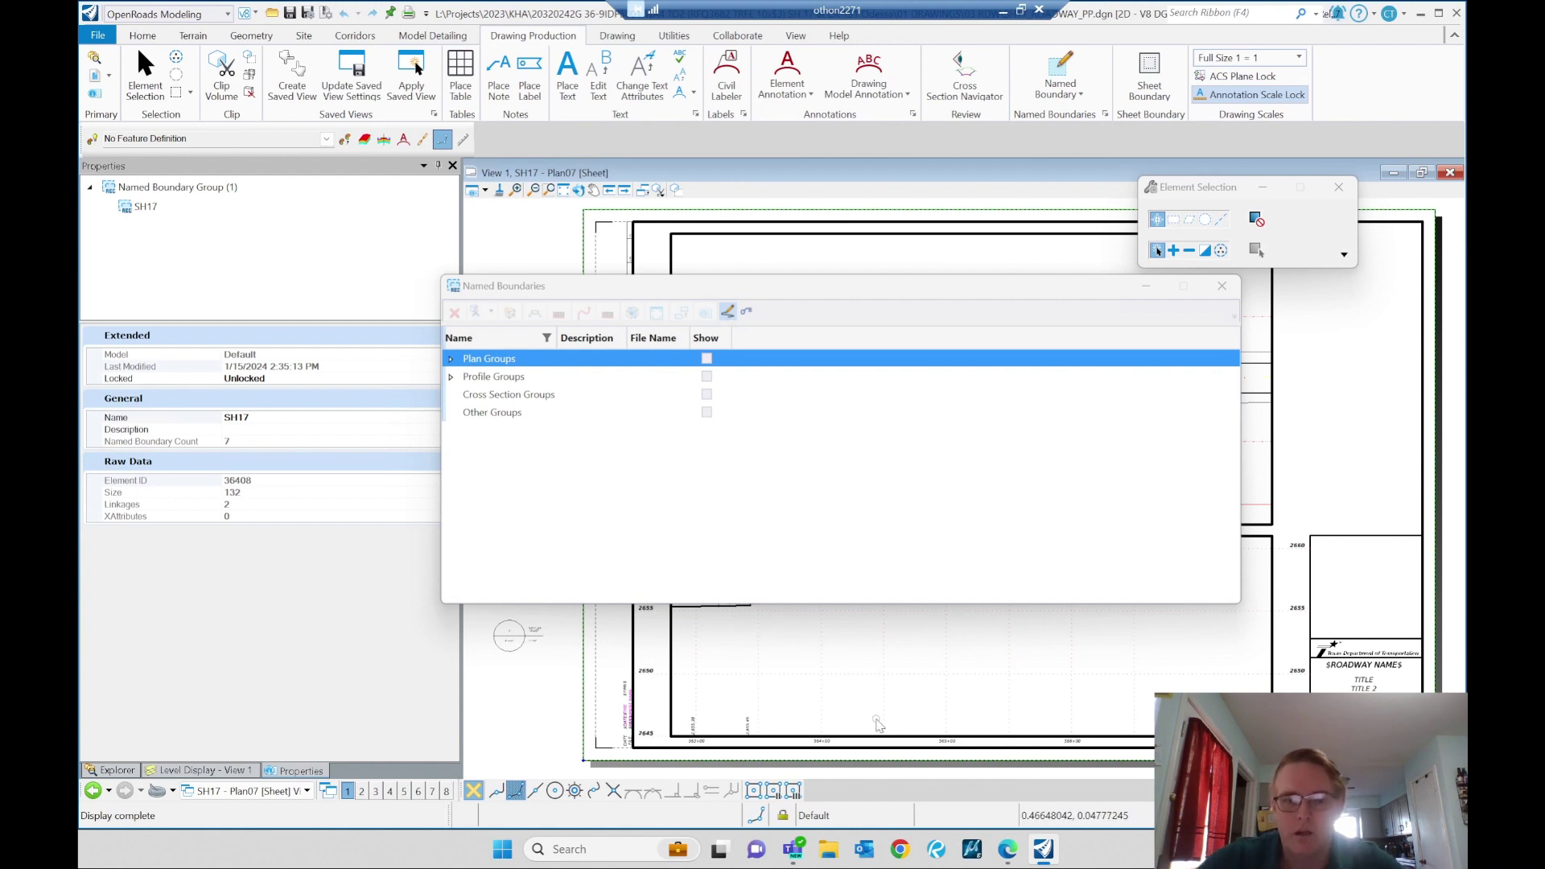
left_click(1221, 286)
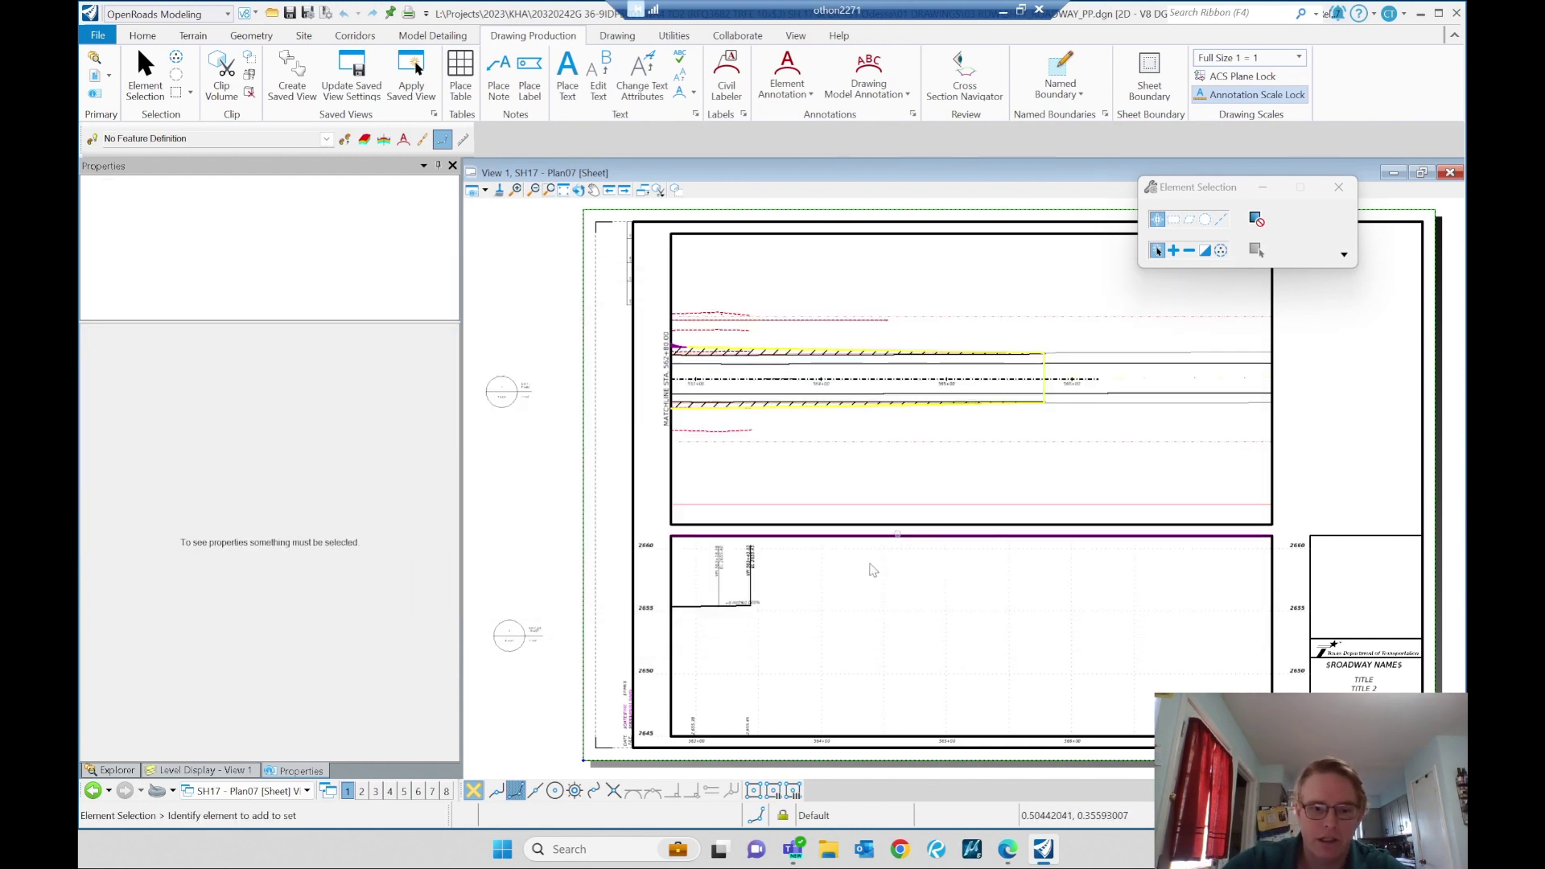
left_click(307, 791)
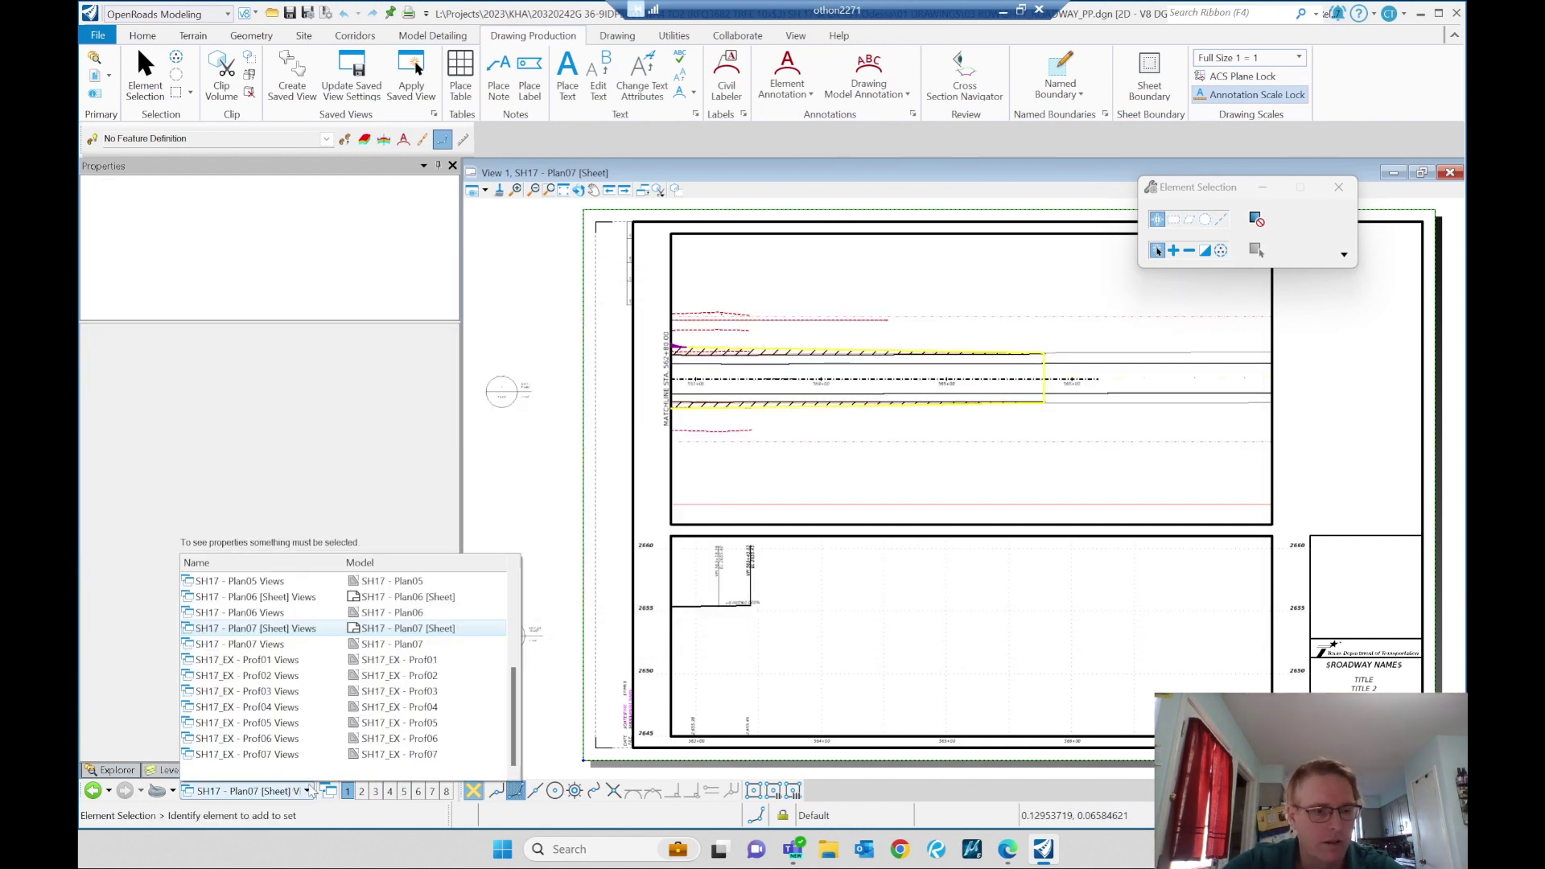
scroll(316, 648, "down", 2)
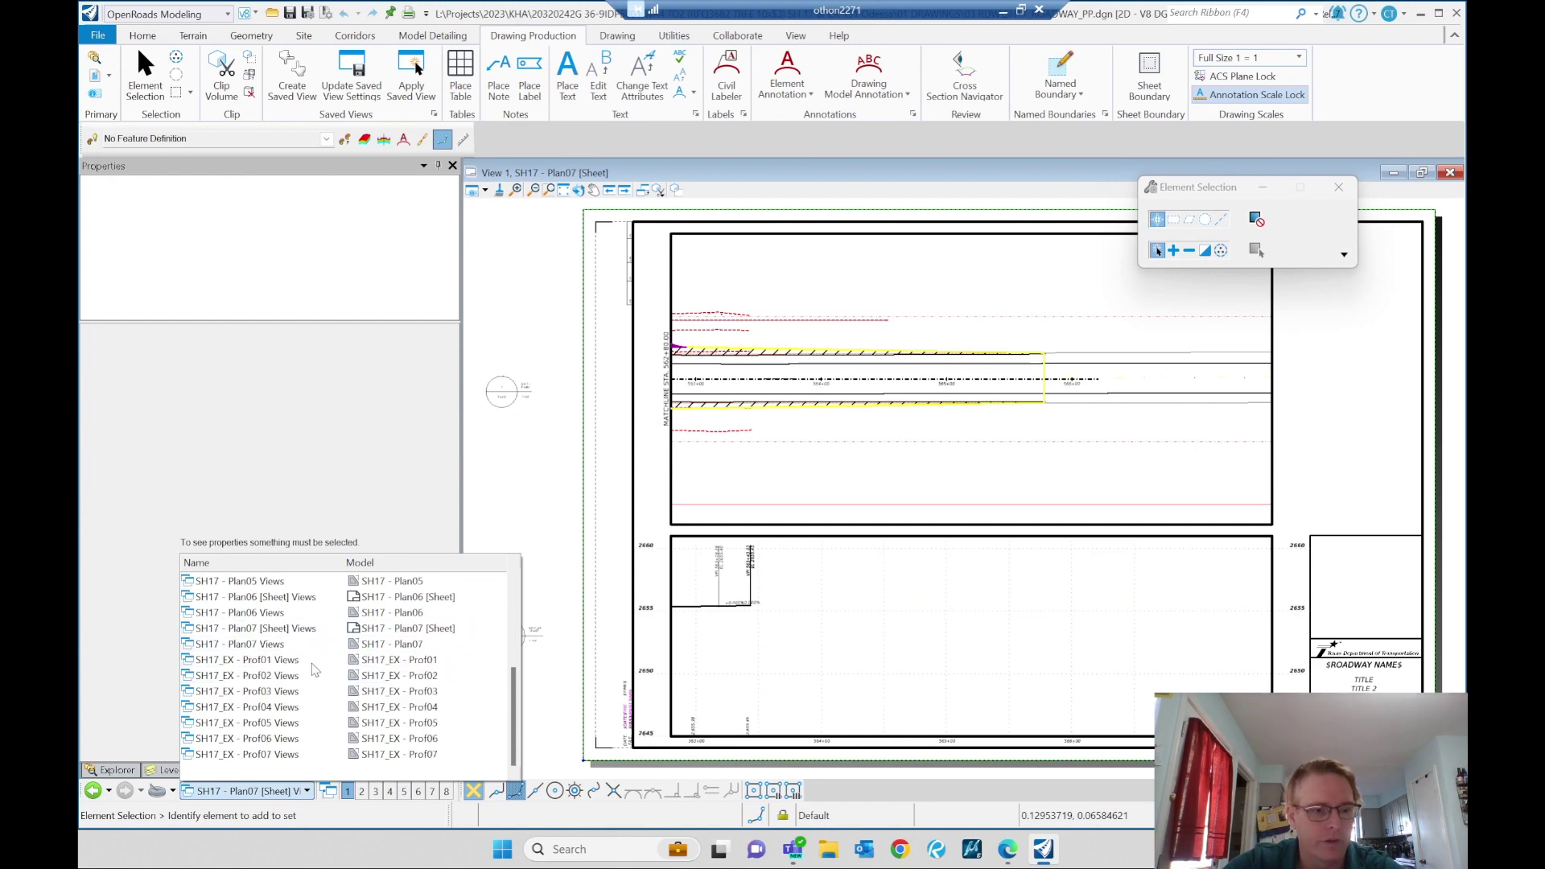
left_click(446, 596)
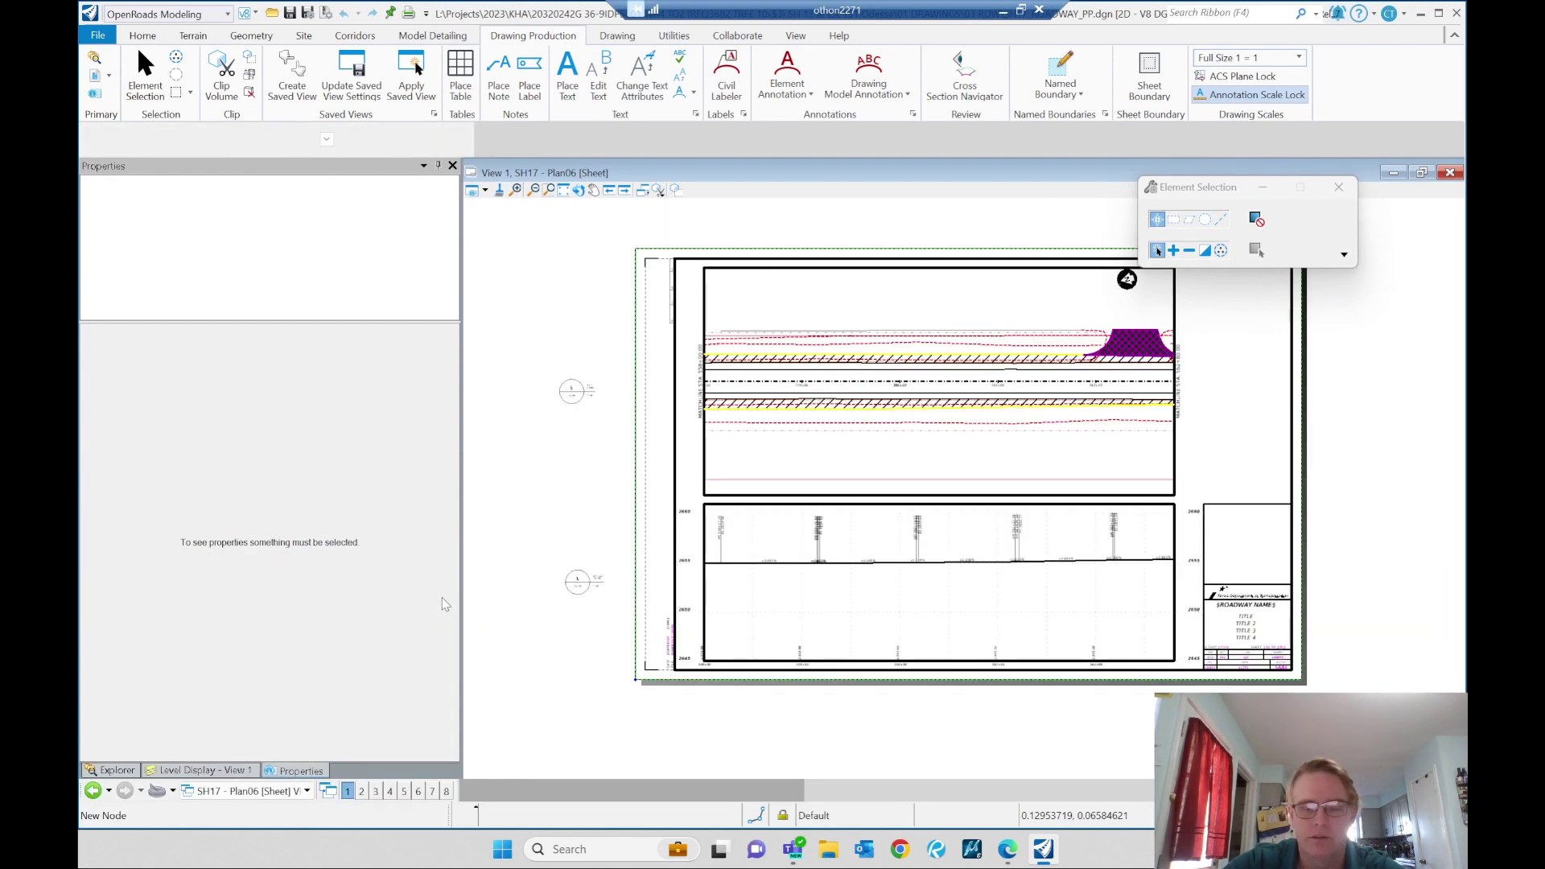
- Zoom around the Plan06 sheet, then open the SH17_EX - Prof02 profile drawing
scroll(956, 555, "up", 2)
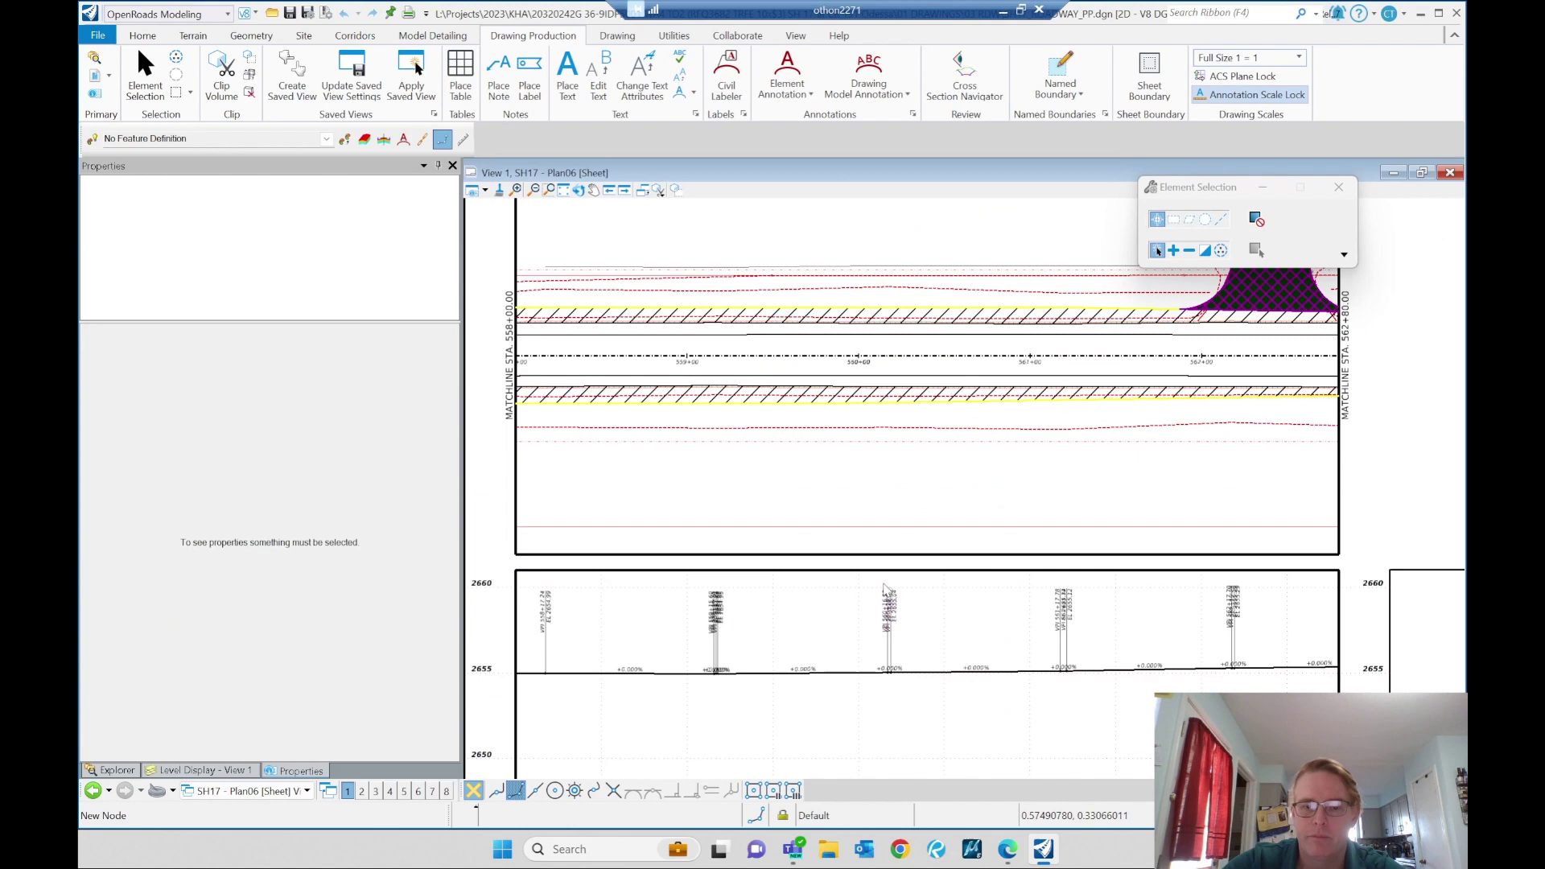
scroll(930, 580, "down", 2)
scroll(894, 626, "up", 2)
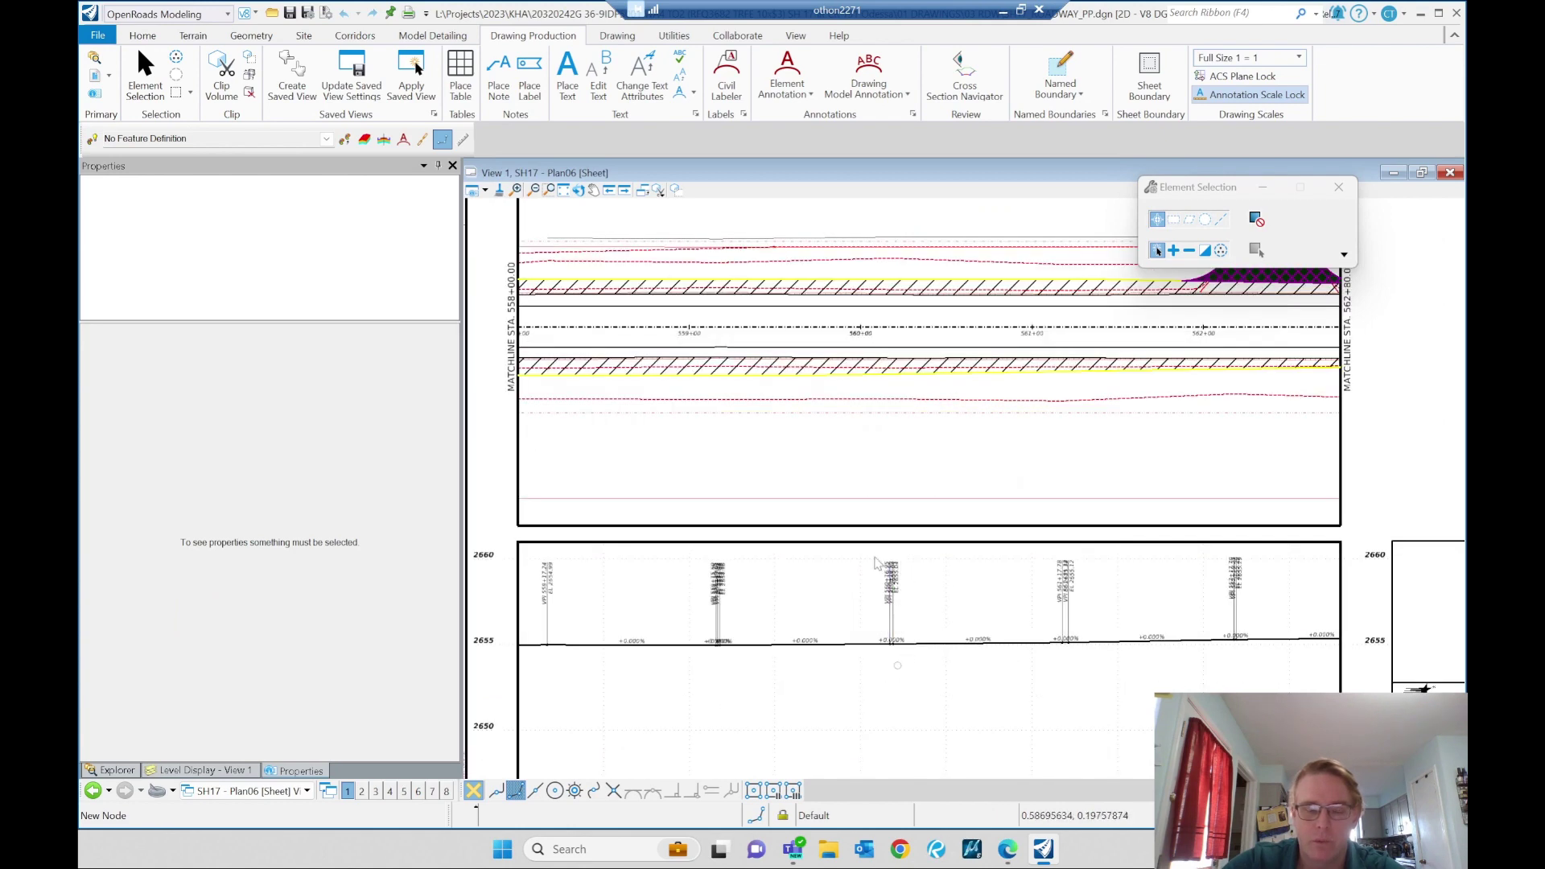
scroll(844, 651, "down", 3)
scroll(849, 670, "up", 3)
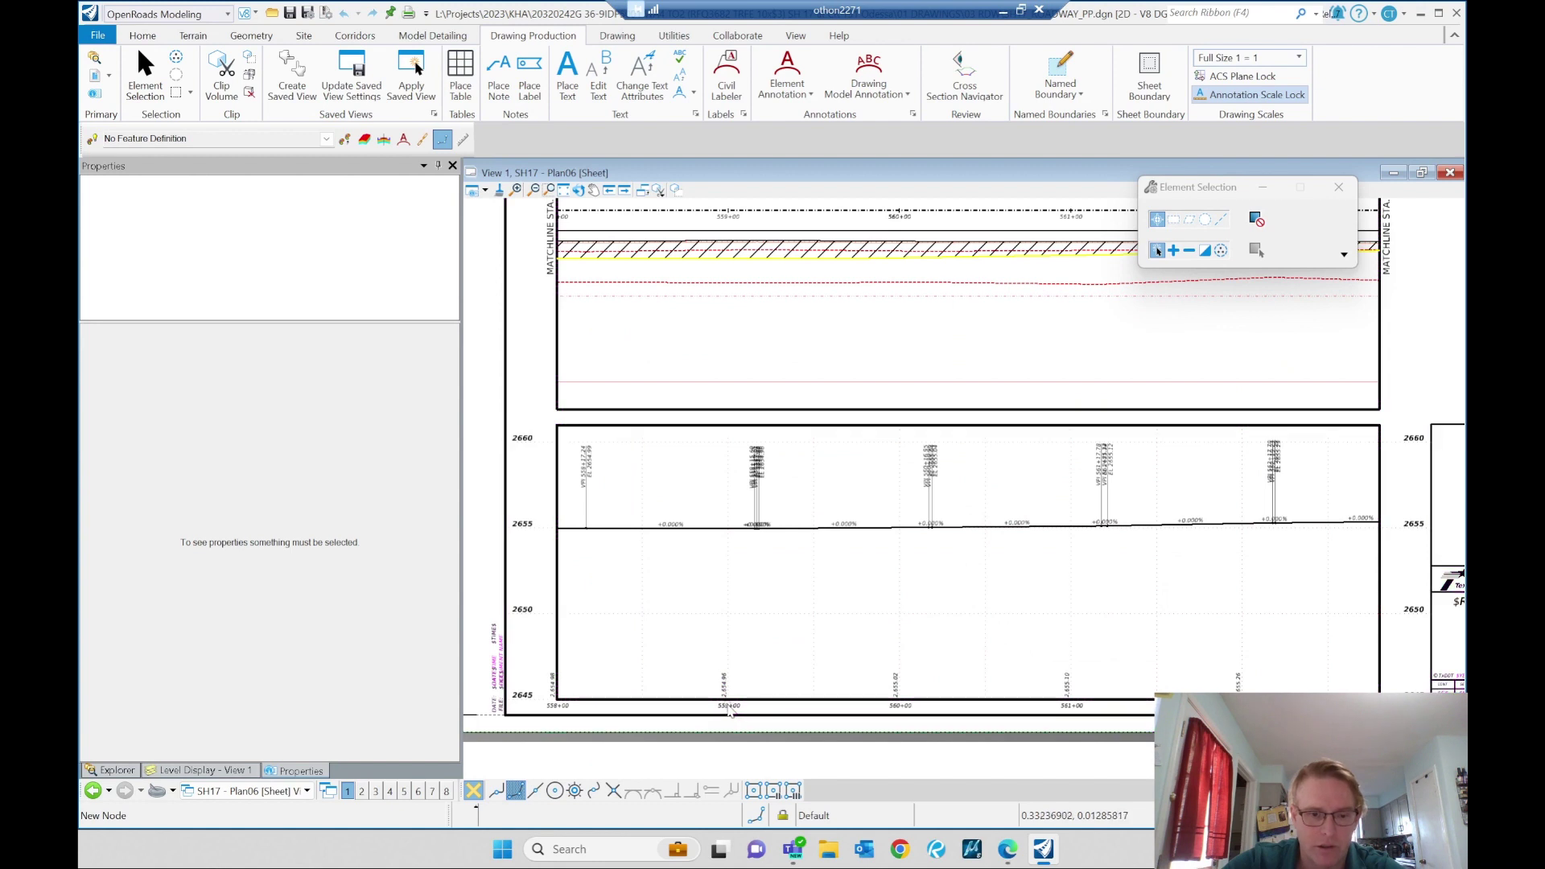
left_click(307, 792)
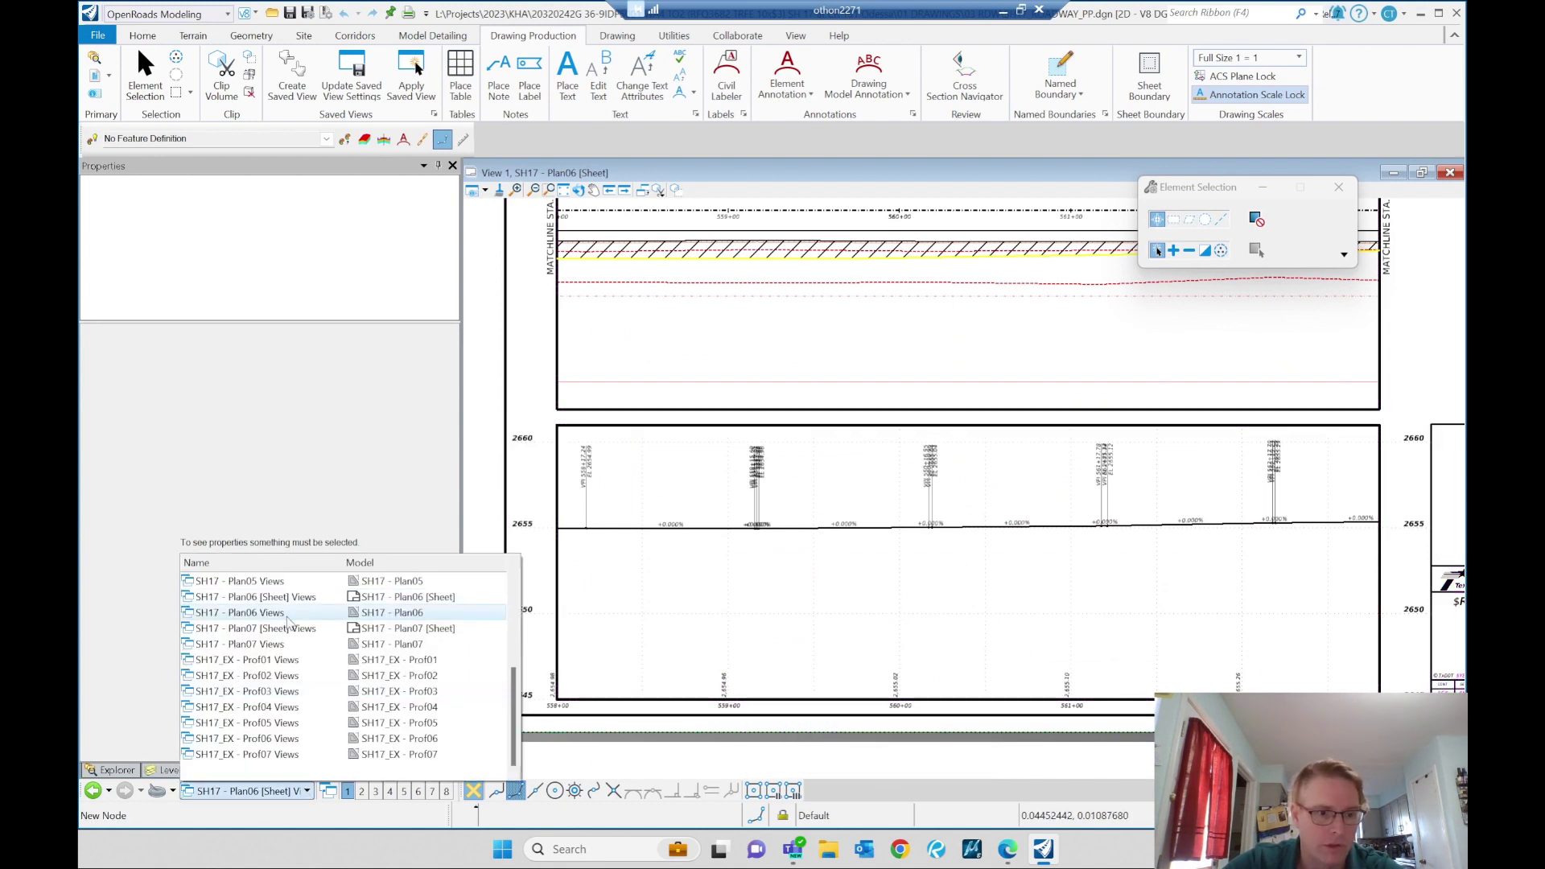
left_click(267, 676)
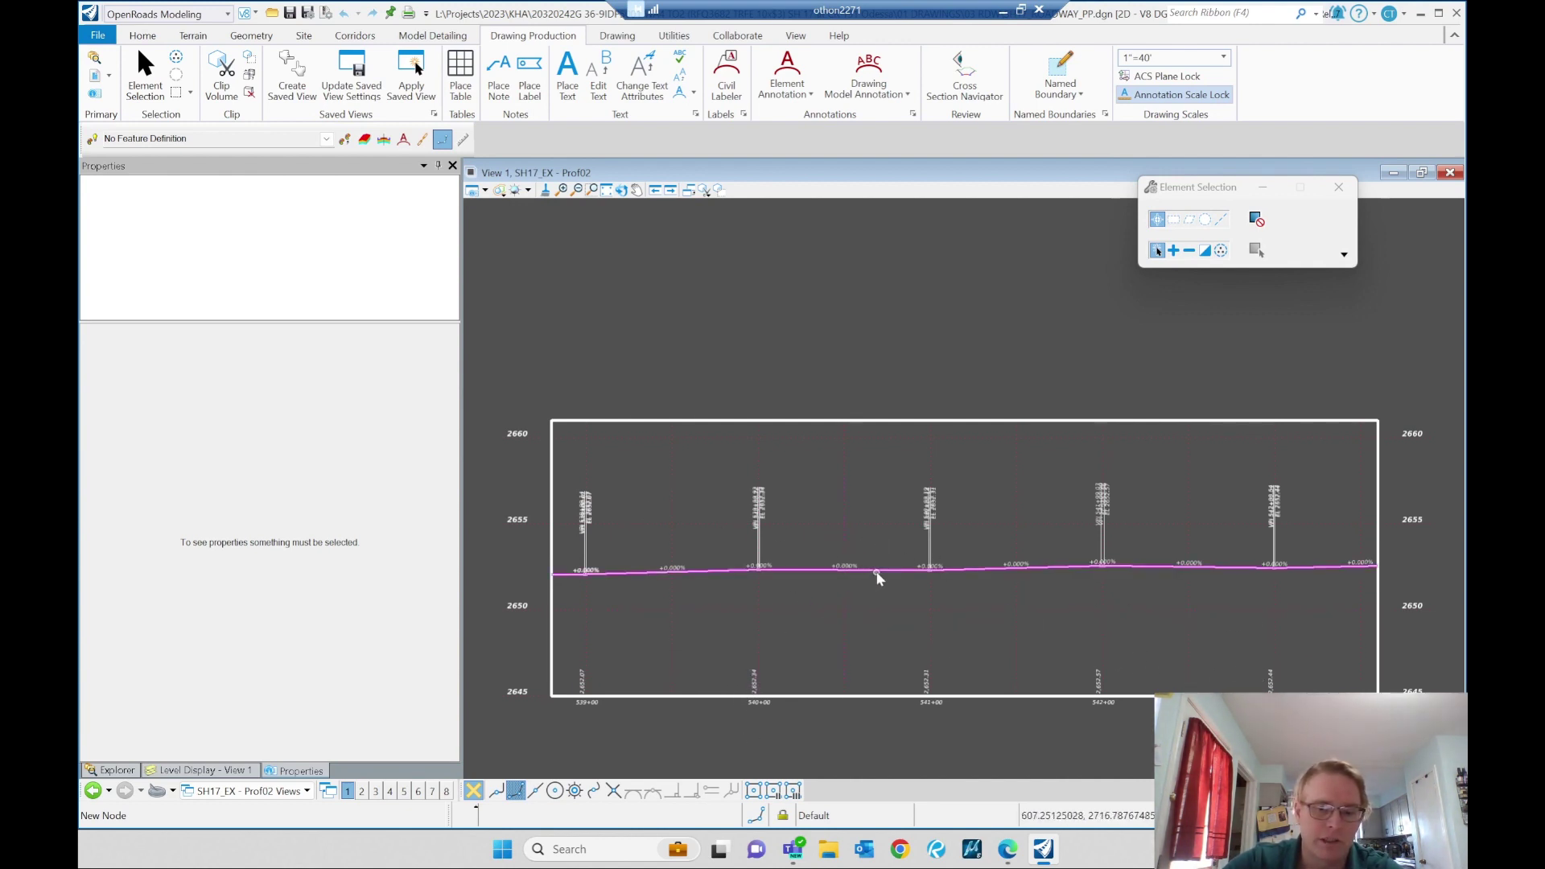
- Delete the first VPI label stacks and +0.000% grade labels along the existing ground profile
left_click(868, 578)
left_click(881, 586)
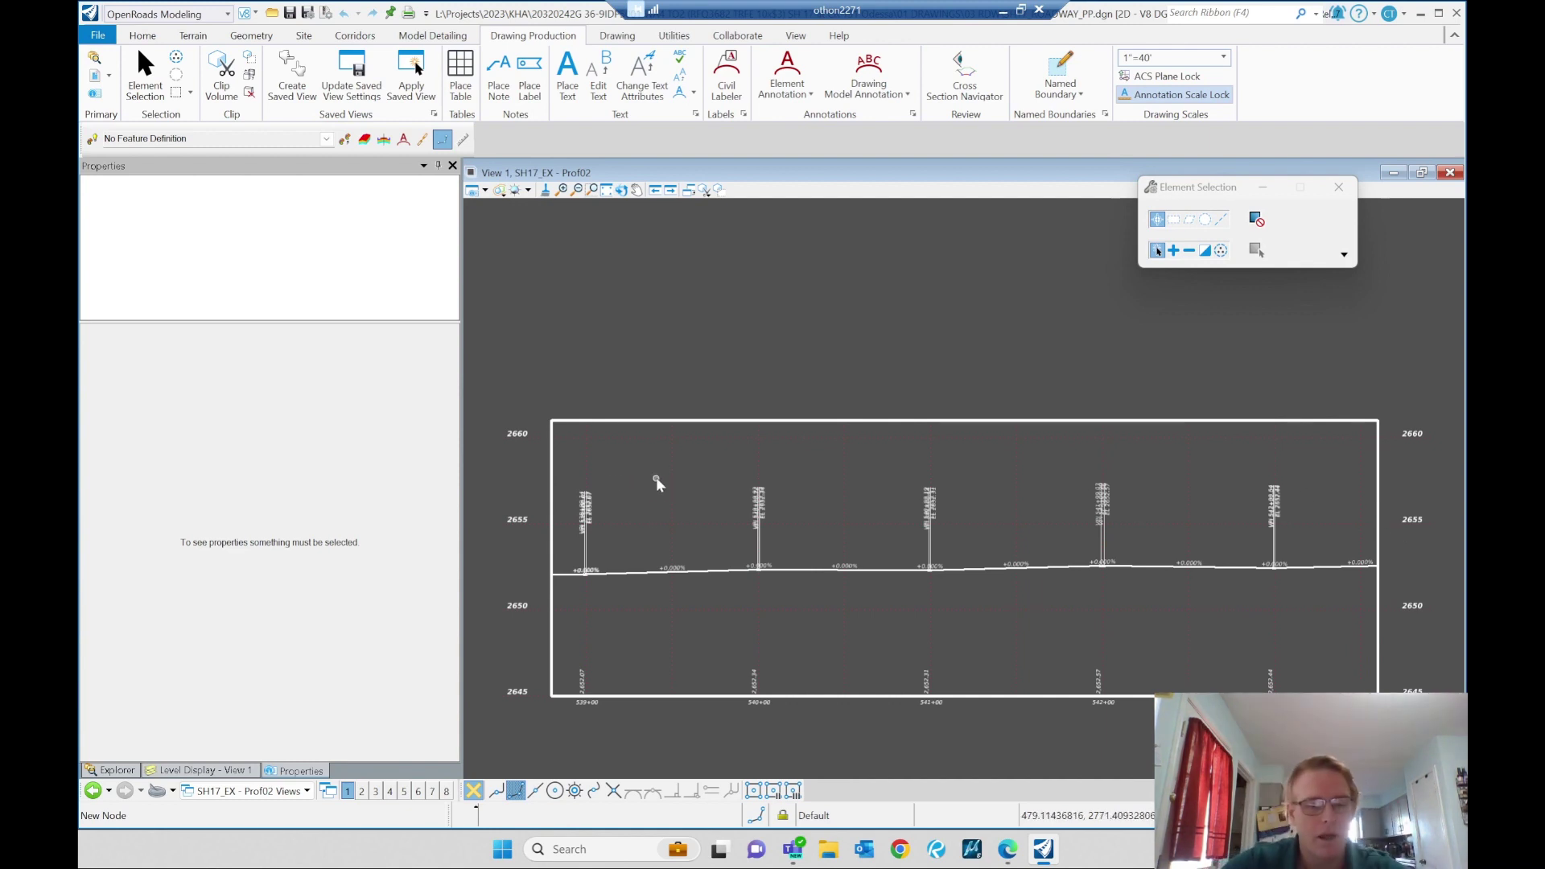
left_click_drag(572, 477, 615, 605)
key("Delete")
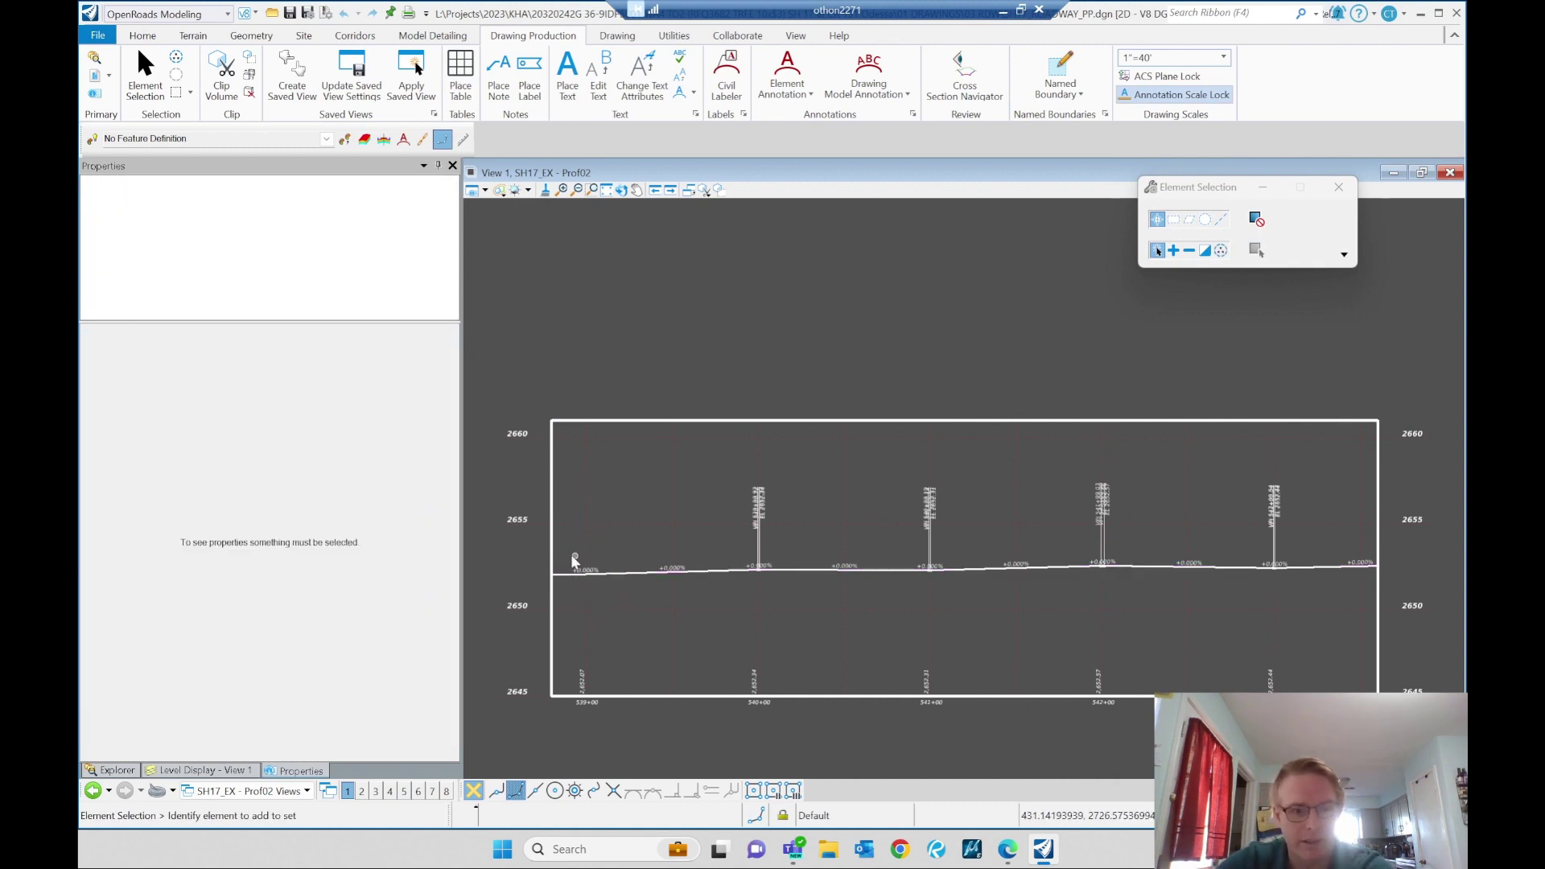
left_click(628, 586)
key("Delete")
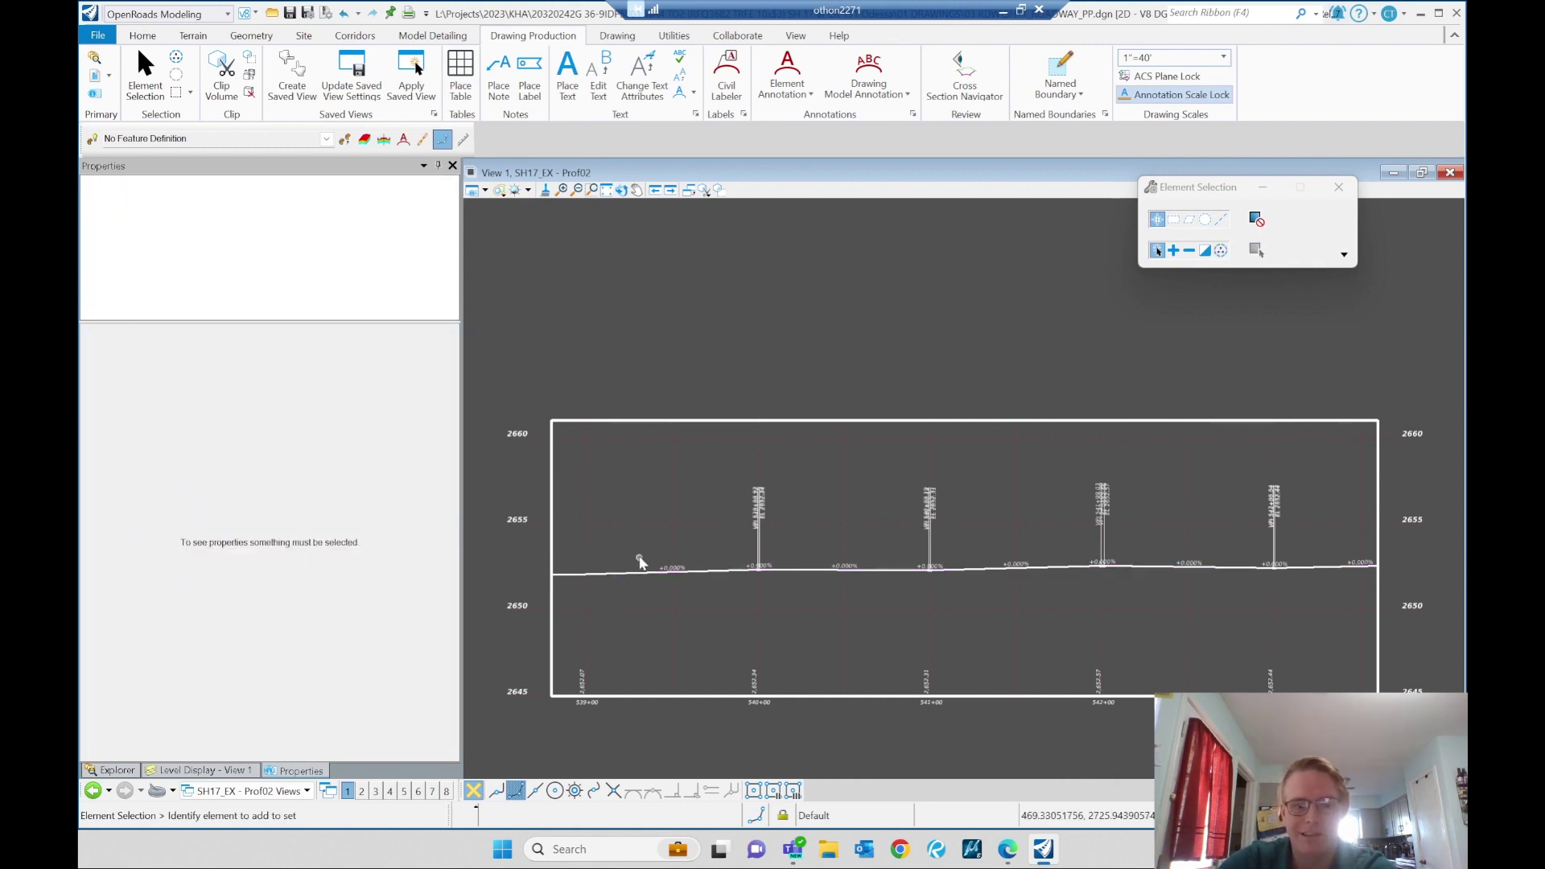
left_click(692, 579)
key("Delete")
left_click_drag(731, 454, 808, 587)
key("Delete")
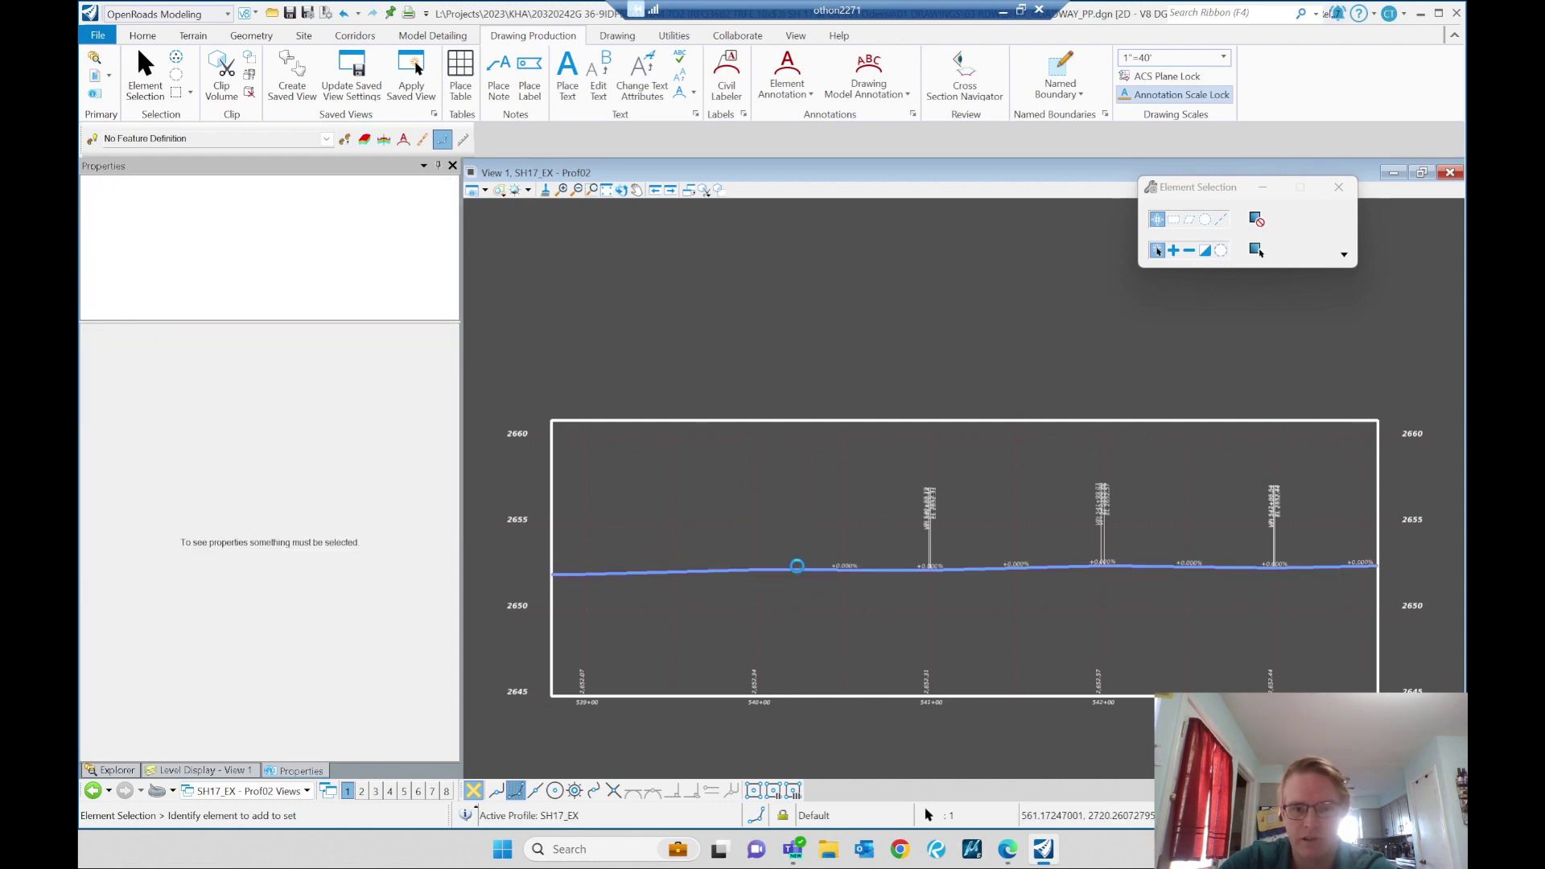
- Delete the remaining VPI and 20 grade annotation labels, leaving only the bare profile line
left_click(798, 569)
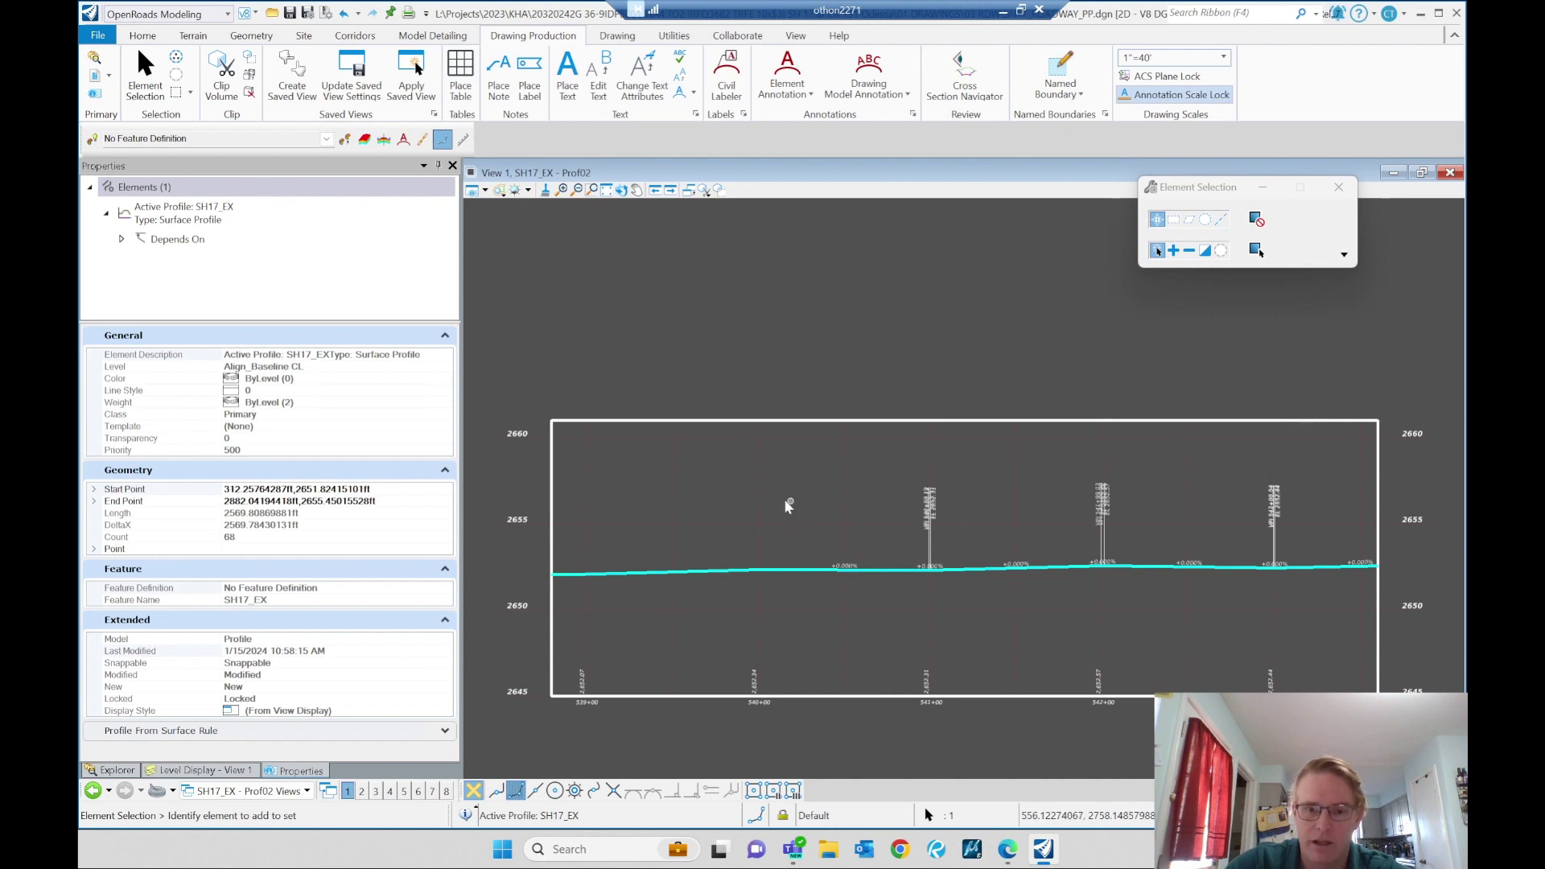
left_click_drag(781, 466, 1070, 596)
key("Delete")
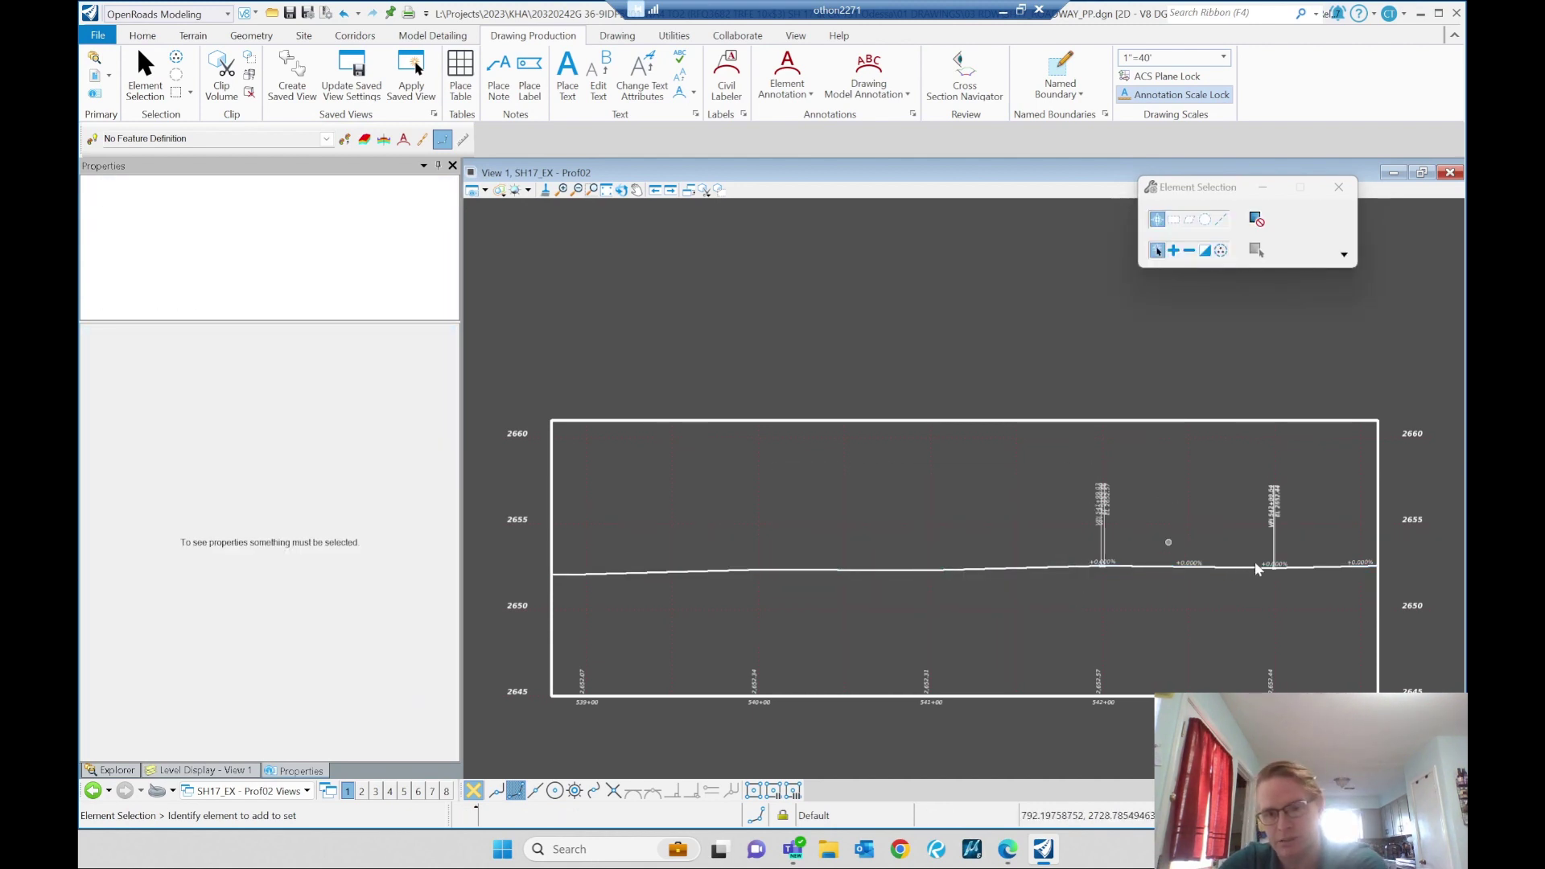
left_click(1379, 581)
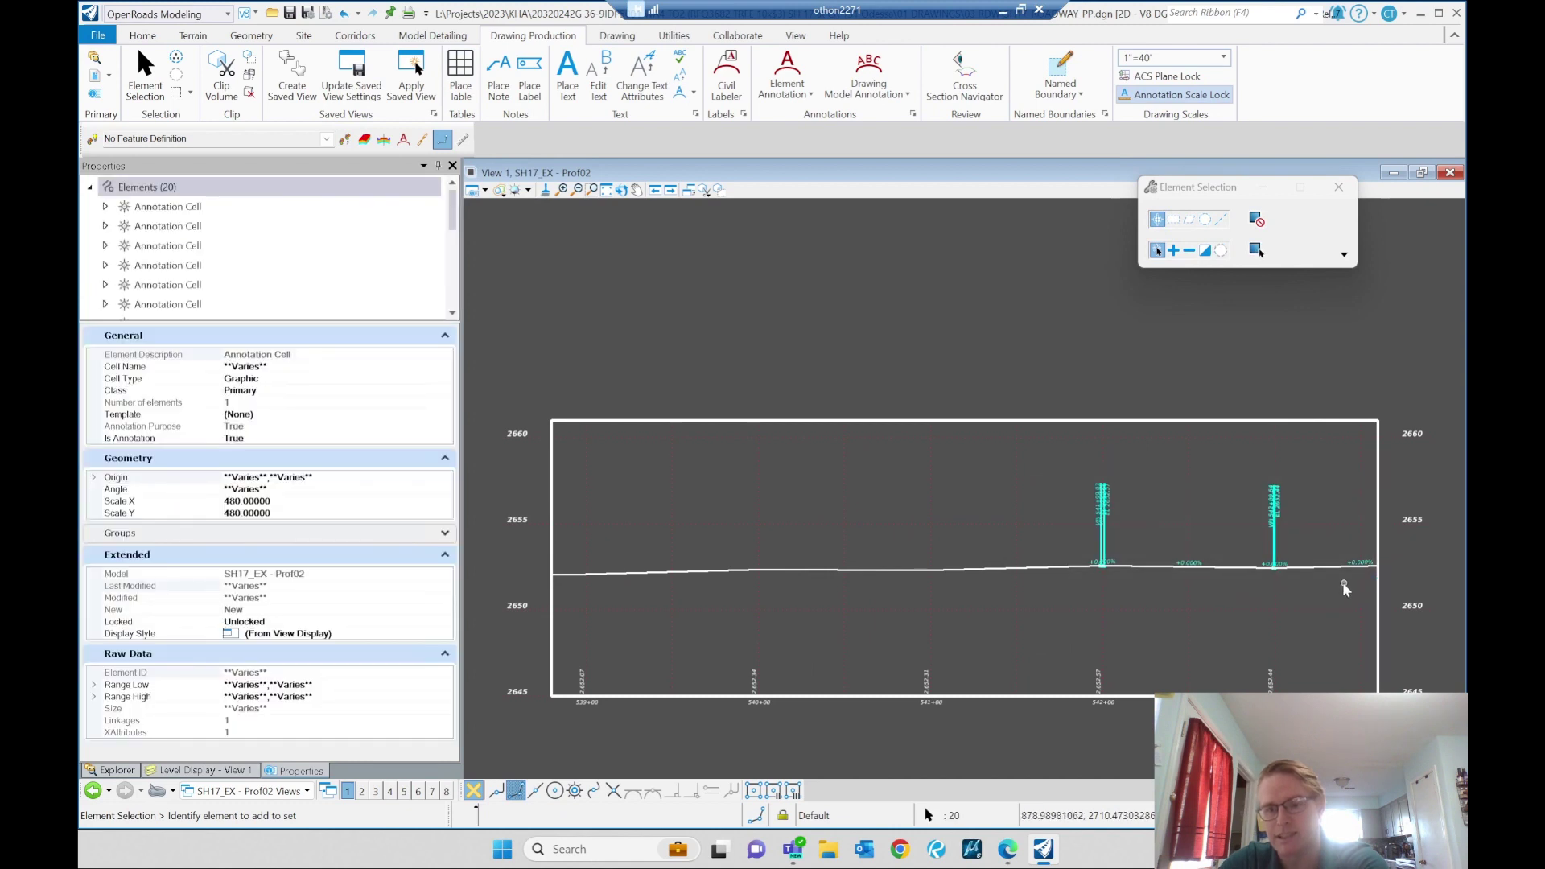
key("Delete")
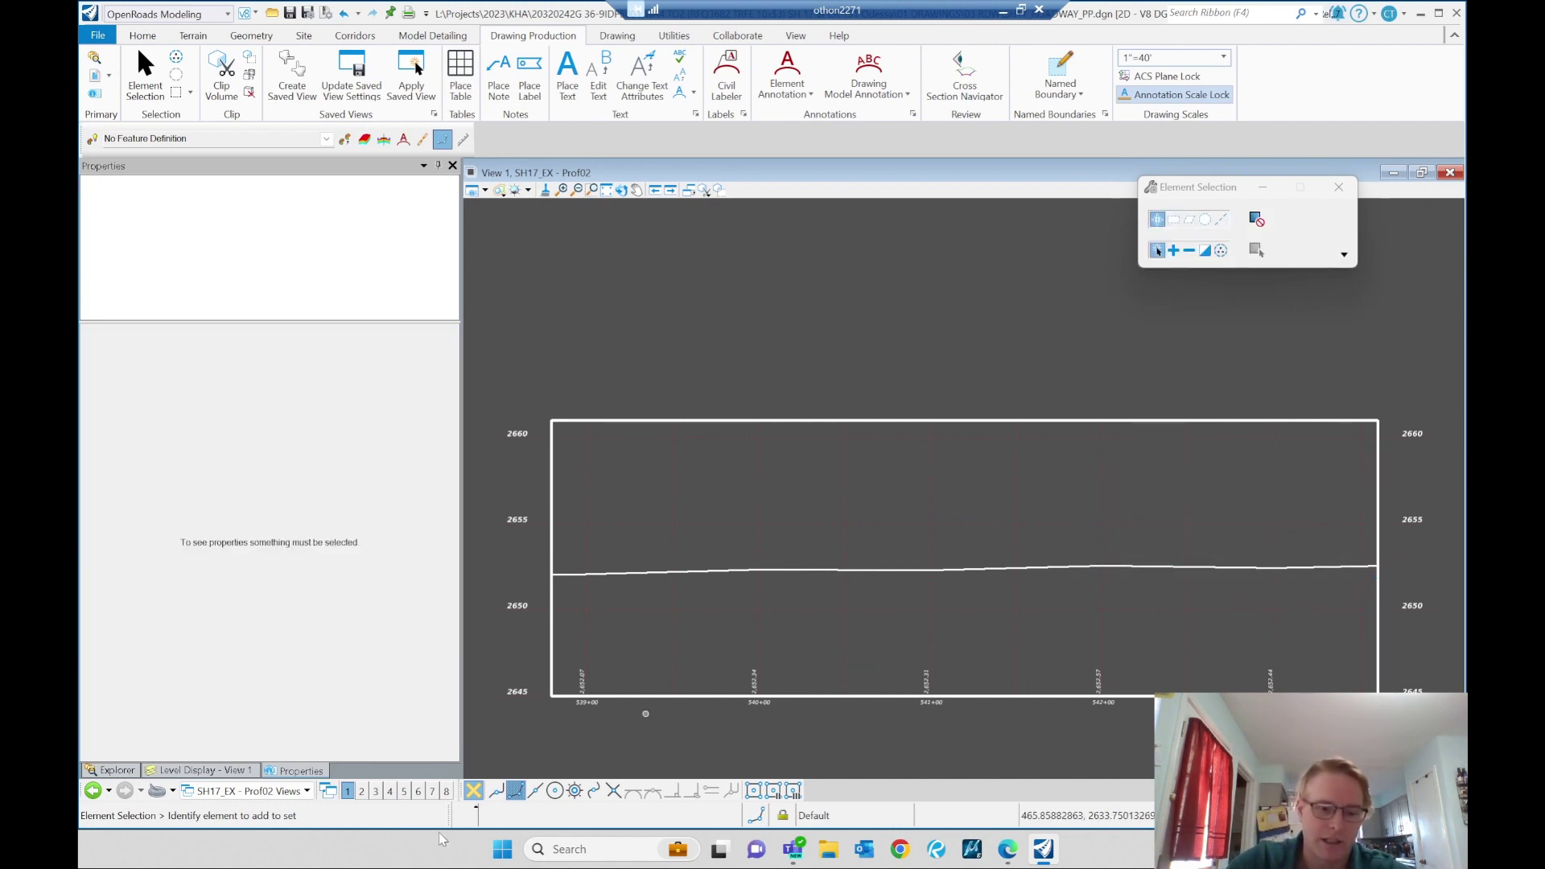
left_click(306, 791)
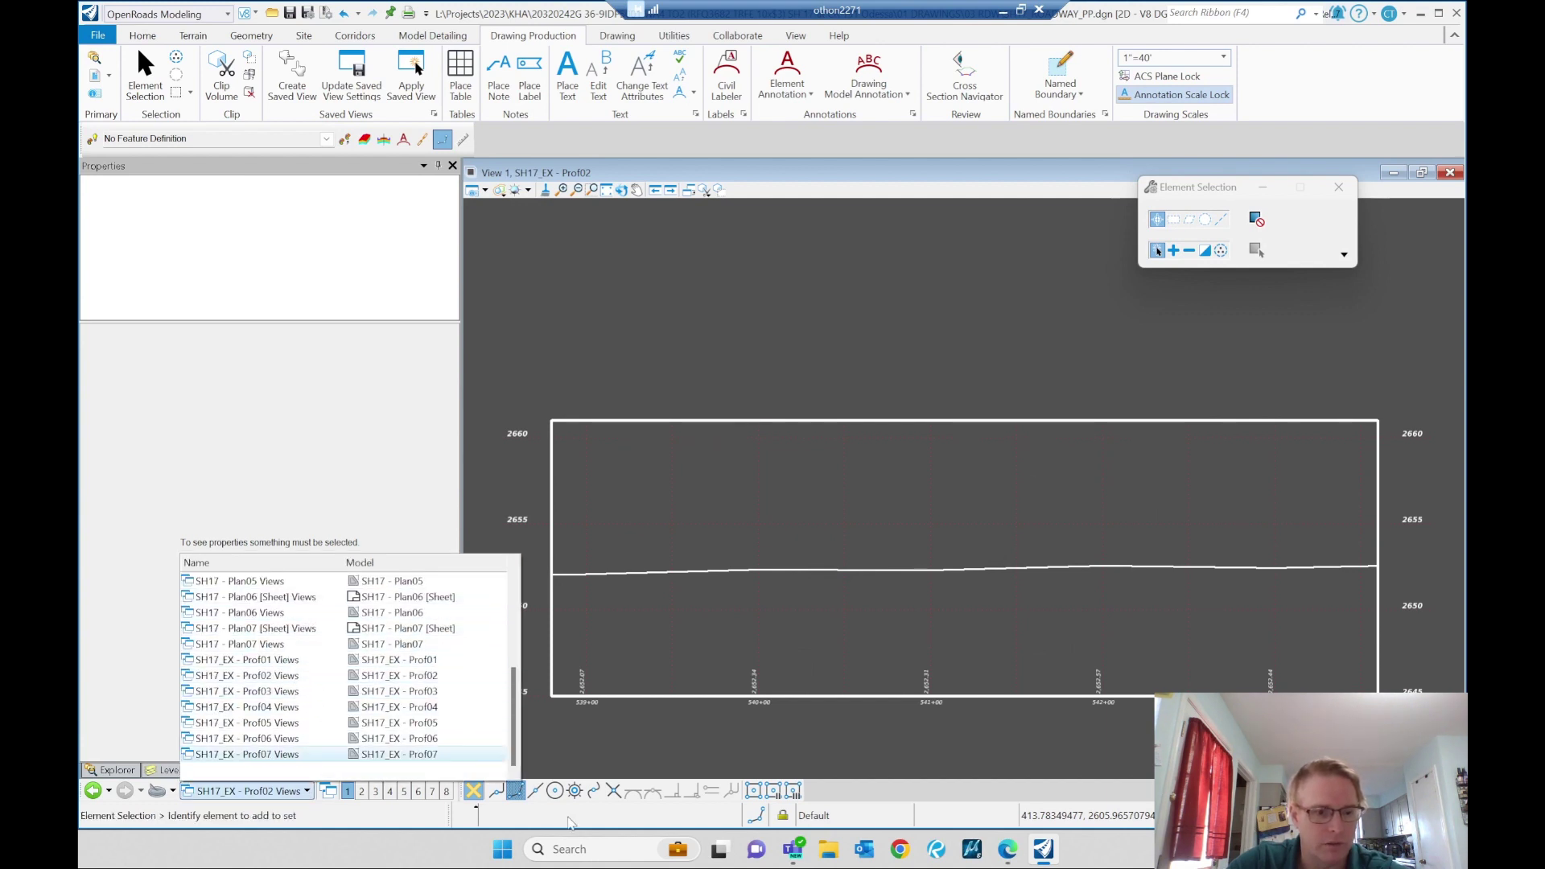
- Switch to the SH17 - Plan02 sheet view
scroll(298, 672, "up", 4)
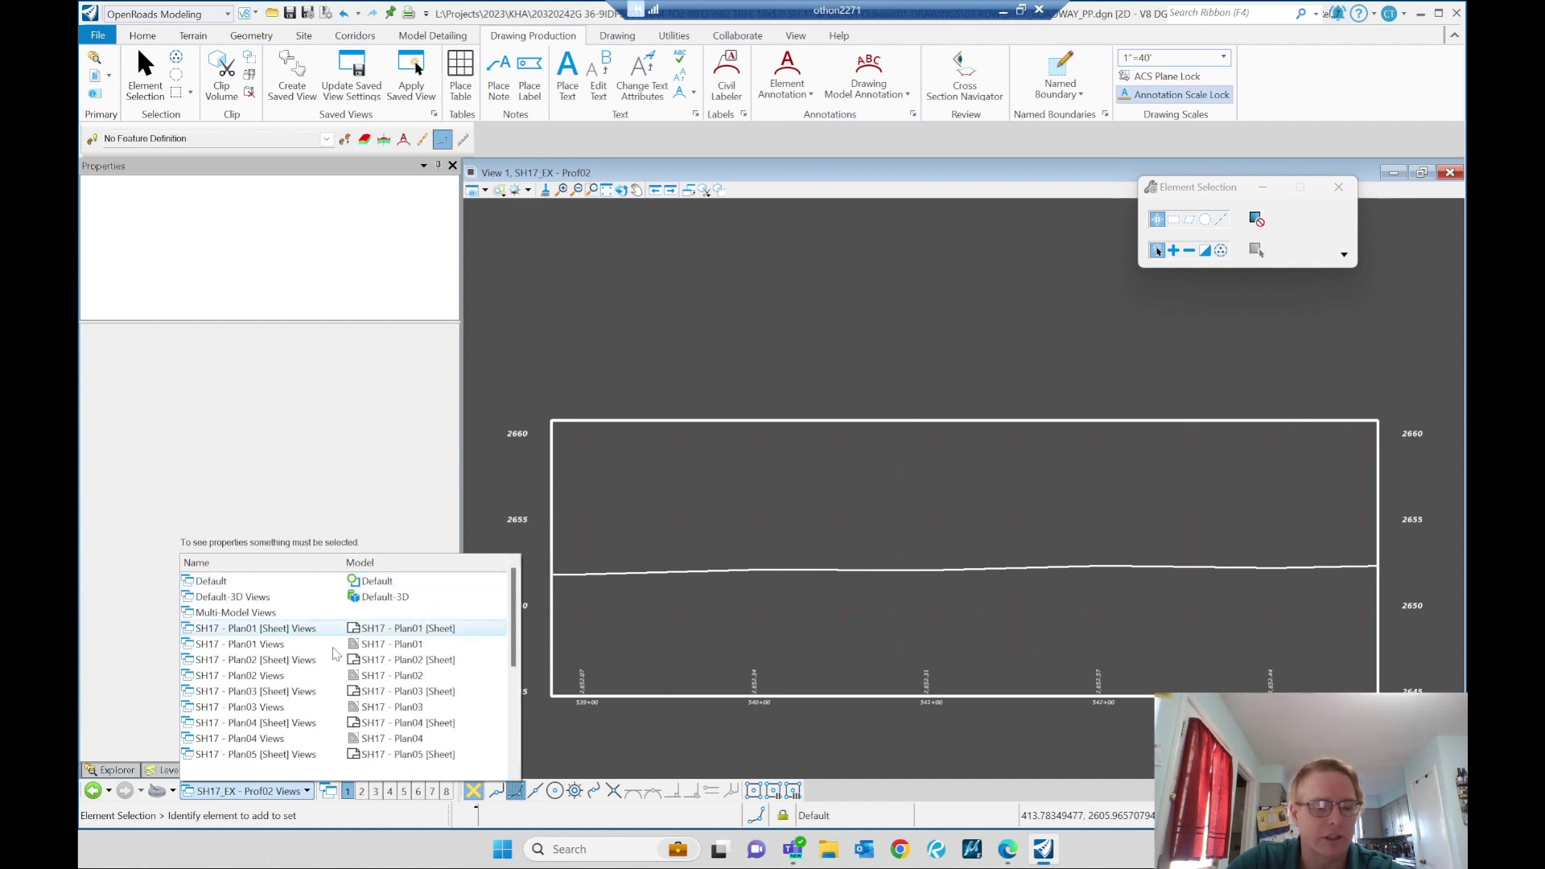
left_click(298, 660)
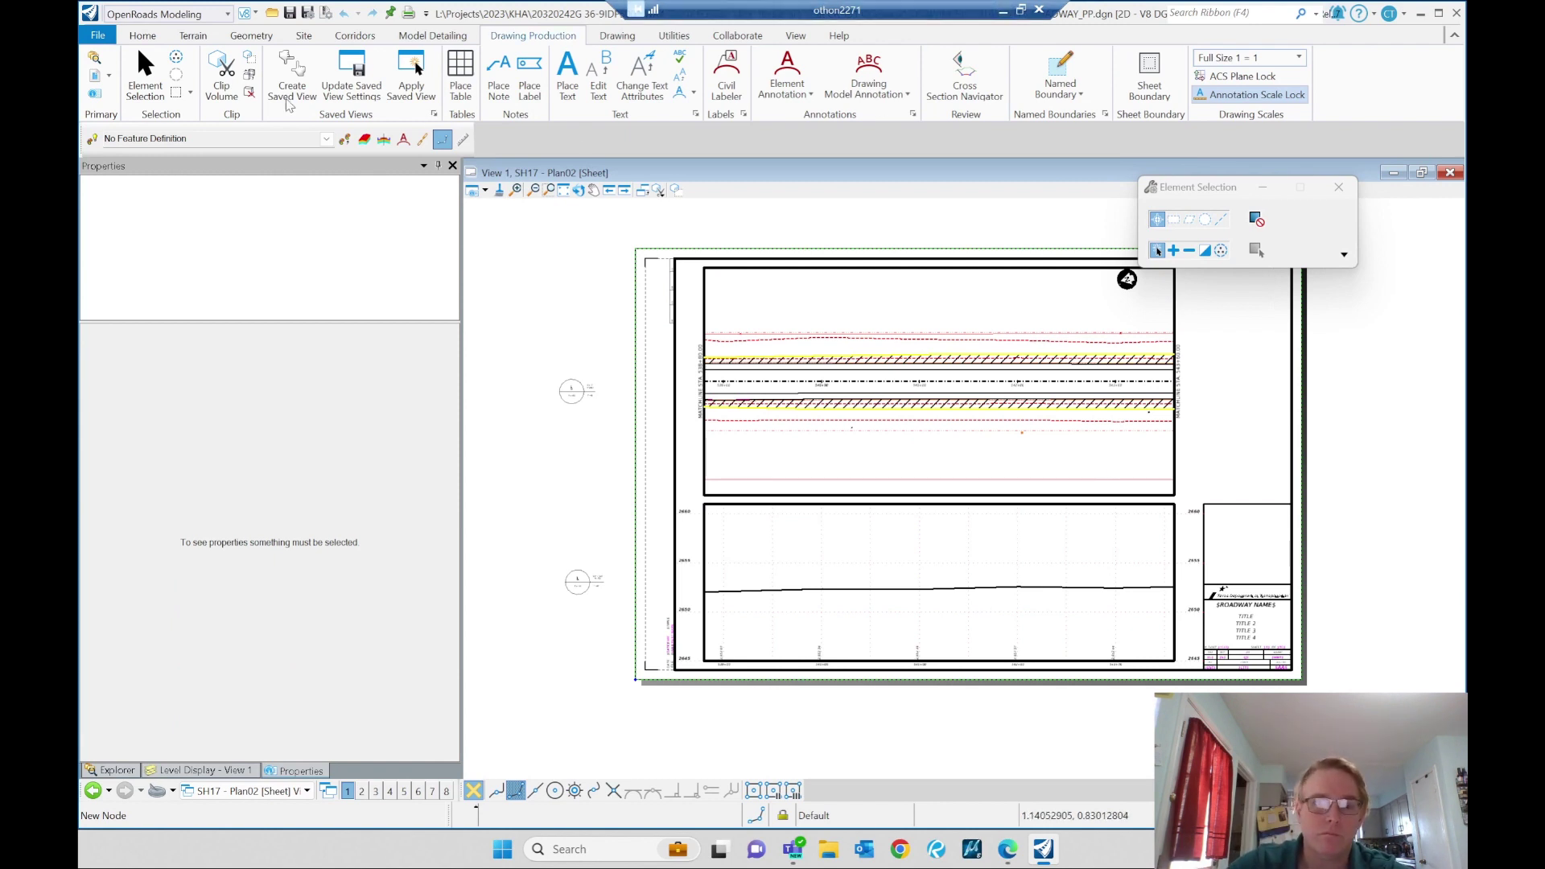
left_click_drag(1191, 187, 1296, 189)
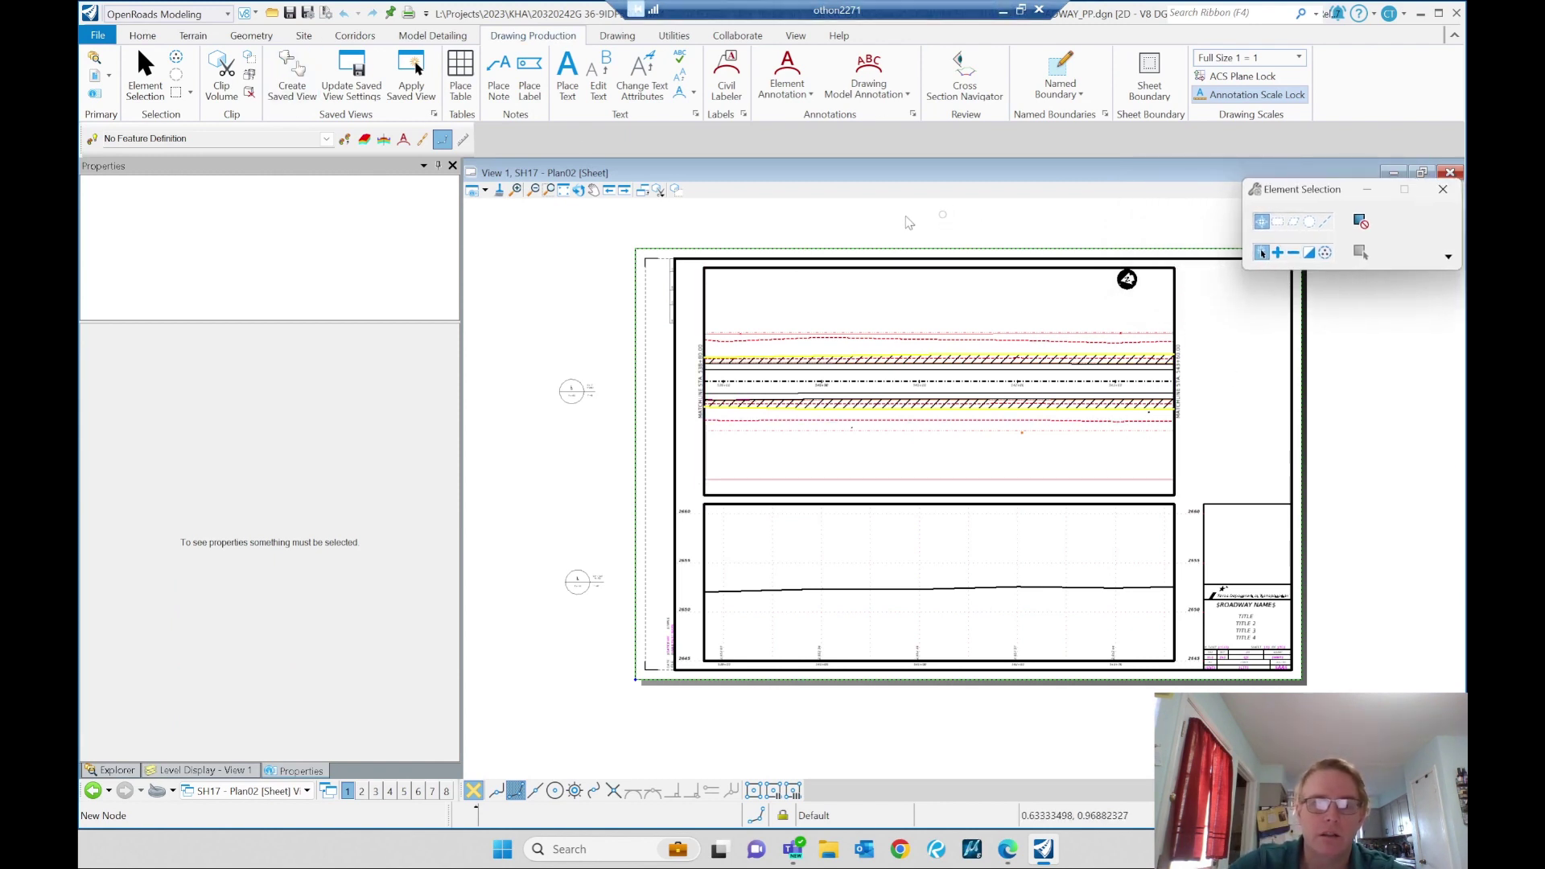
- Set the SH17_PlanPro8R_Border.dgn reference to Live Nesting with depth 2
left_click(94, 75)
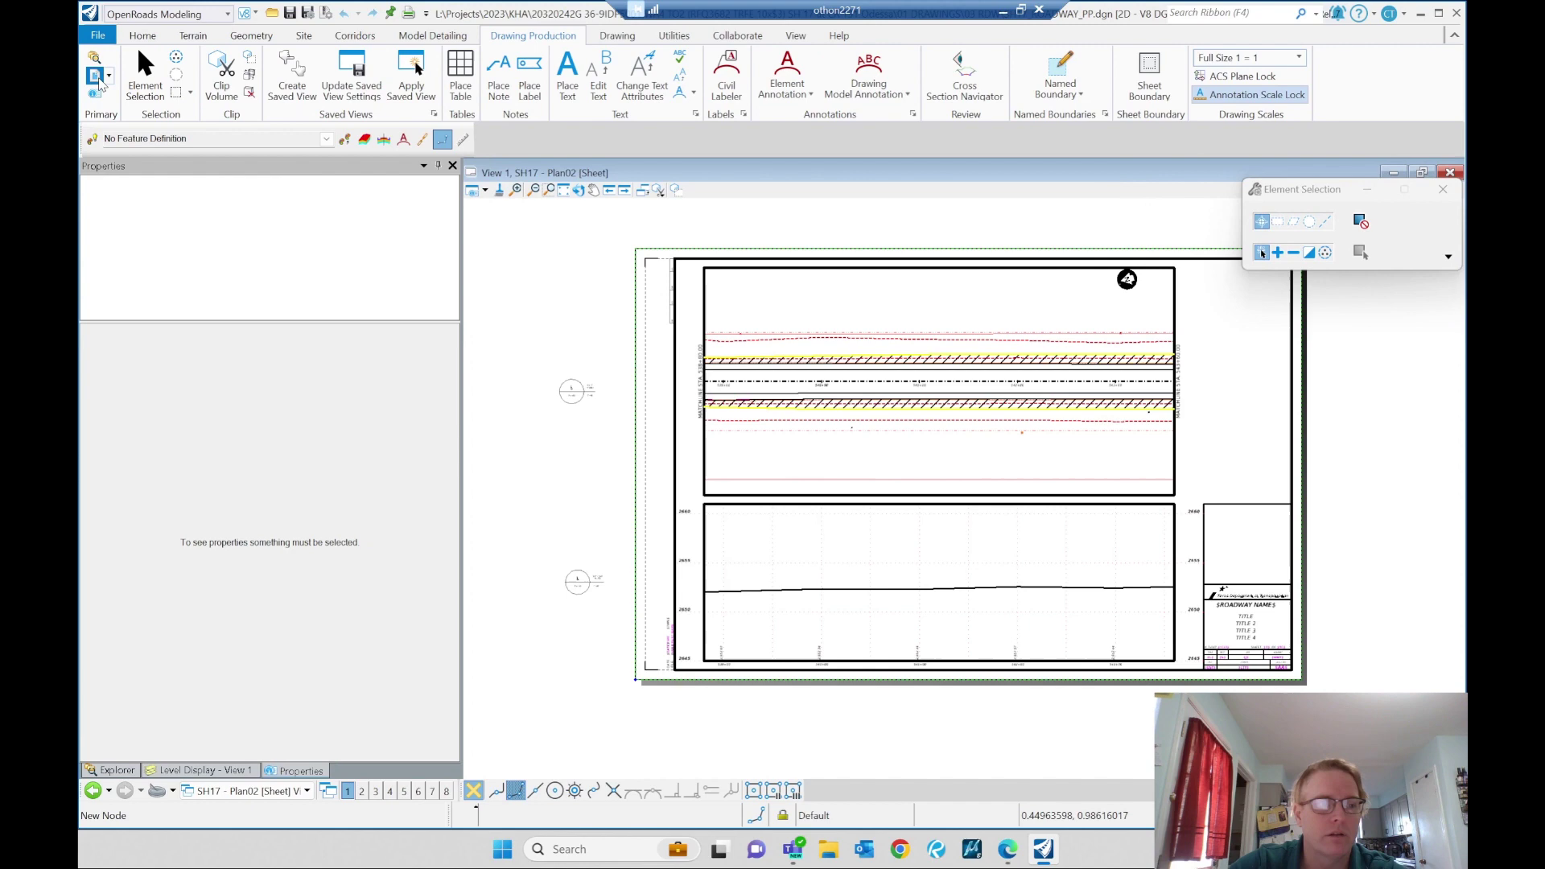
left_click(371, 451)
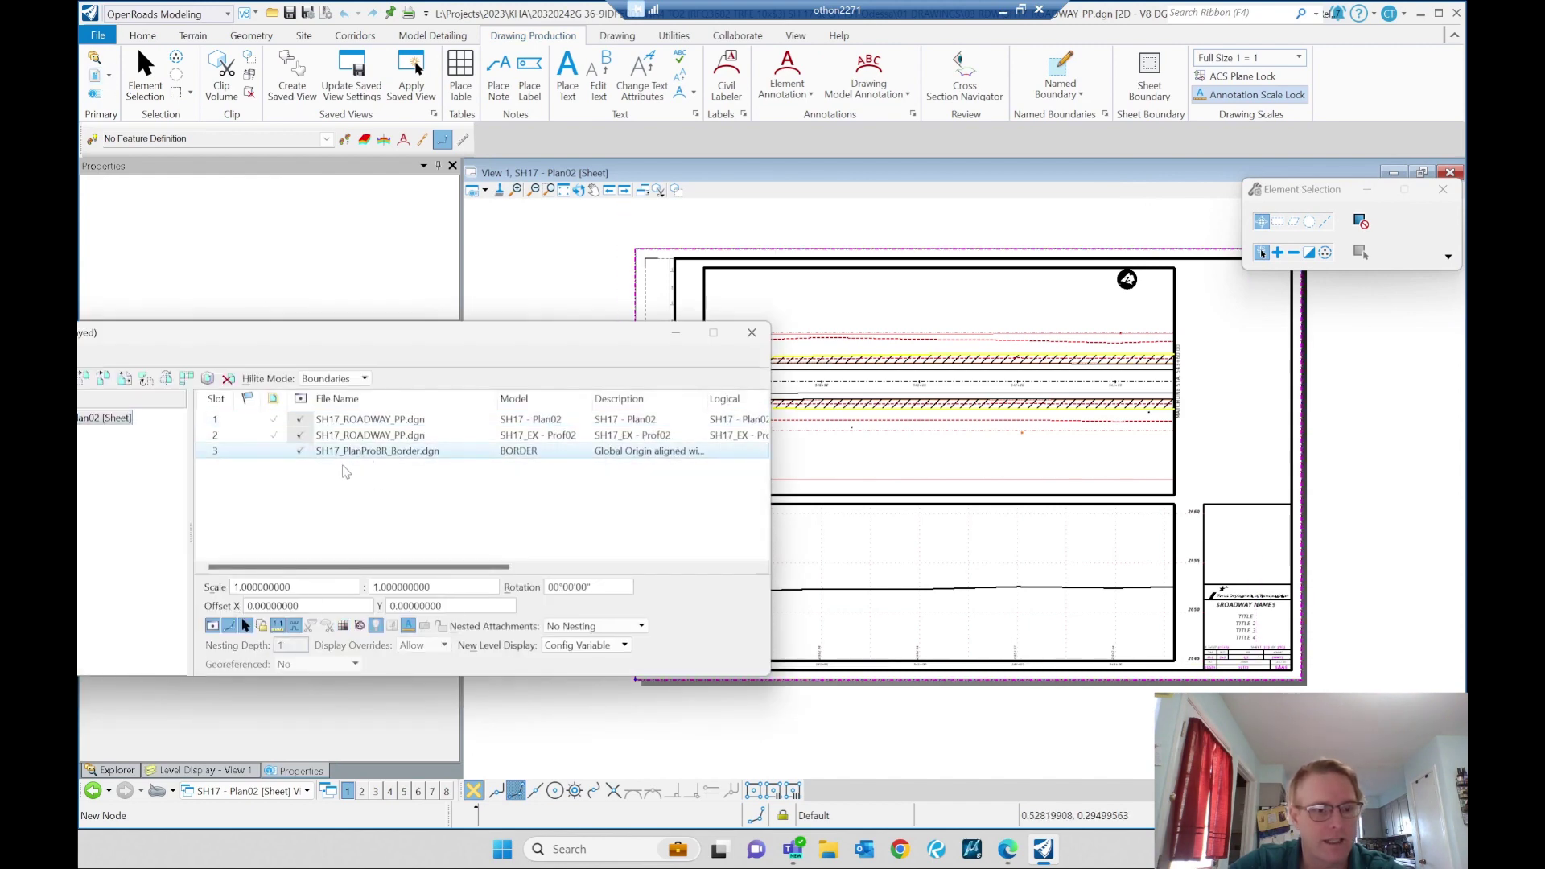
left_click_drag(400, 332, 650, 322)
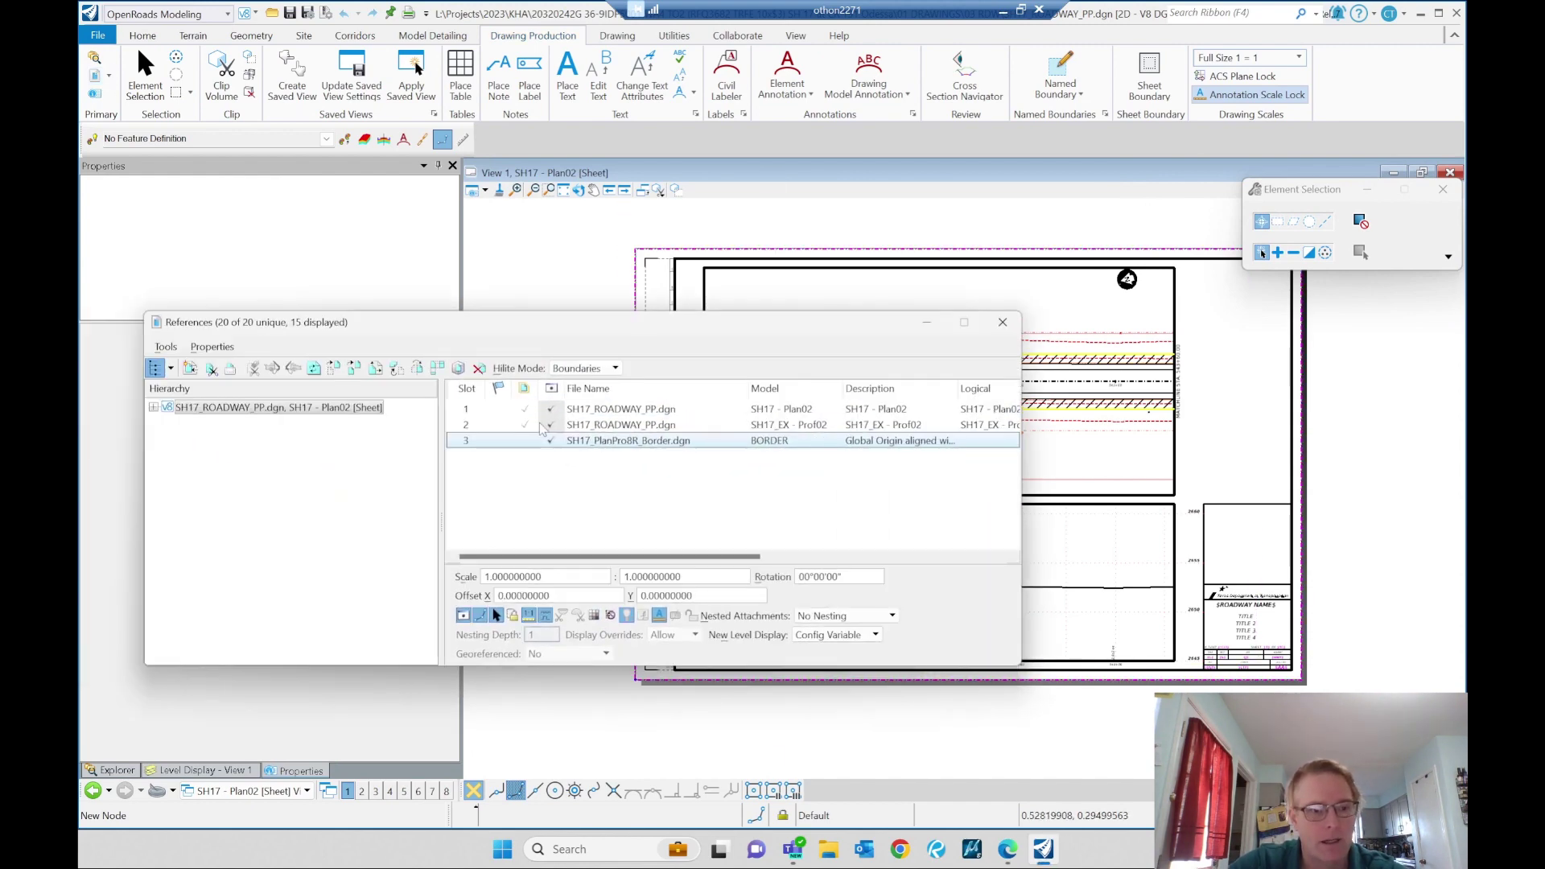
left_click(857, 615)
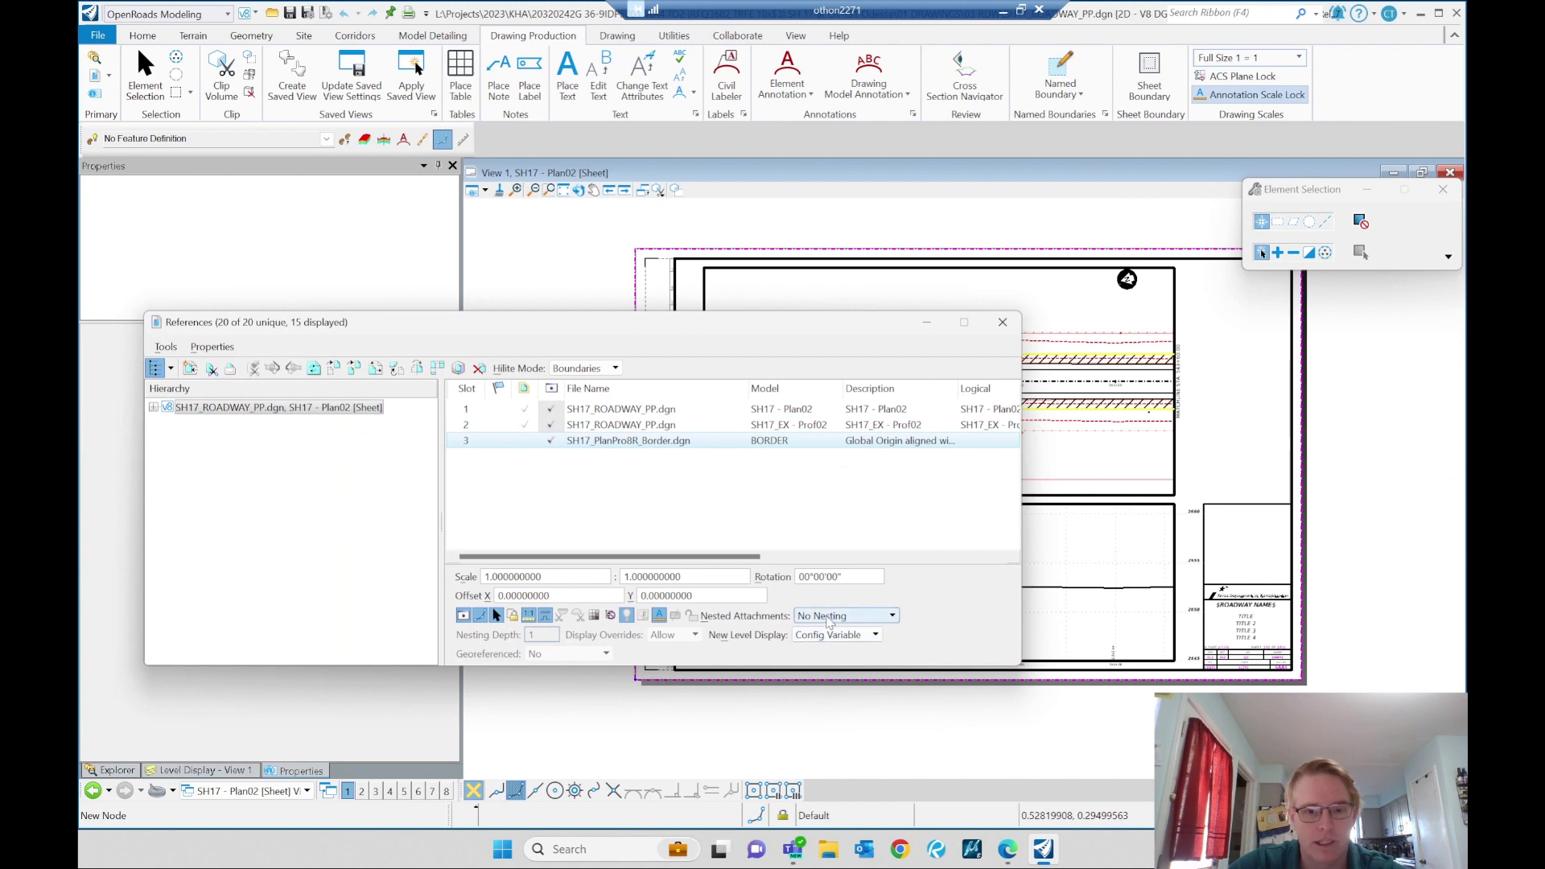
left_click(858, 633)
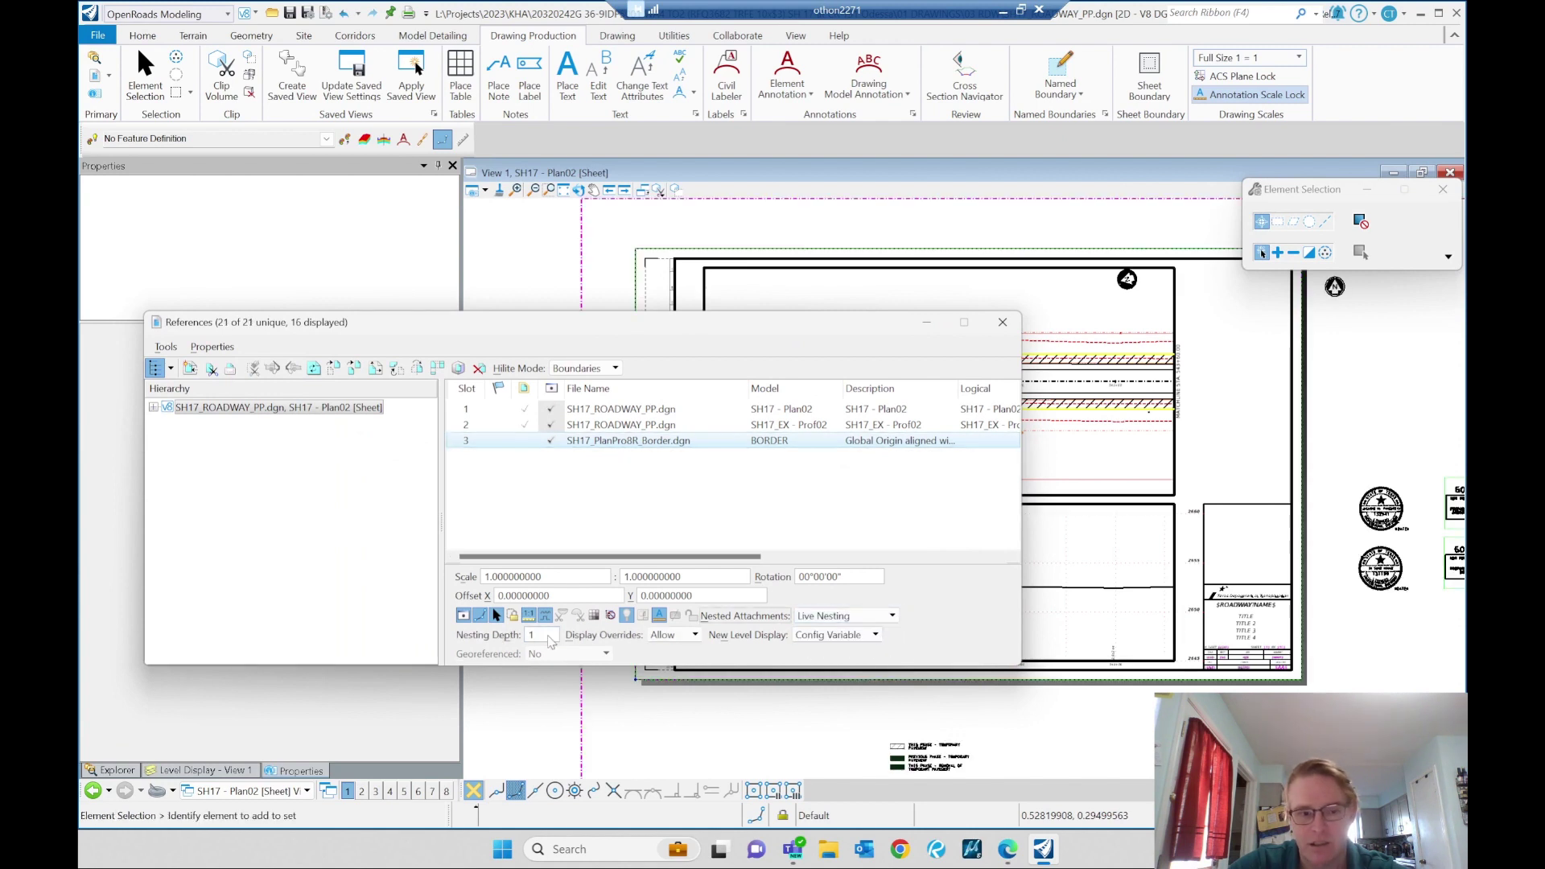
left_click(549, 635)
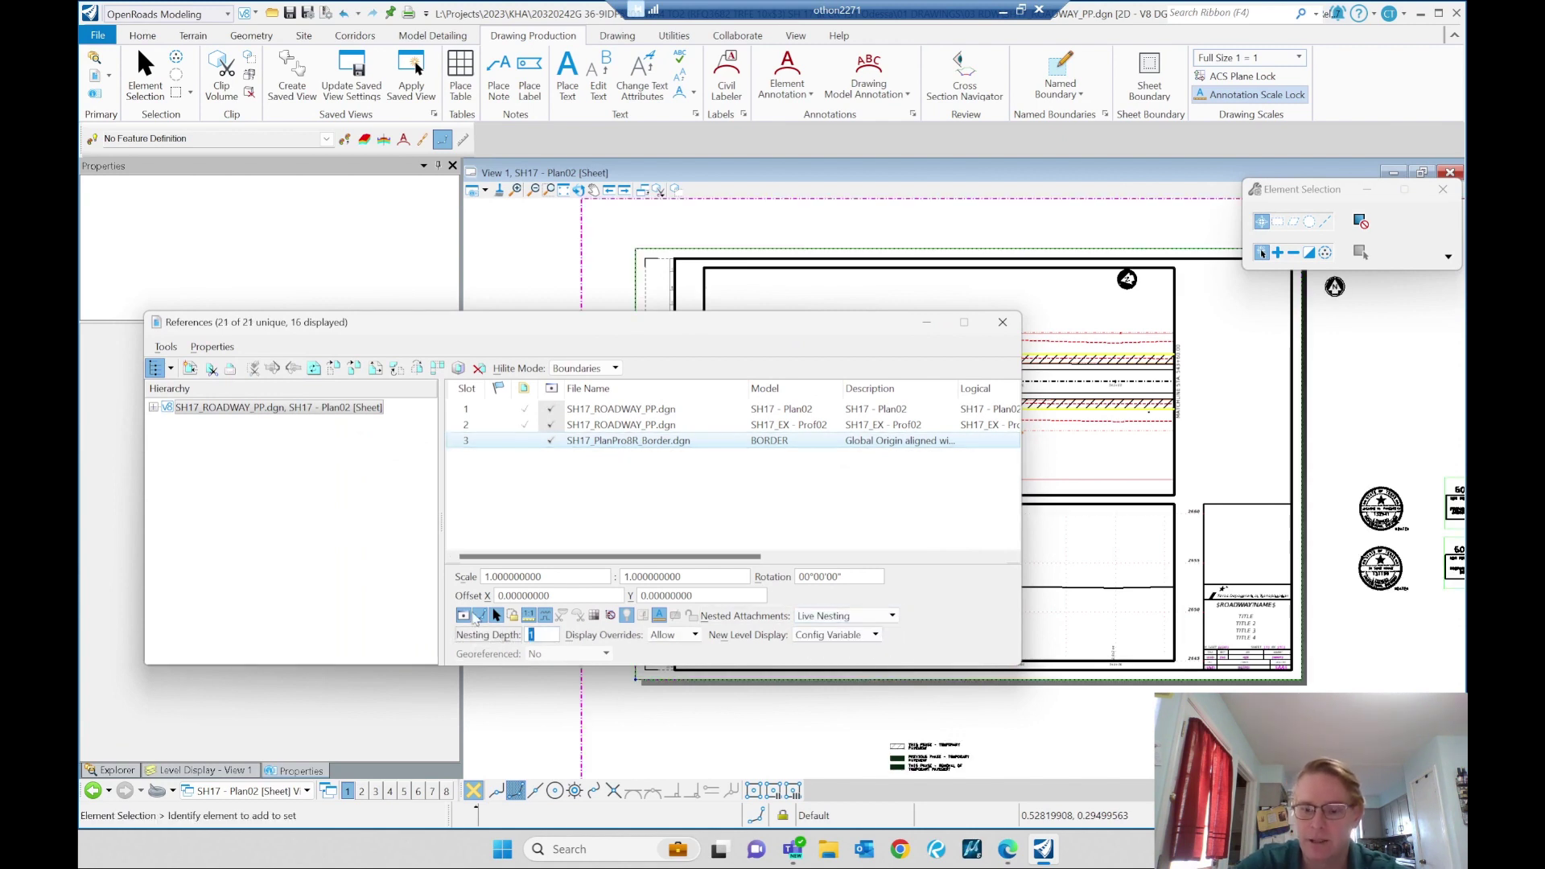
type("2")
key("Return")
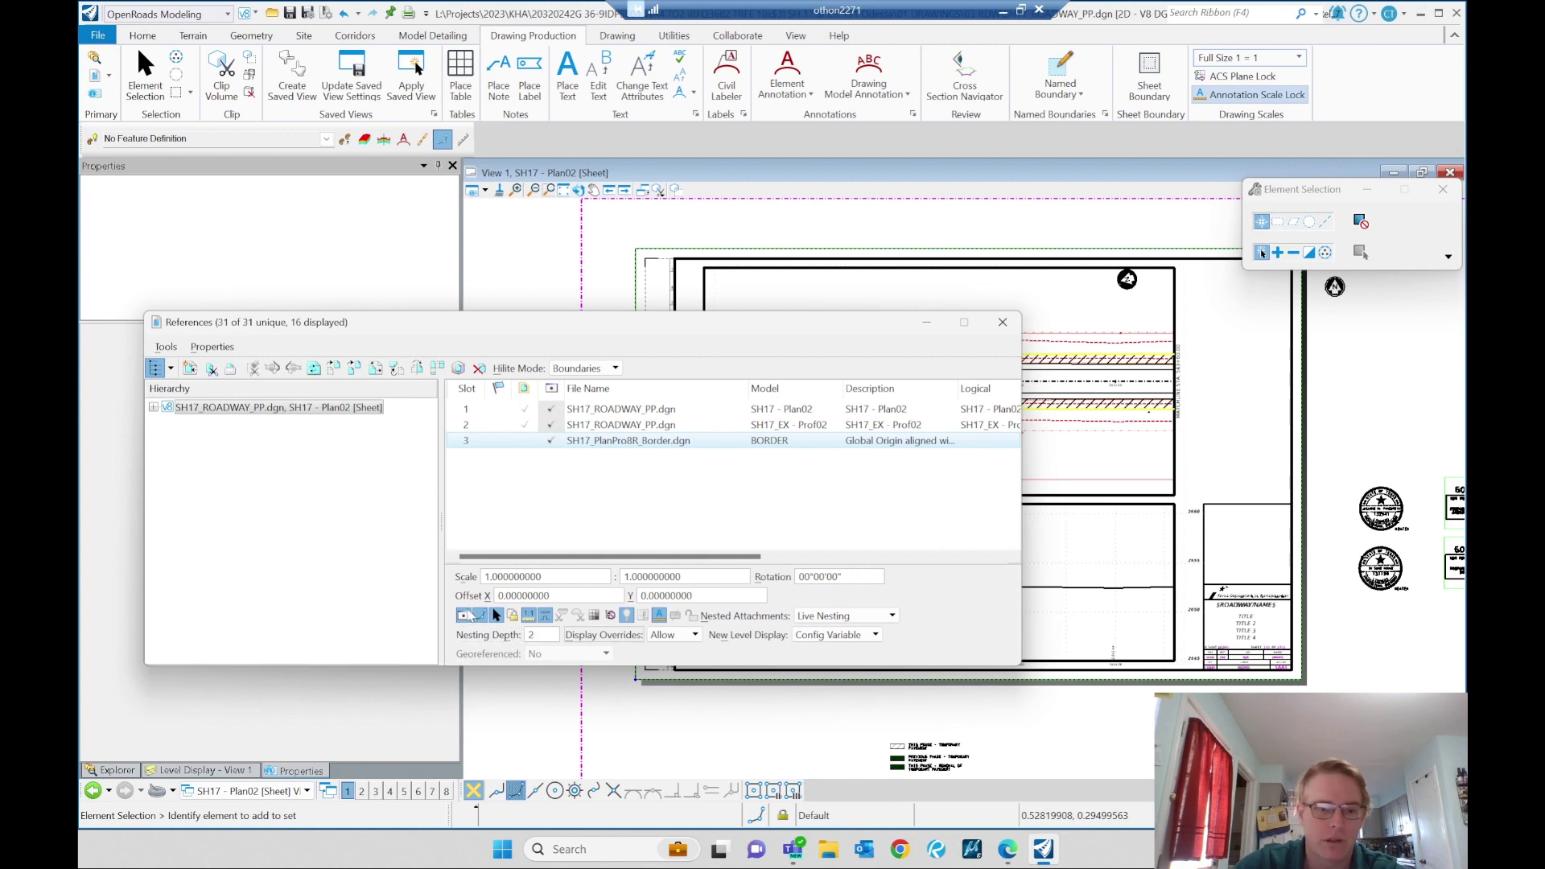
- Turn on the LegendPavingPlan legend and Seal_JMP seal nested under Plan1_Border.dgn
left_click(153, 409)
left_click(169, 456)
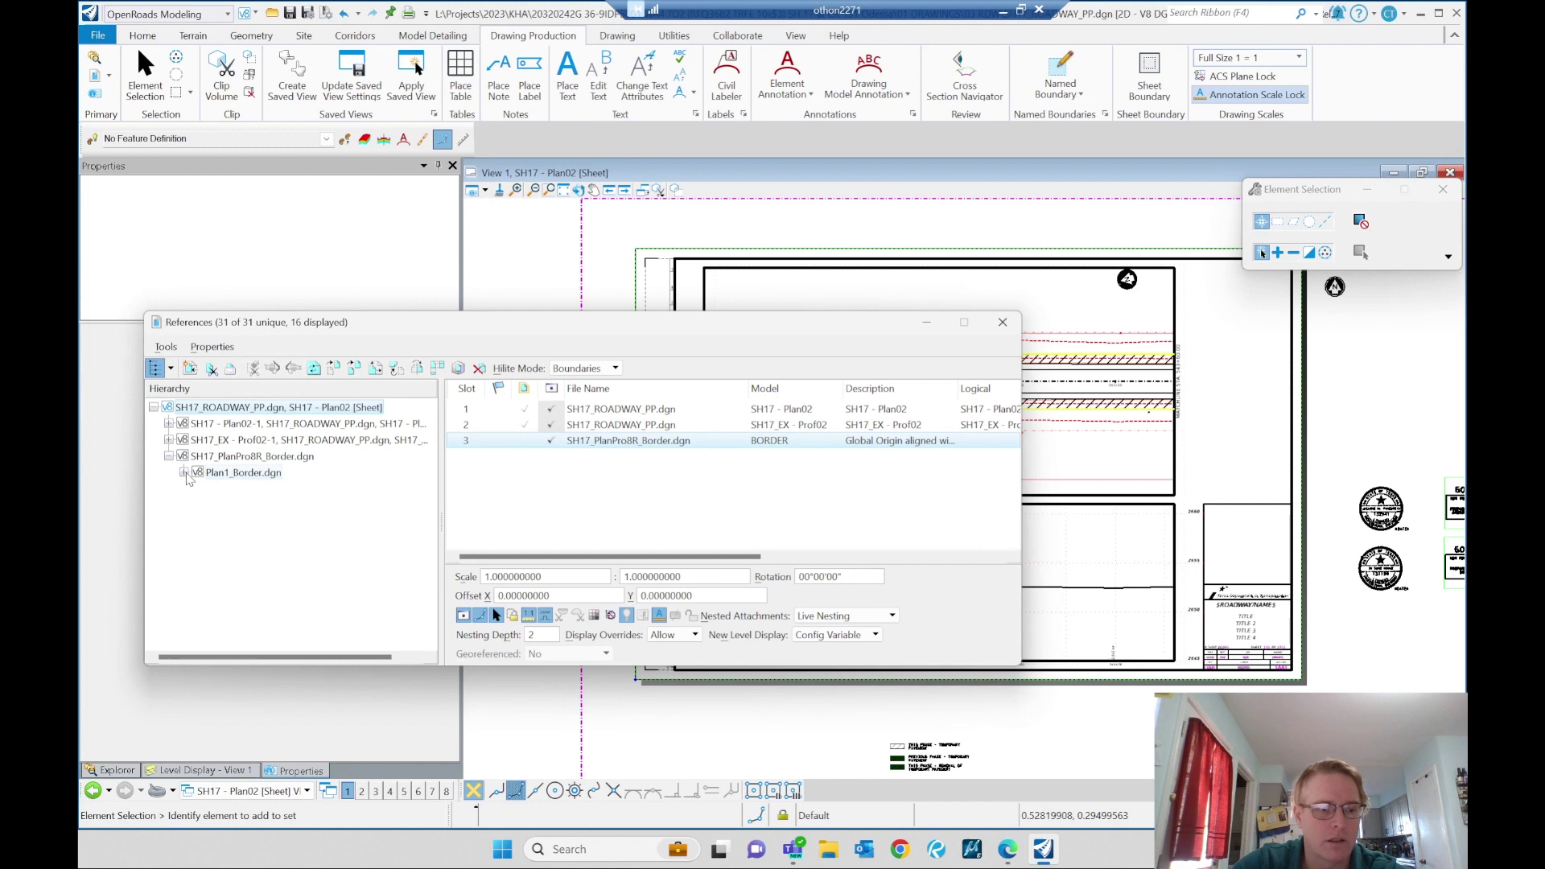
left_click(237, 474)
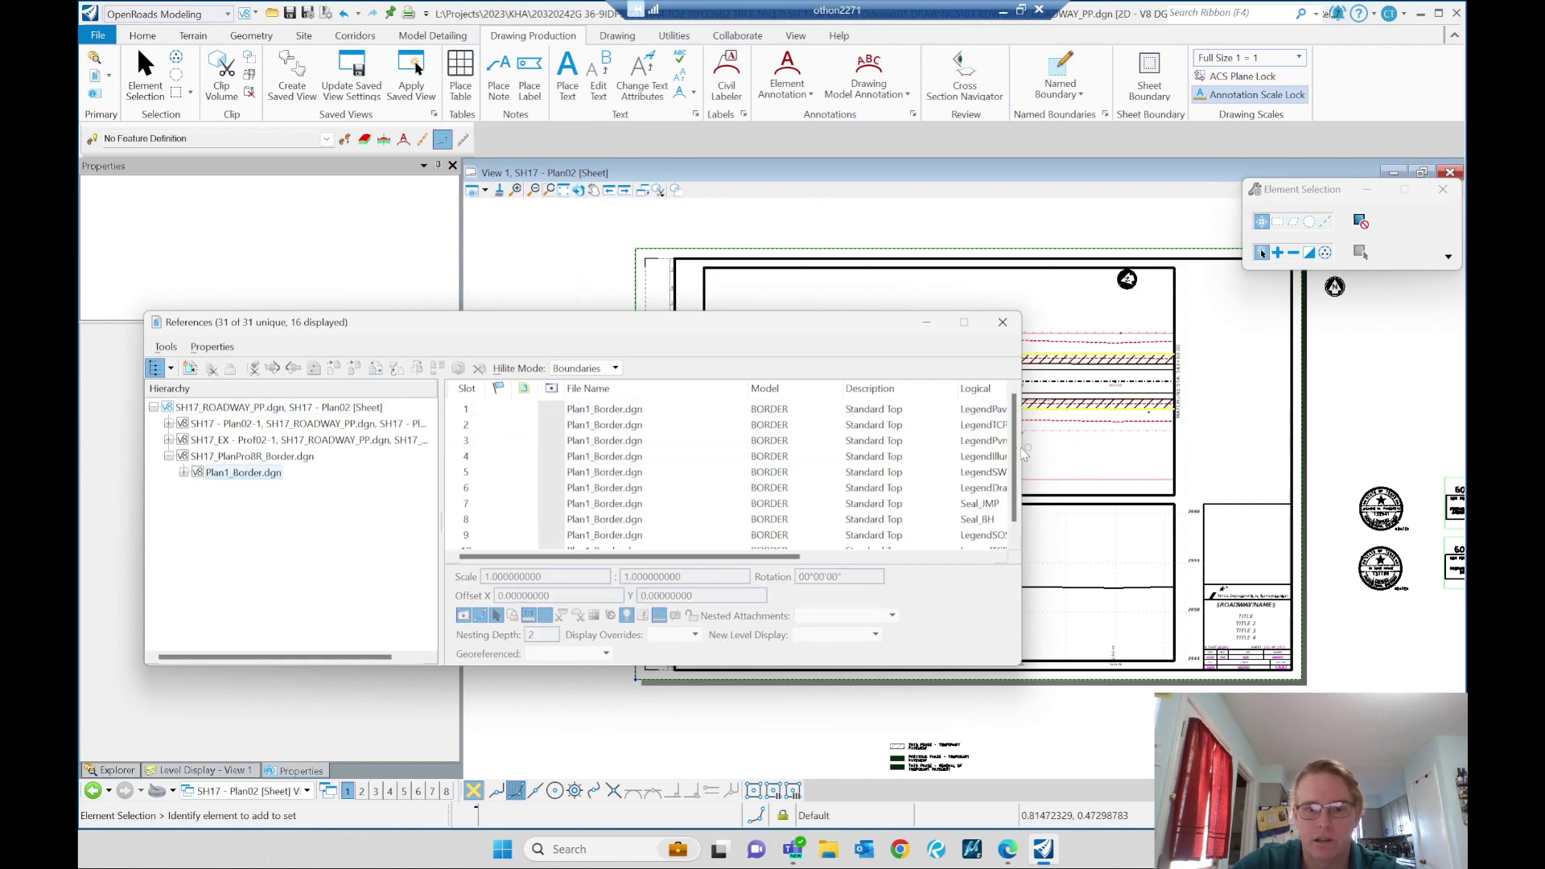
left_click_drag(1023, 445, 1111, 445)
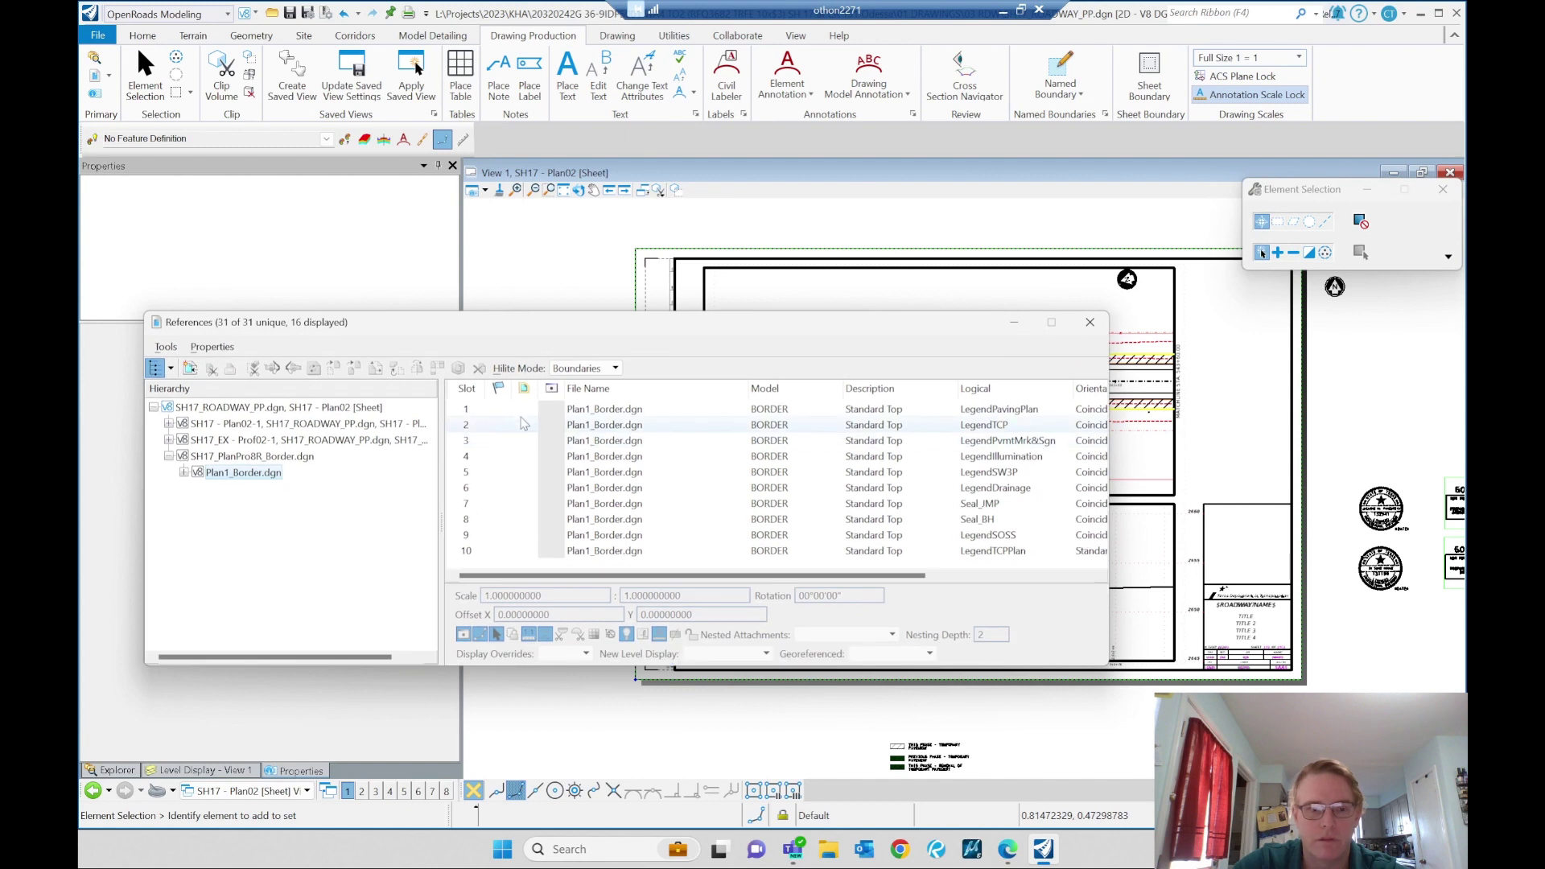
left_click(552, 410)
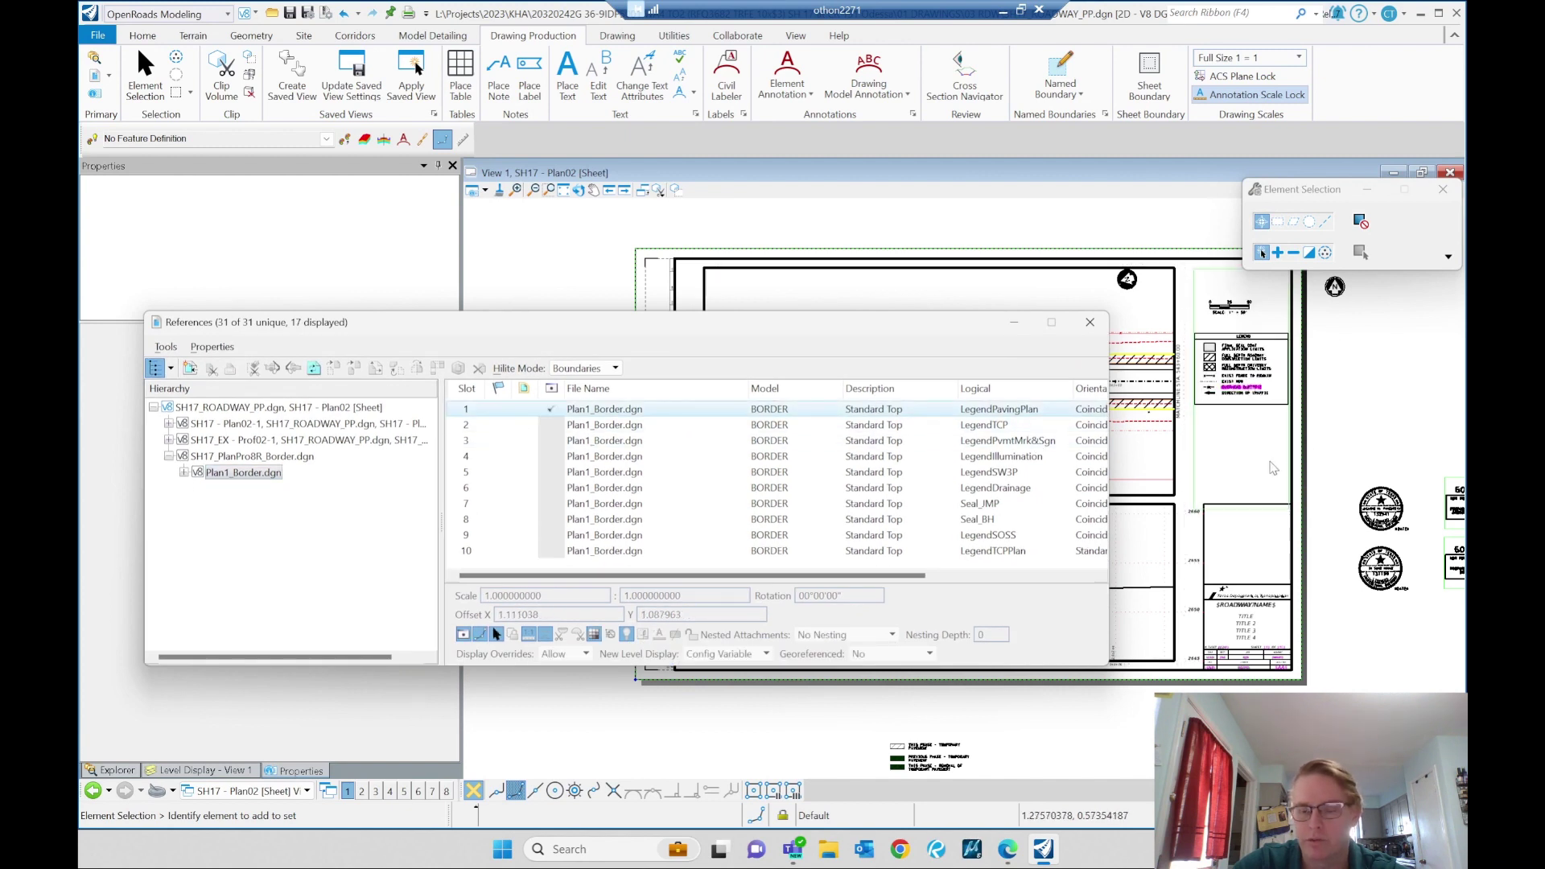
left_click(551, 503)
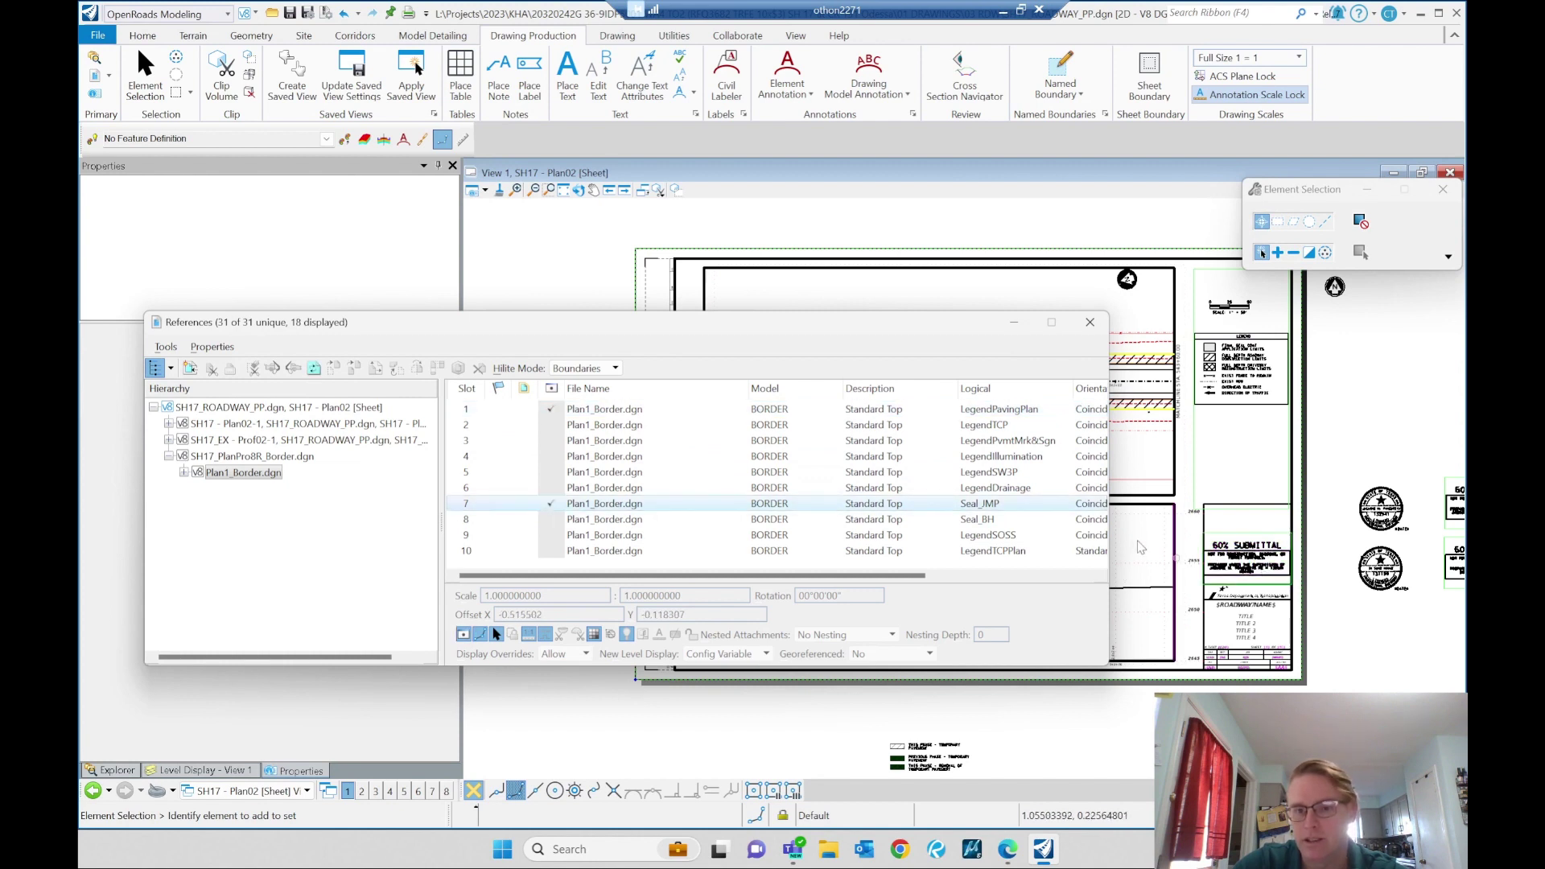
left_click(1090, 323)
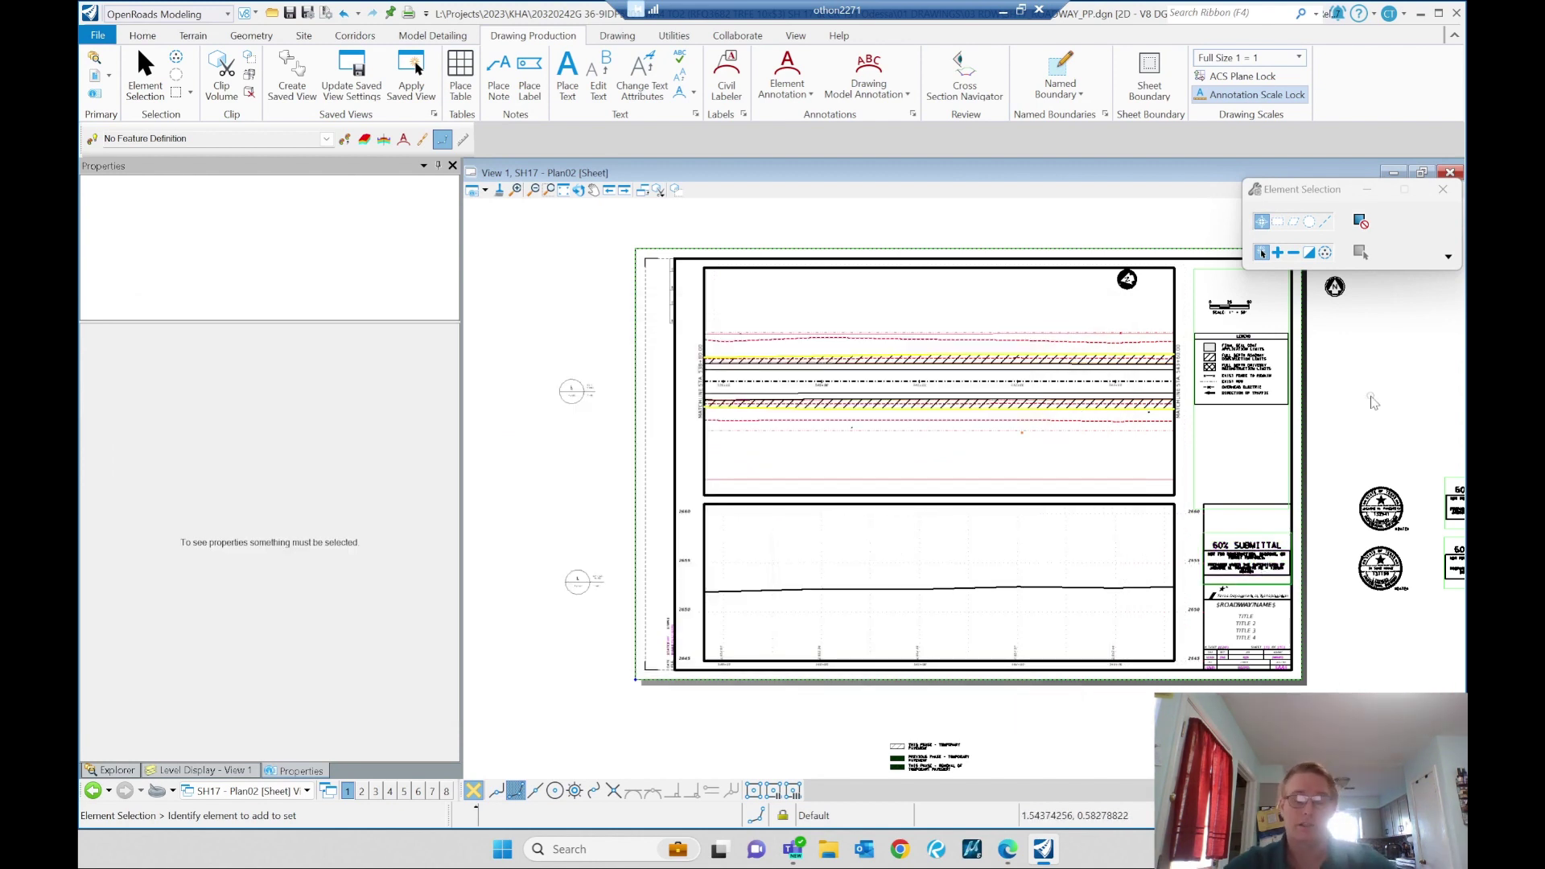